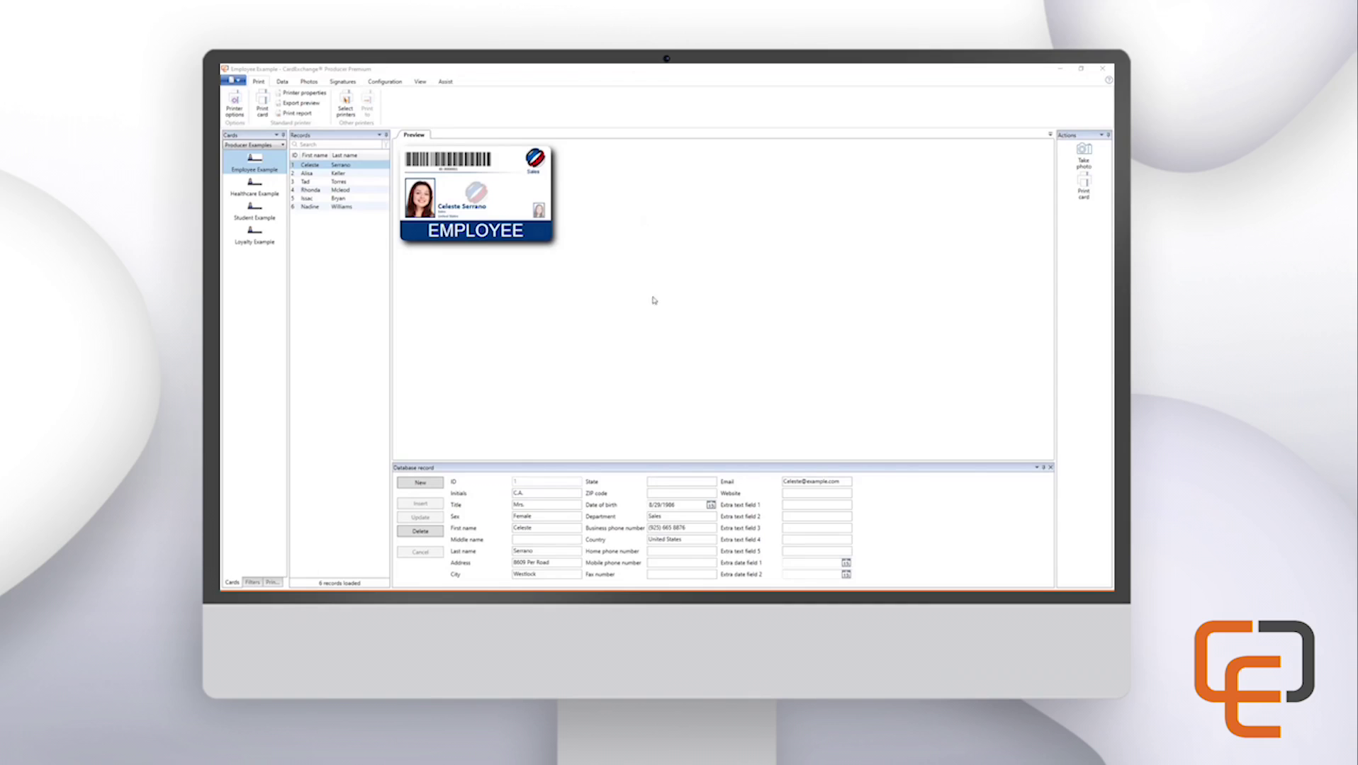
Create a new card named Demo, skipping the wizard's help to launch the Card Designer directly
left_click(392, 85)
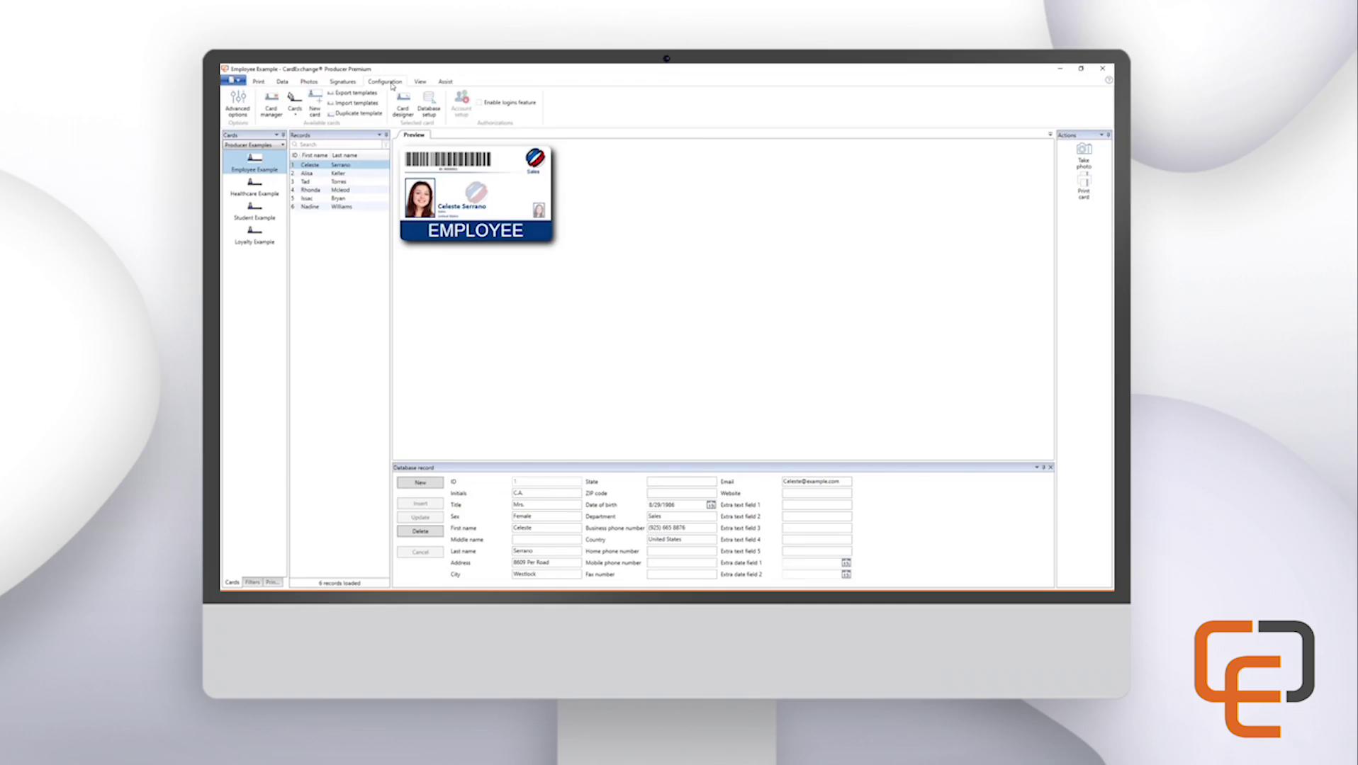
left_click(315, 105)
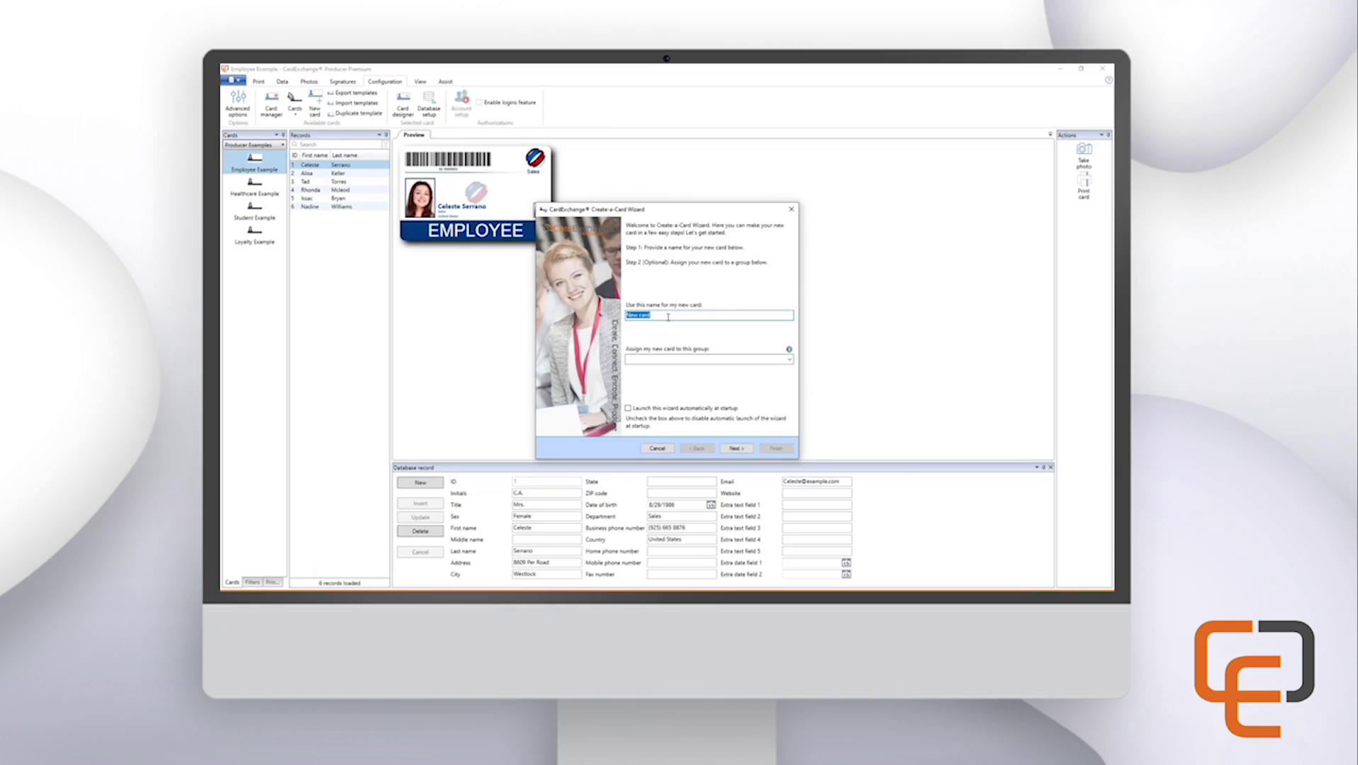
type("O")
left_click(738, 449)
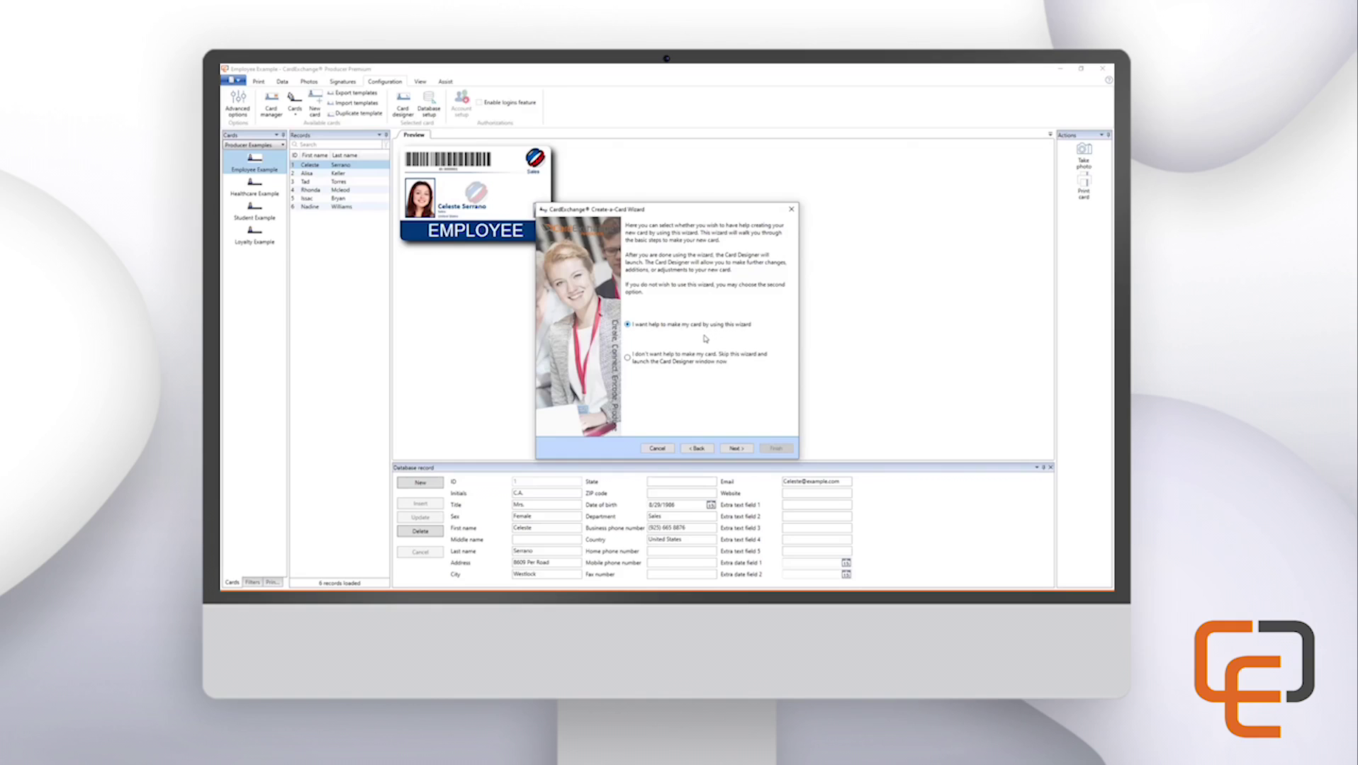
left_click(666, 360)
left_click(772, 448)
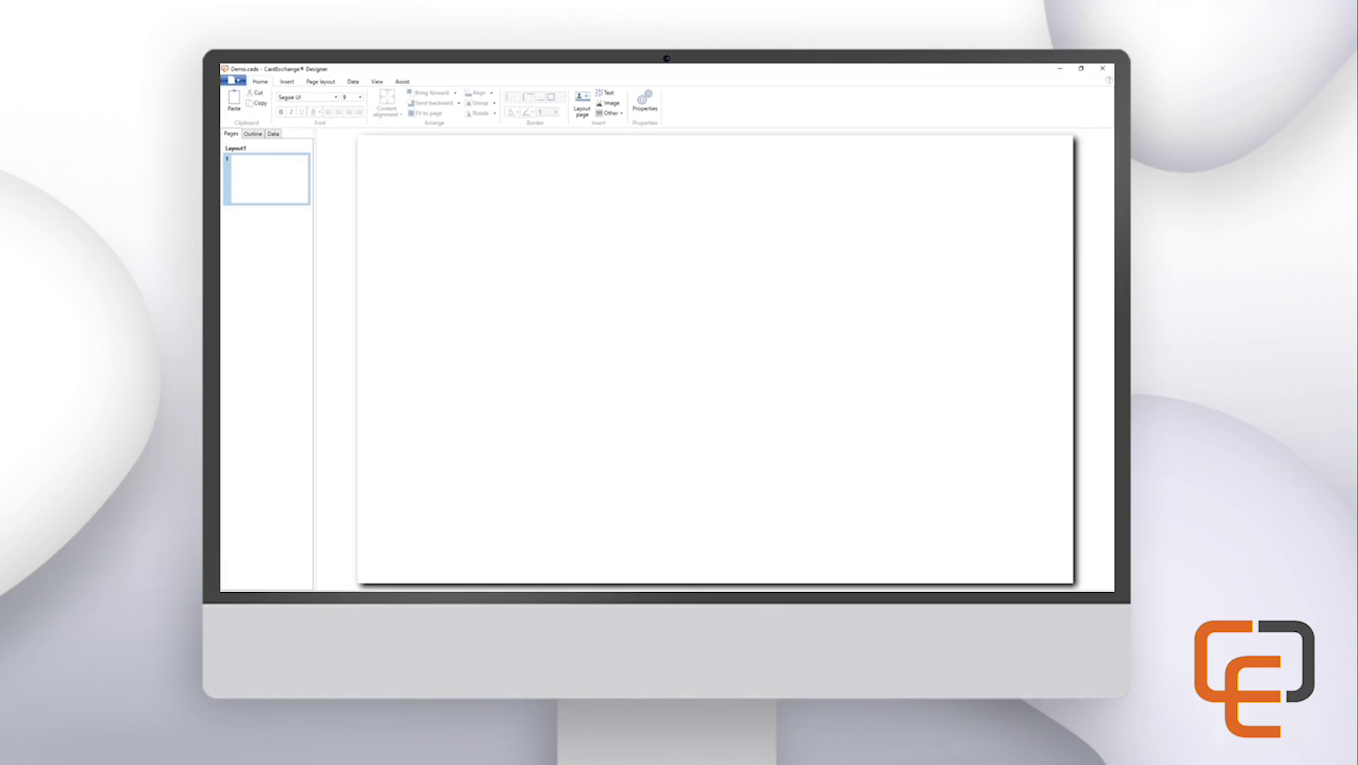
Add a new database connection named Excel with Excel 2007 (.xlsx) as its database type
left_click(357, 84)
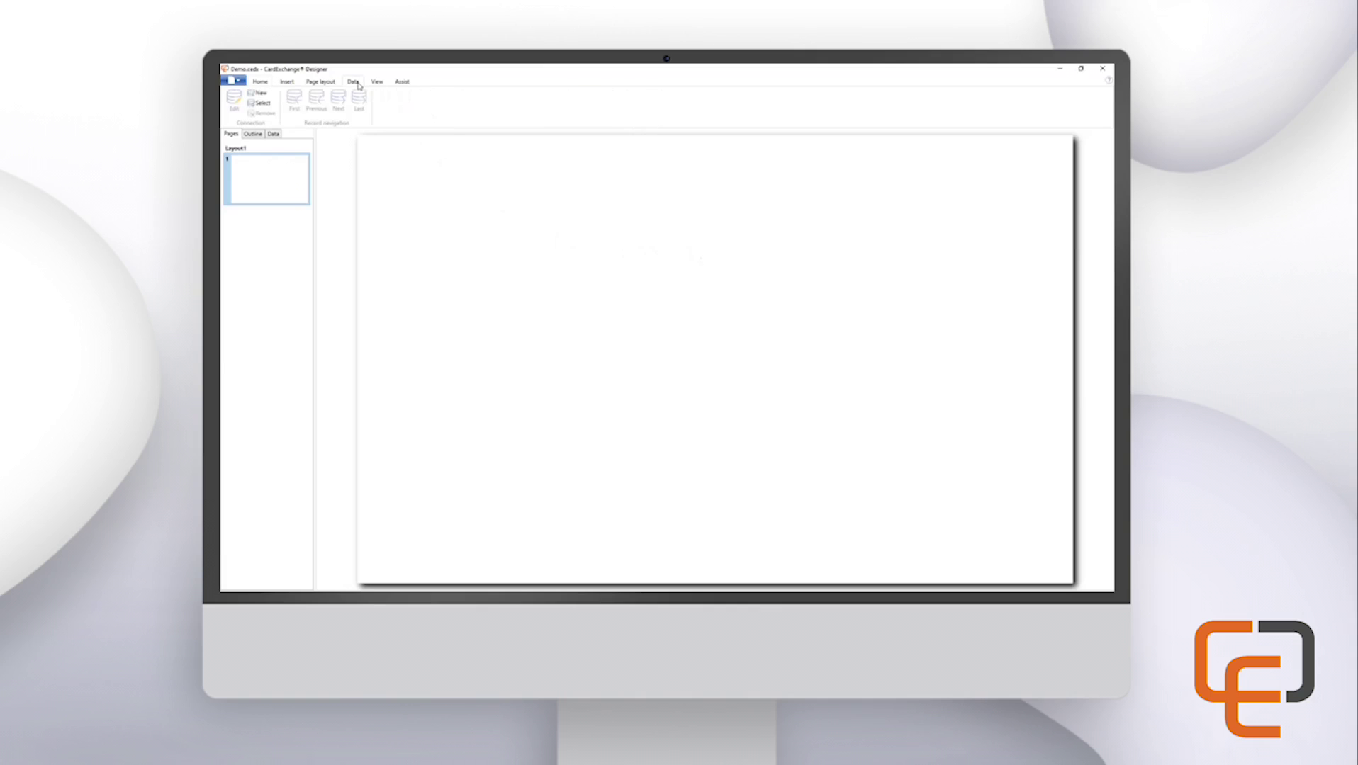
left_click(260, 93)
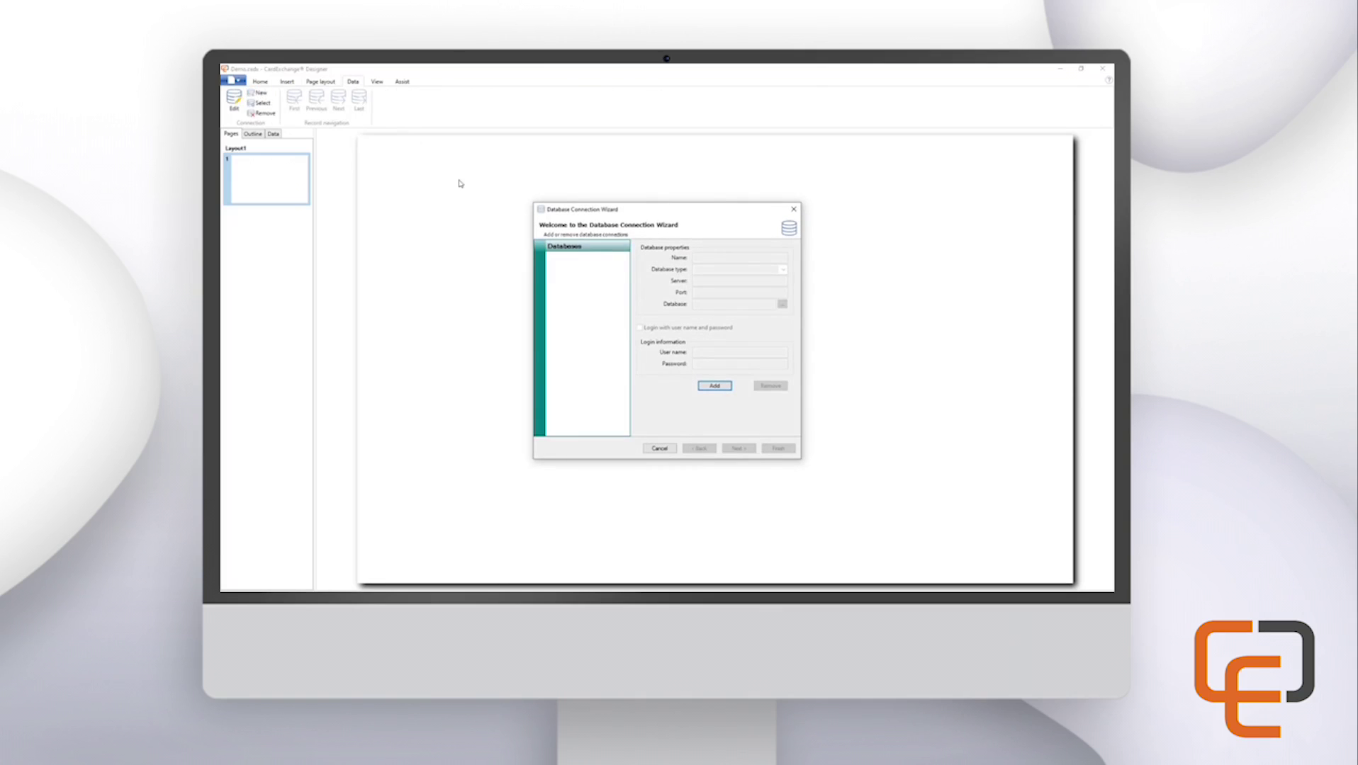
left_click(450, 245)
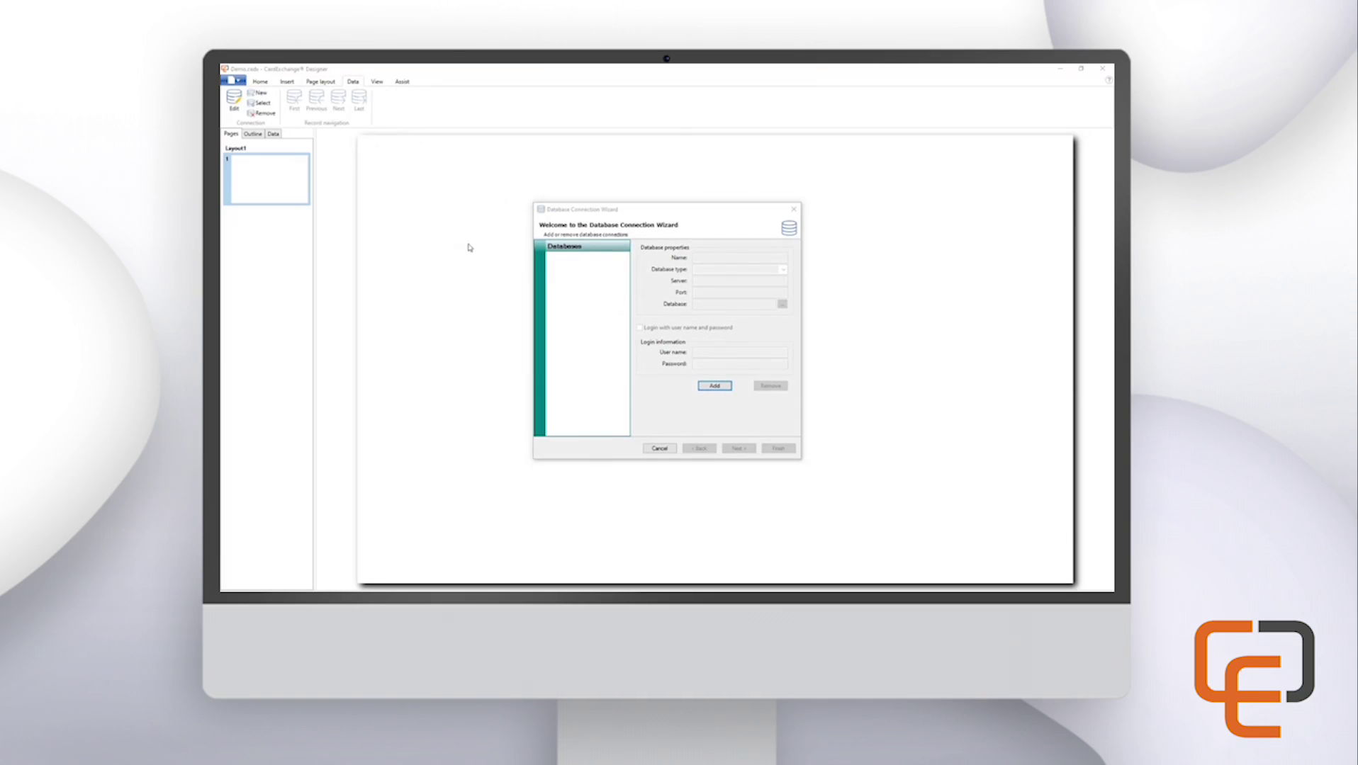
left_click(712, 385)
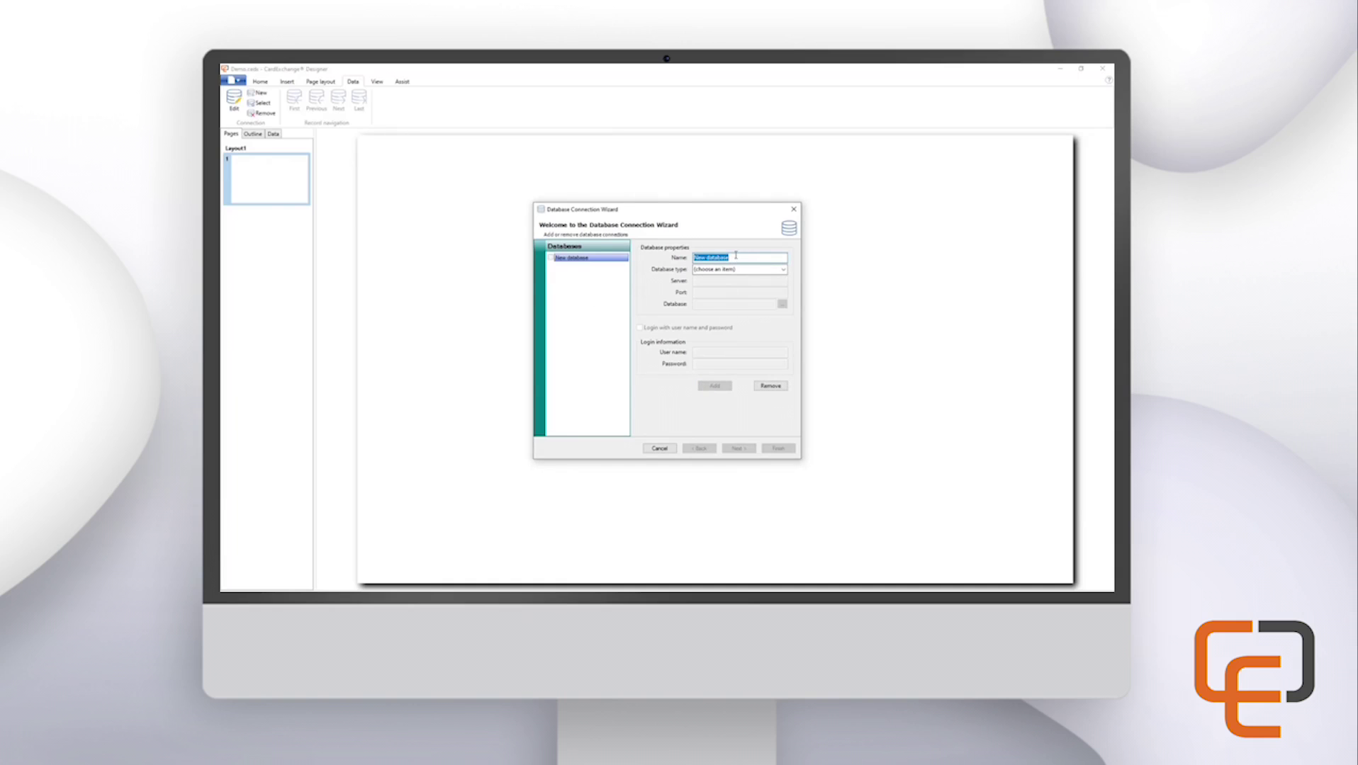
type("Excel")
left_click(772, 270)
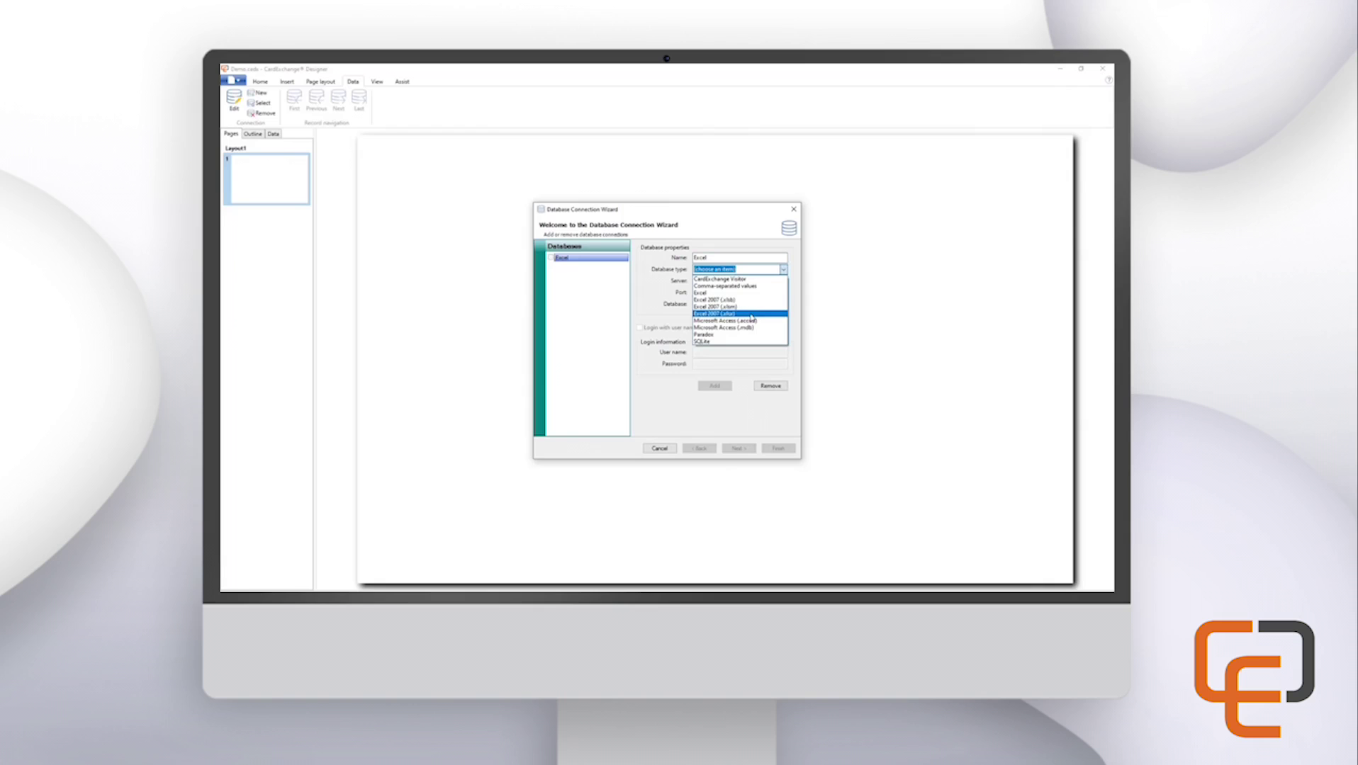
left_click(751, 314)
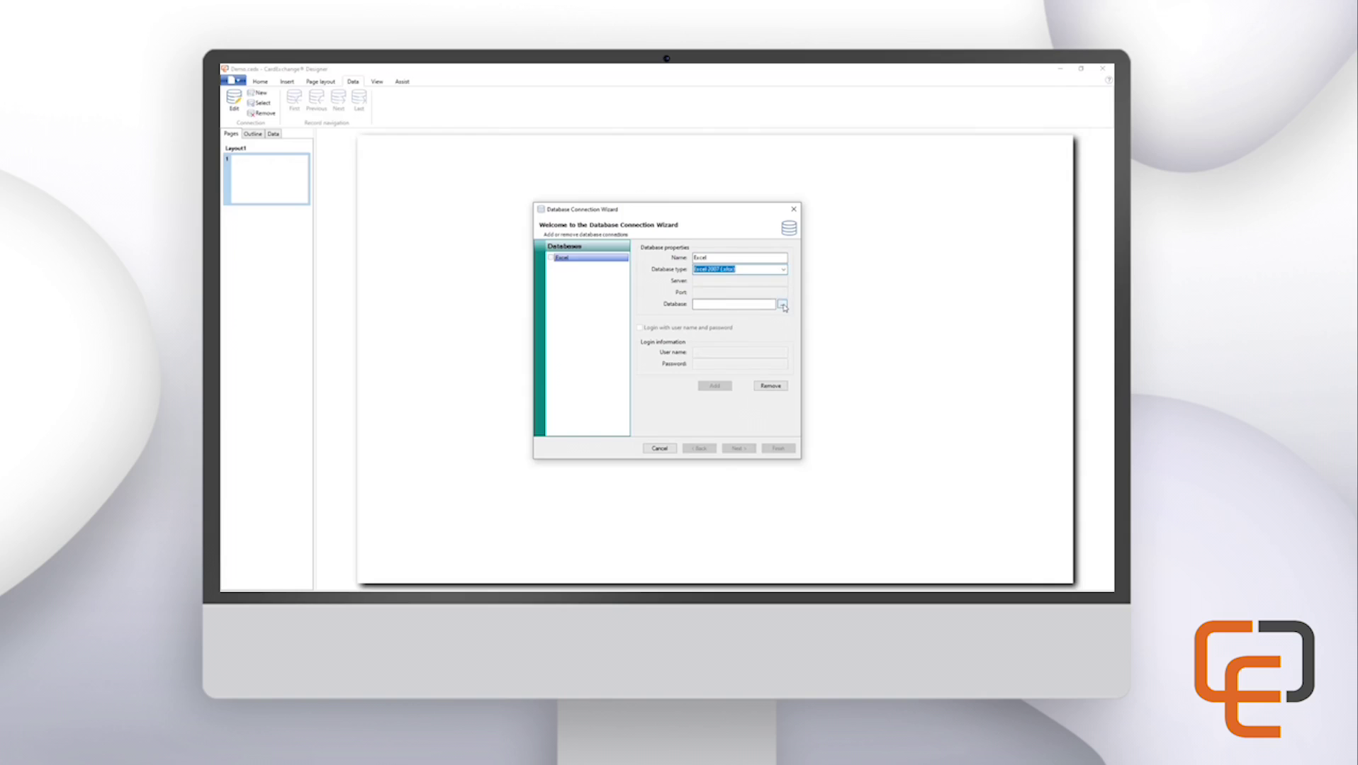
Choose Sample Database.xlsx from the Databases folder as the connection's database and continue to the view settings
left_click(783, 306)
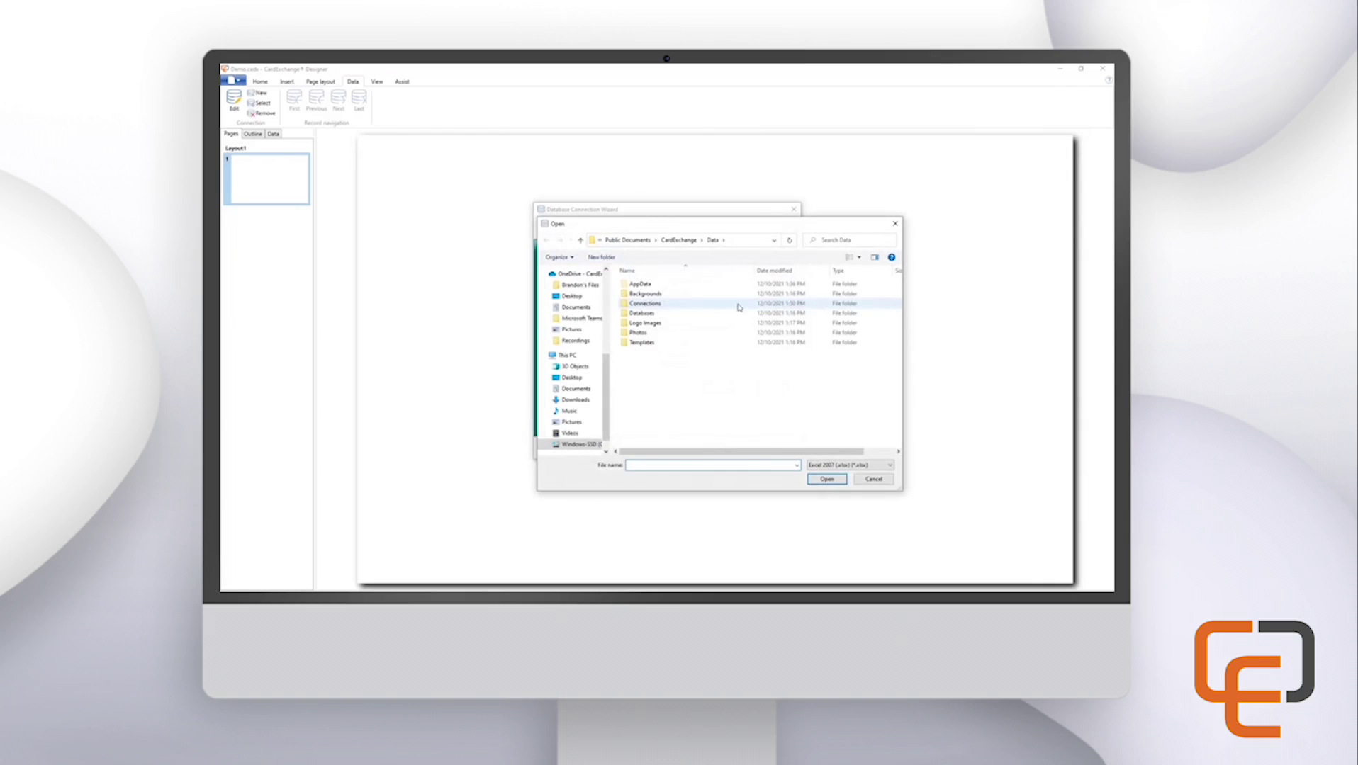
double_click(648, 314)
left_click(652, 295)
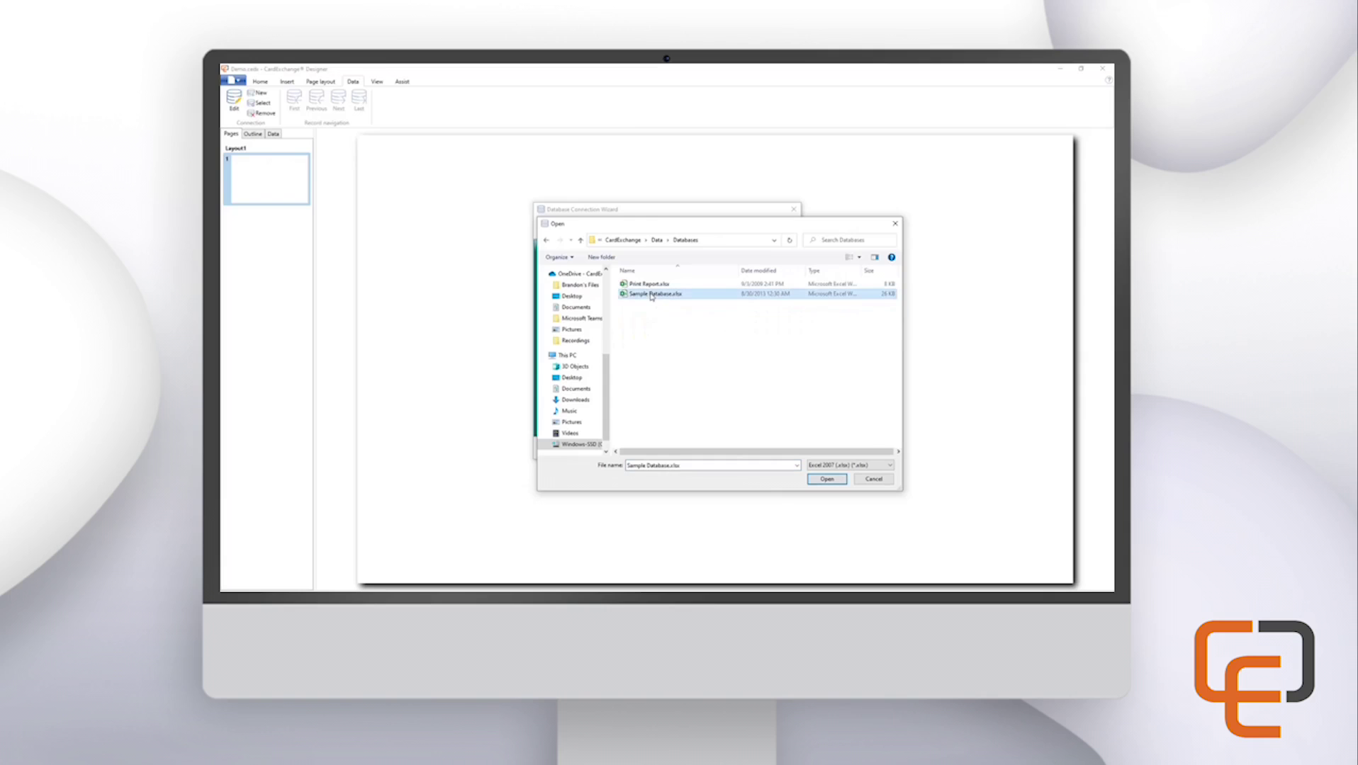
double_click(652, 295)
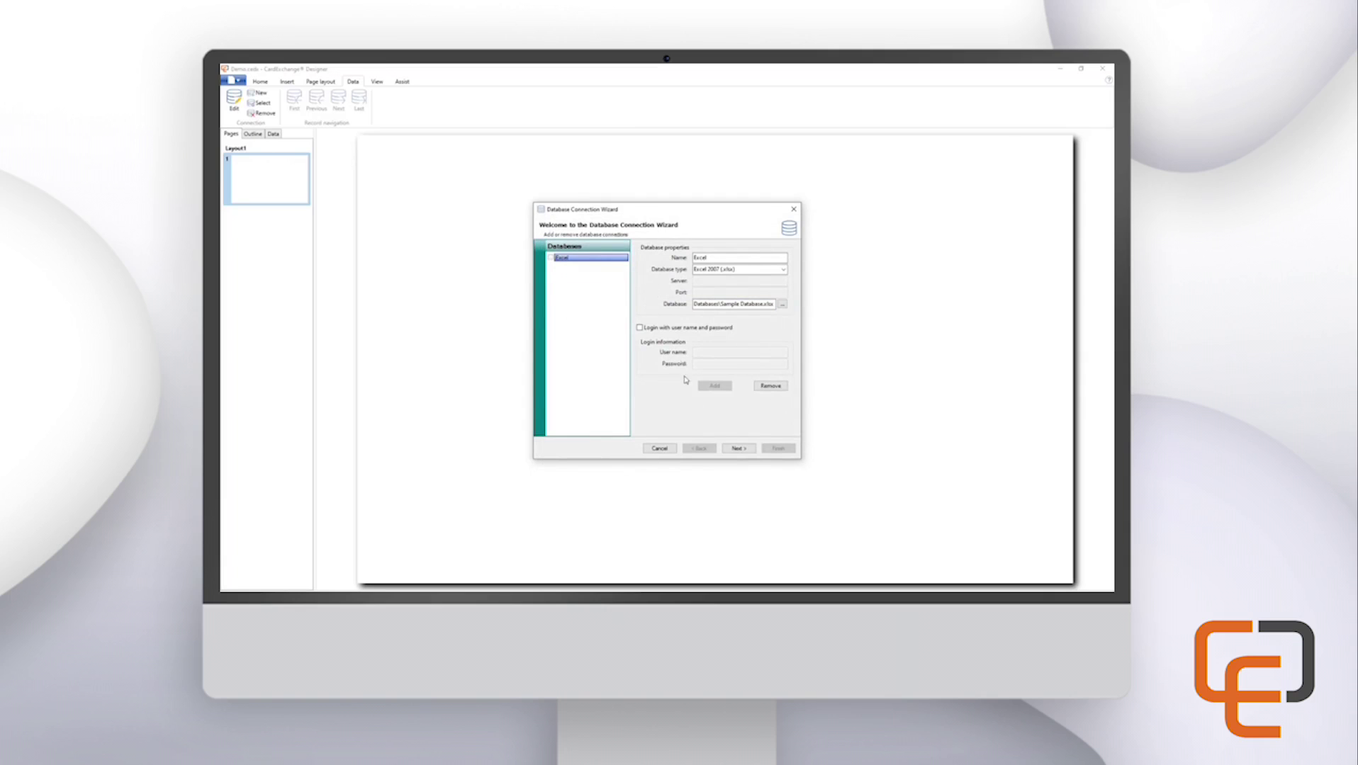
left_click(734, 449)
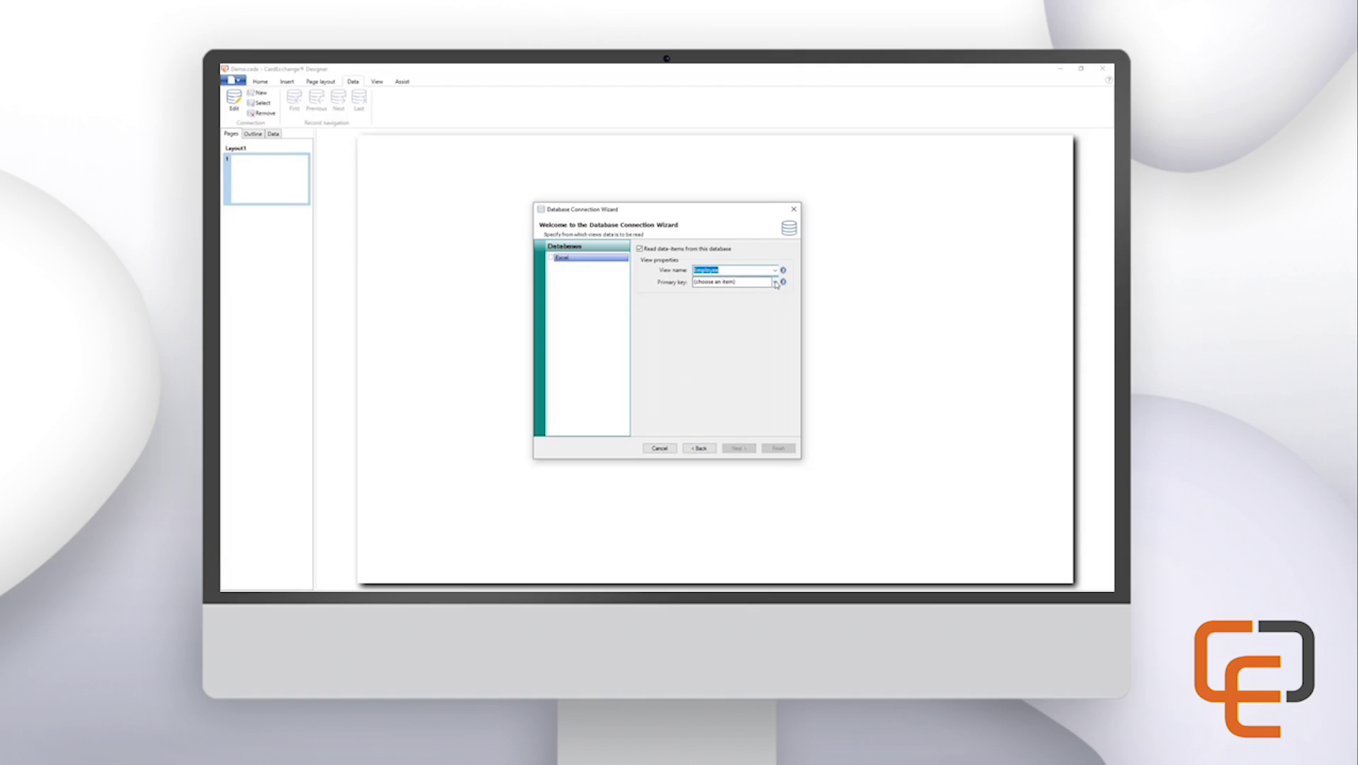
Set ID as the primary key for the Employee view and continue to the look-up fields
left_click(775, 282)
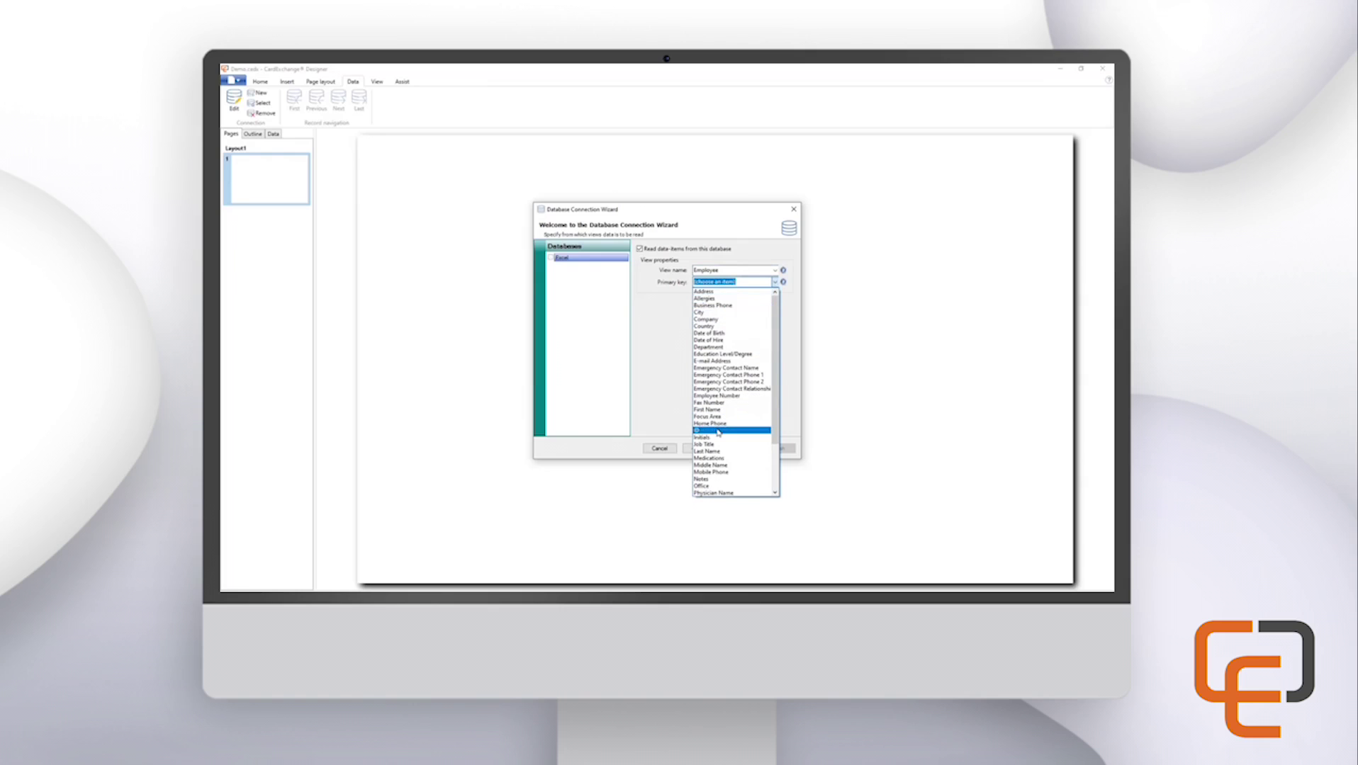
left_click(716, 430)
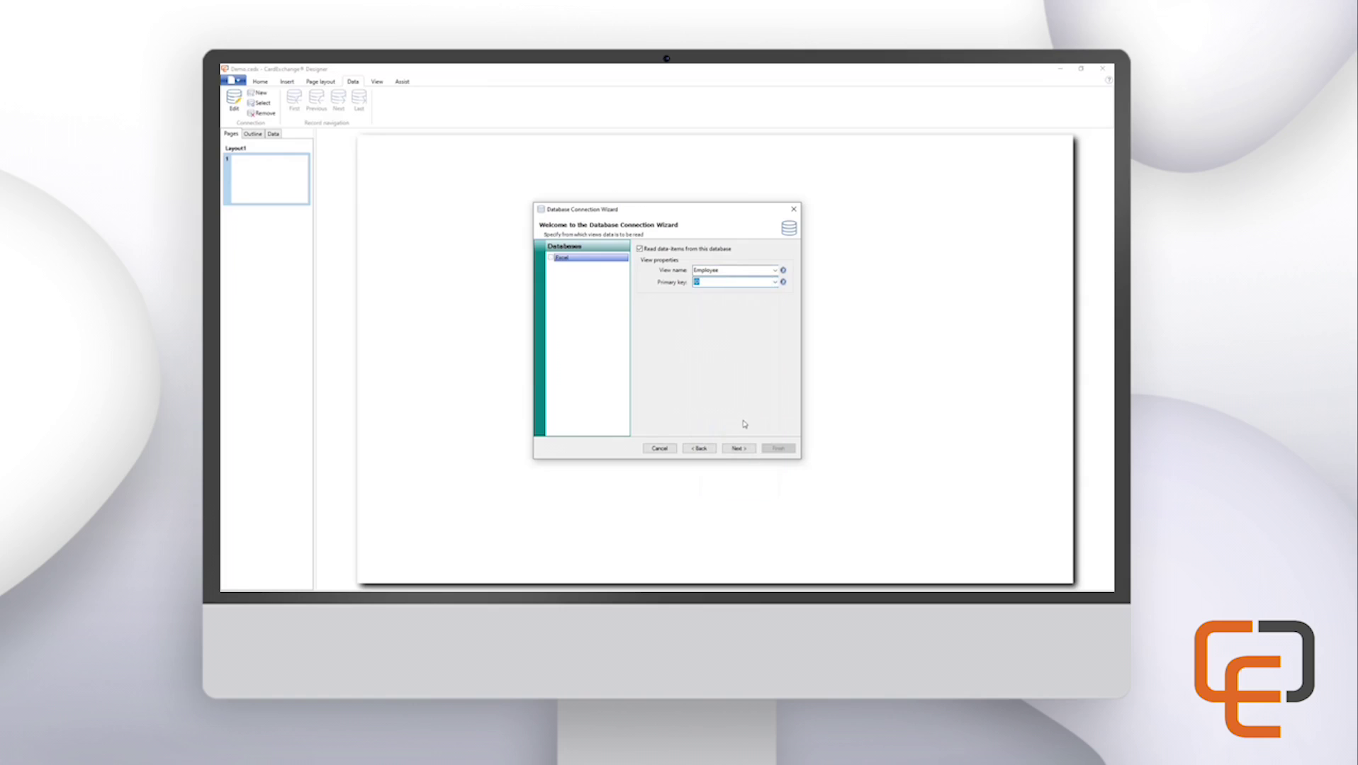
left_click(738, 448)
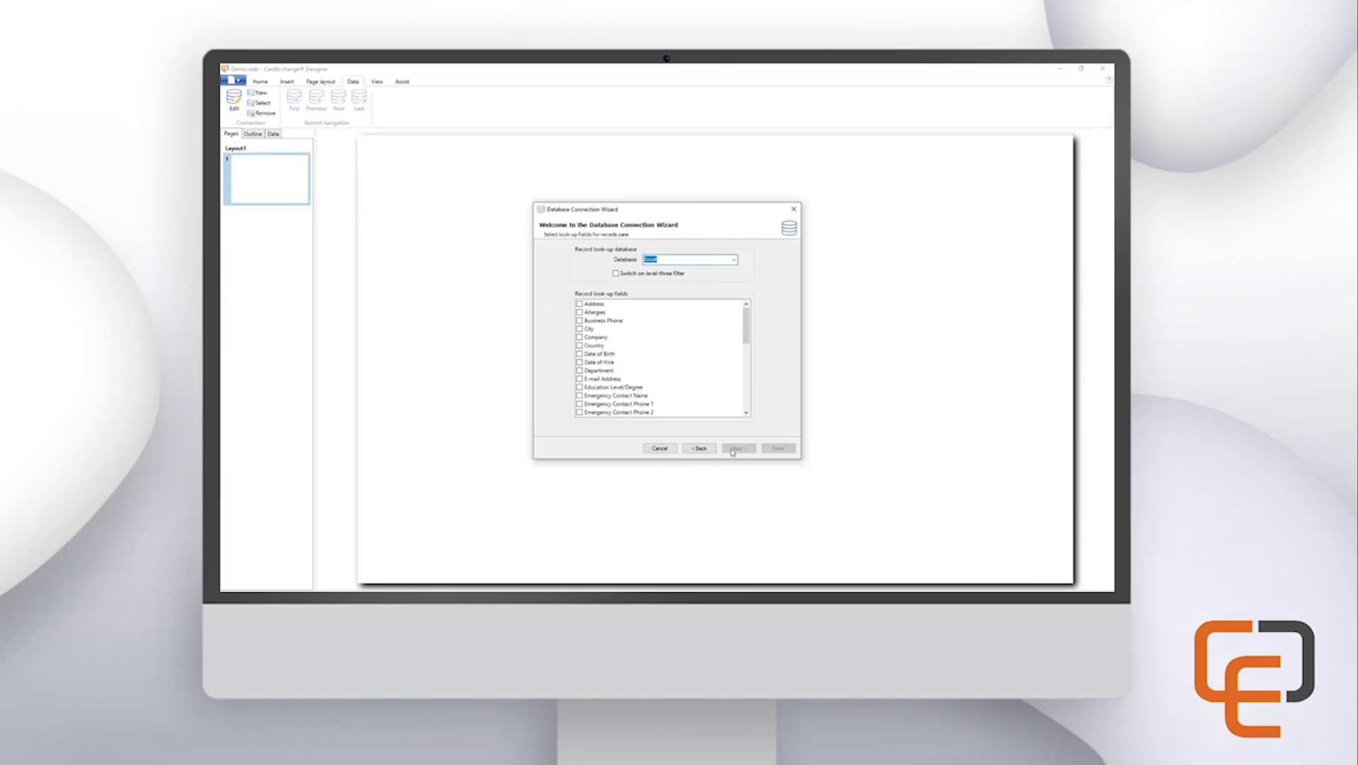
Select First Name, Last Name and ID as record look-up fields, and allow editing of the database records
scroll(605, 367, "down", 3)
scroll(606, 367, "down", 1)
left_click(611, 347)
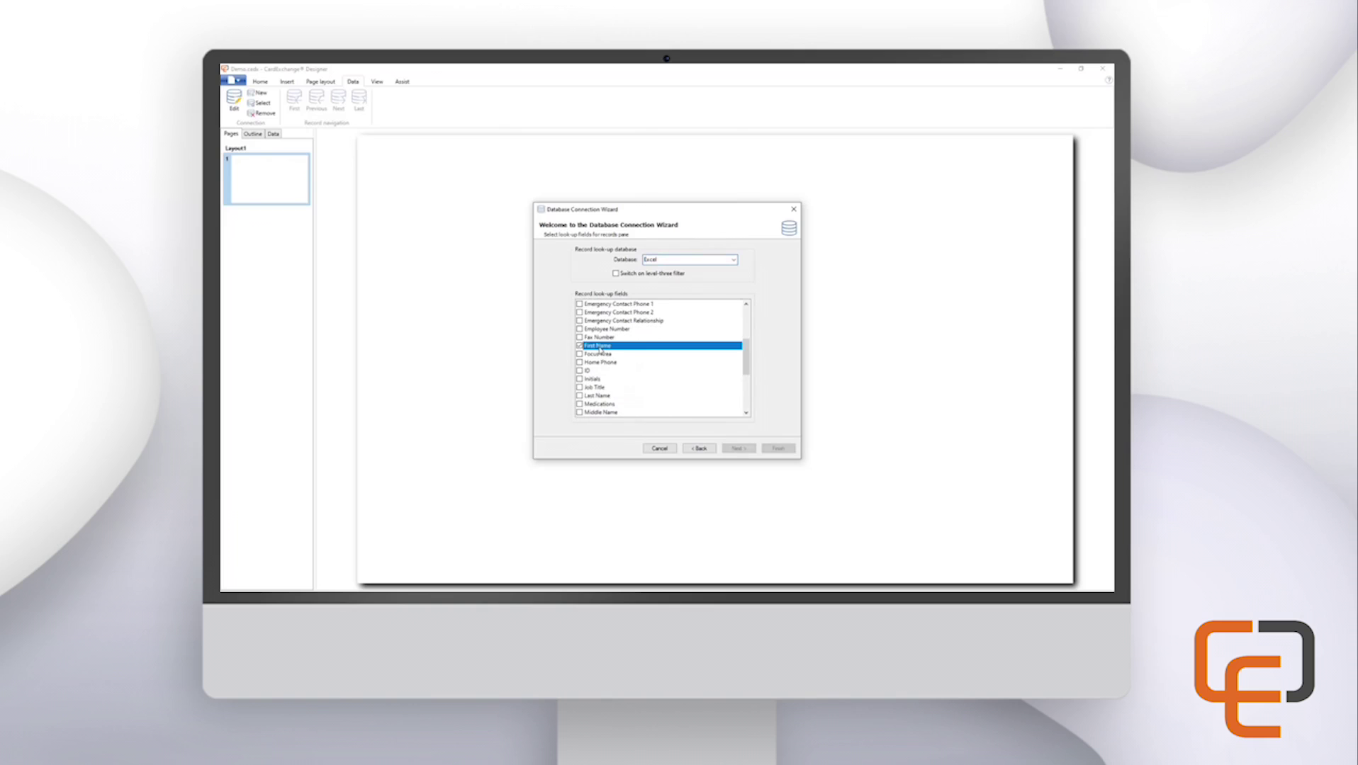
left_click(594, 396)
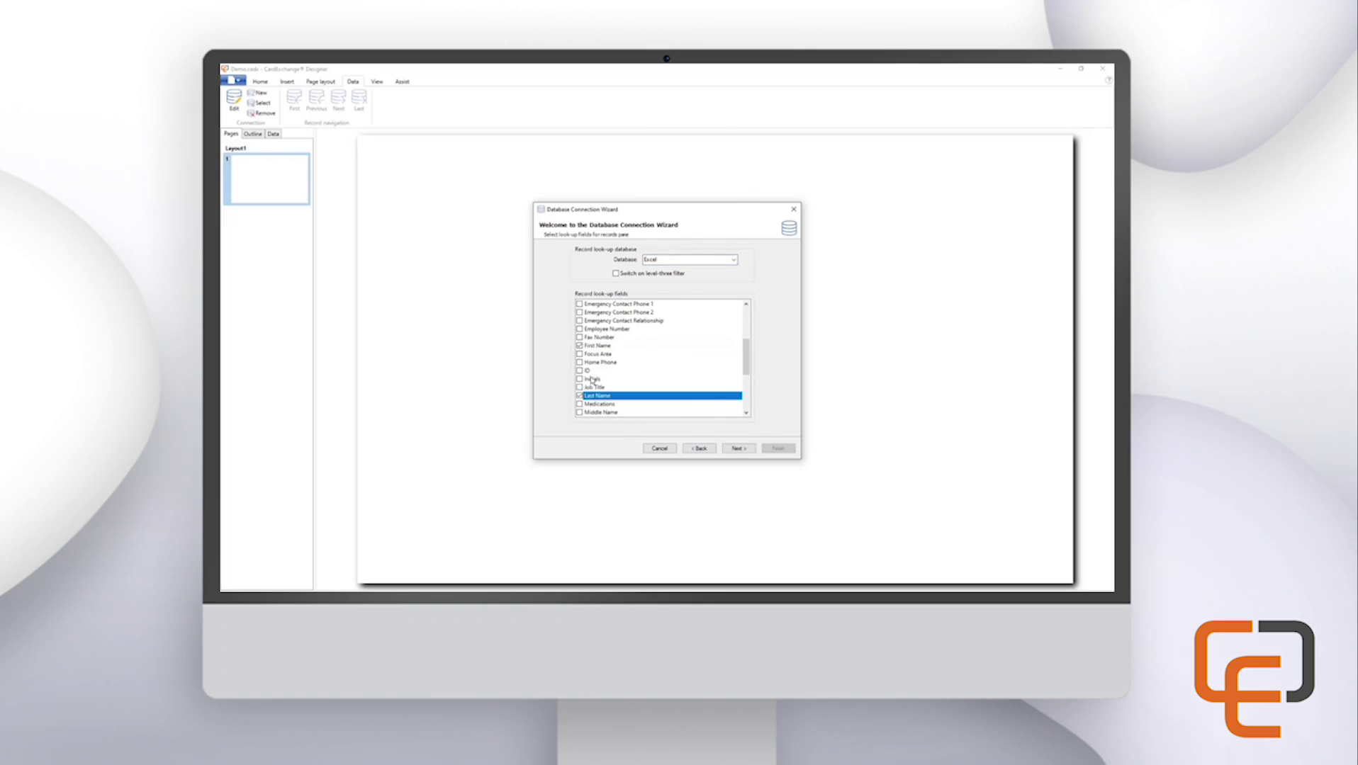
left_click(579, 371)
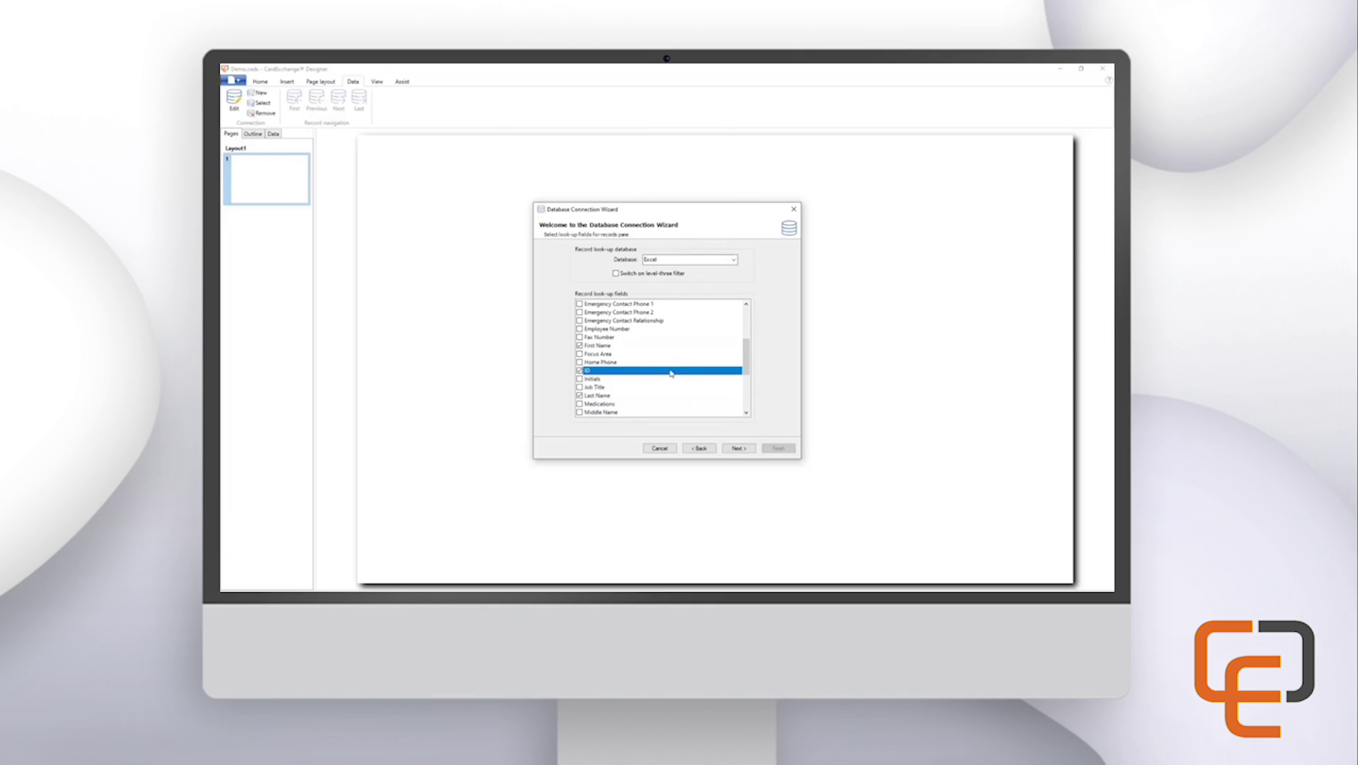
left_click(744, 451)
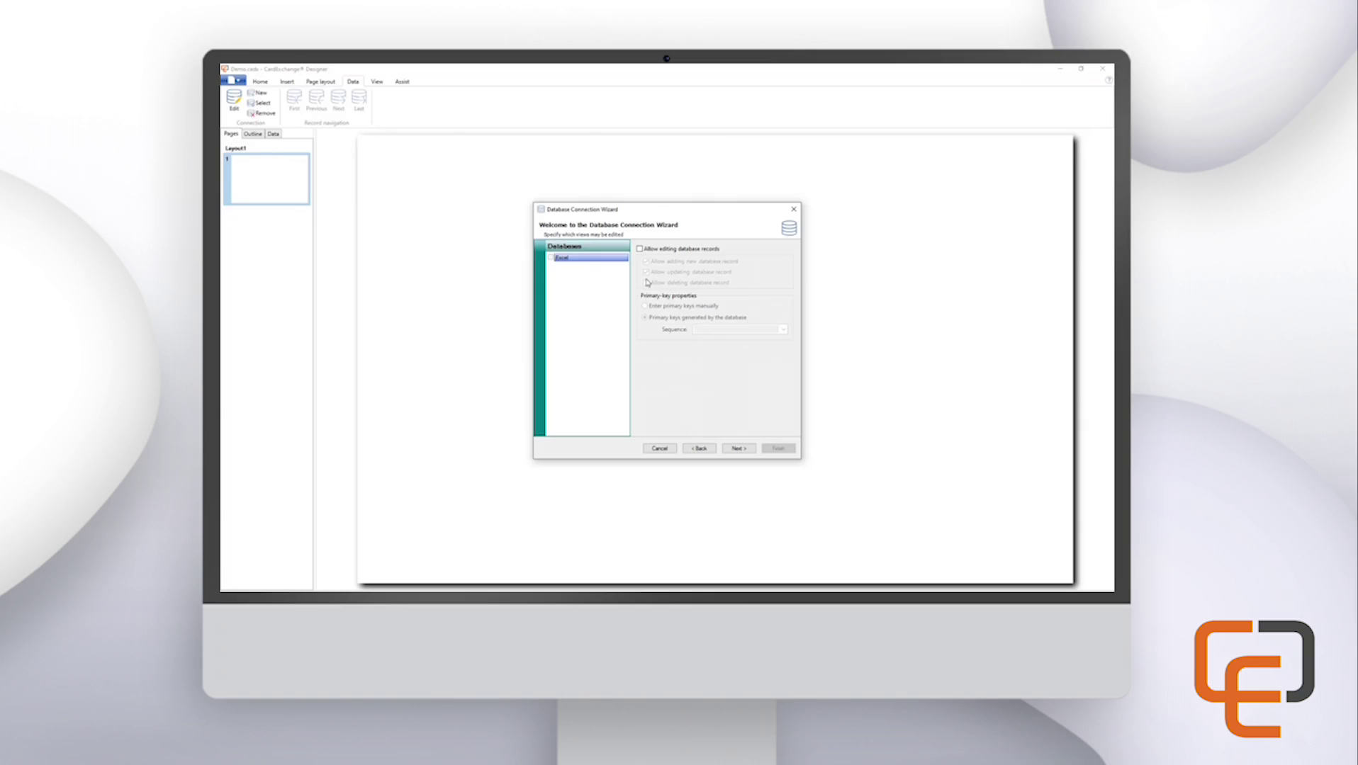
left_click(646, 251)
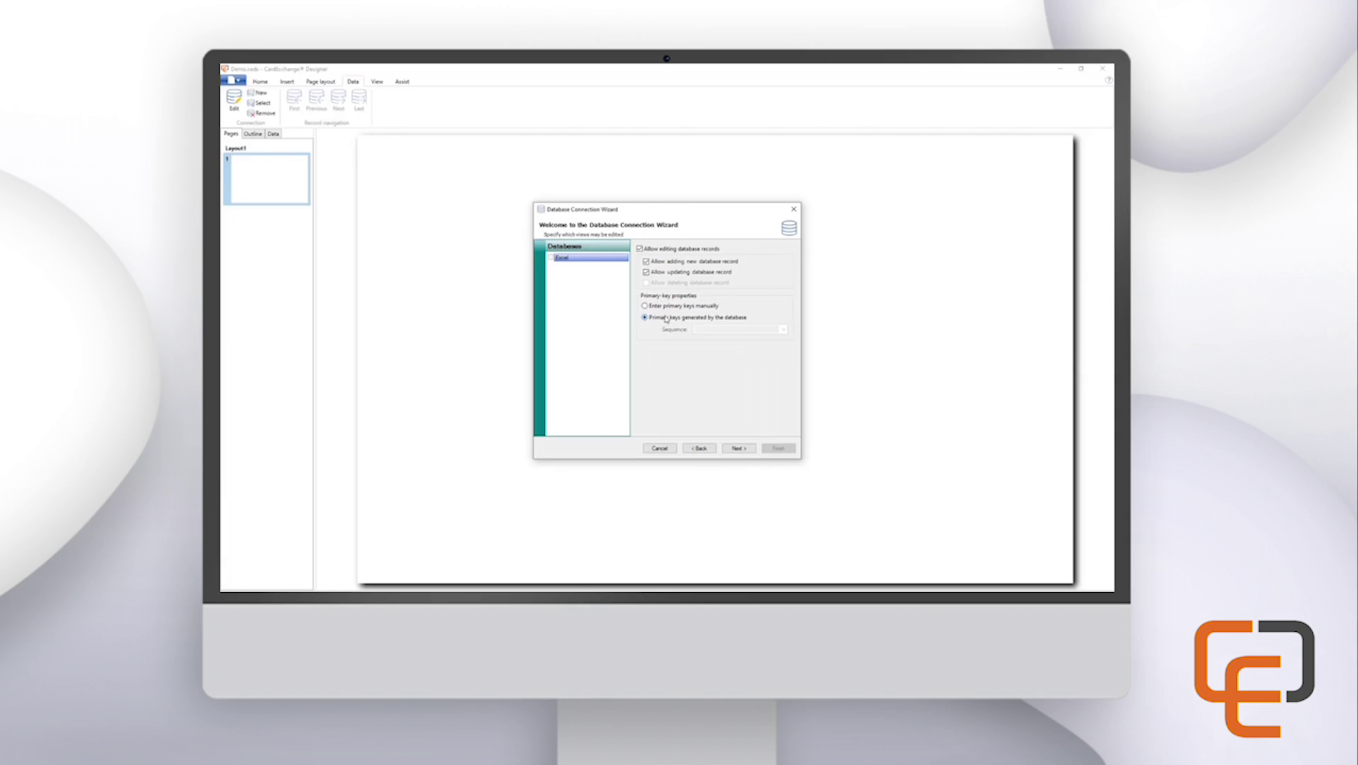
left_click(746, 450)
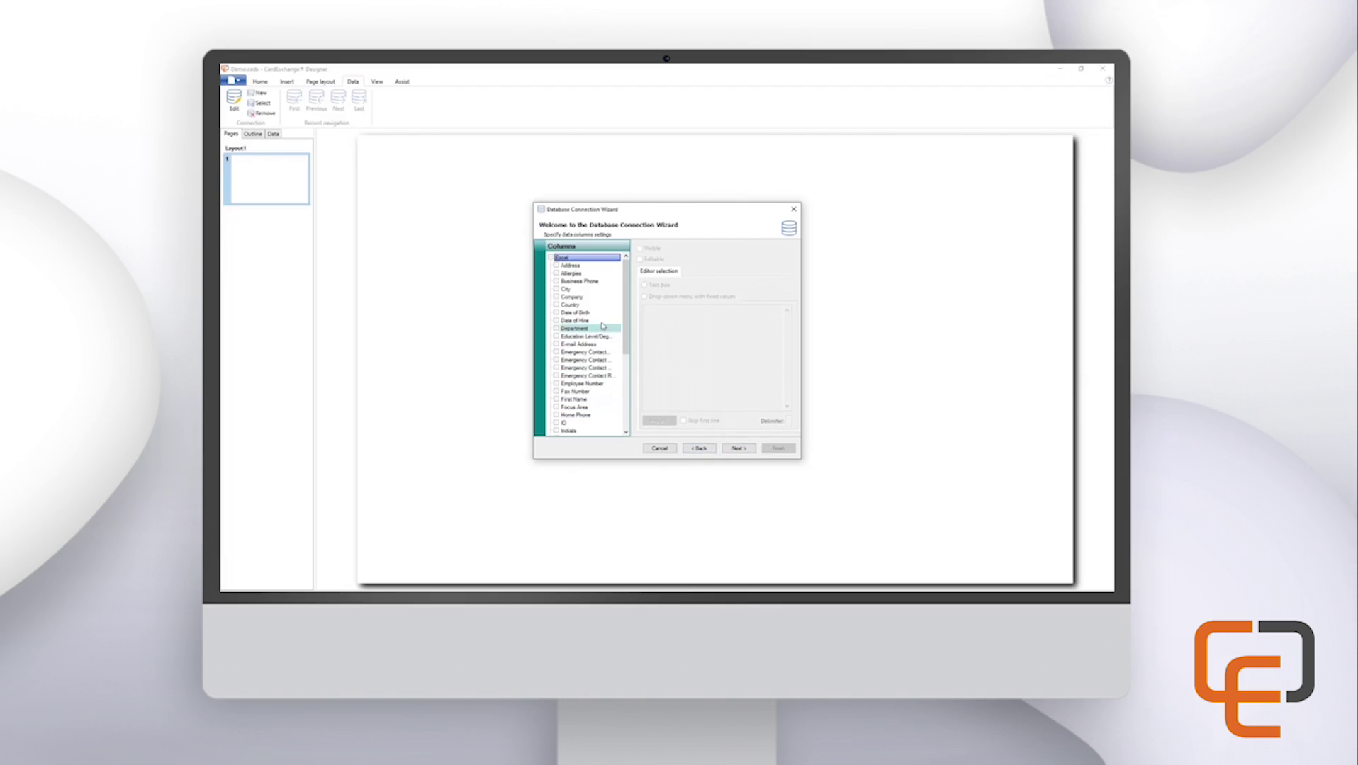
Hide the ID column and make the Focus Area column non-editable
left_click(570, 424)
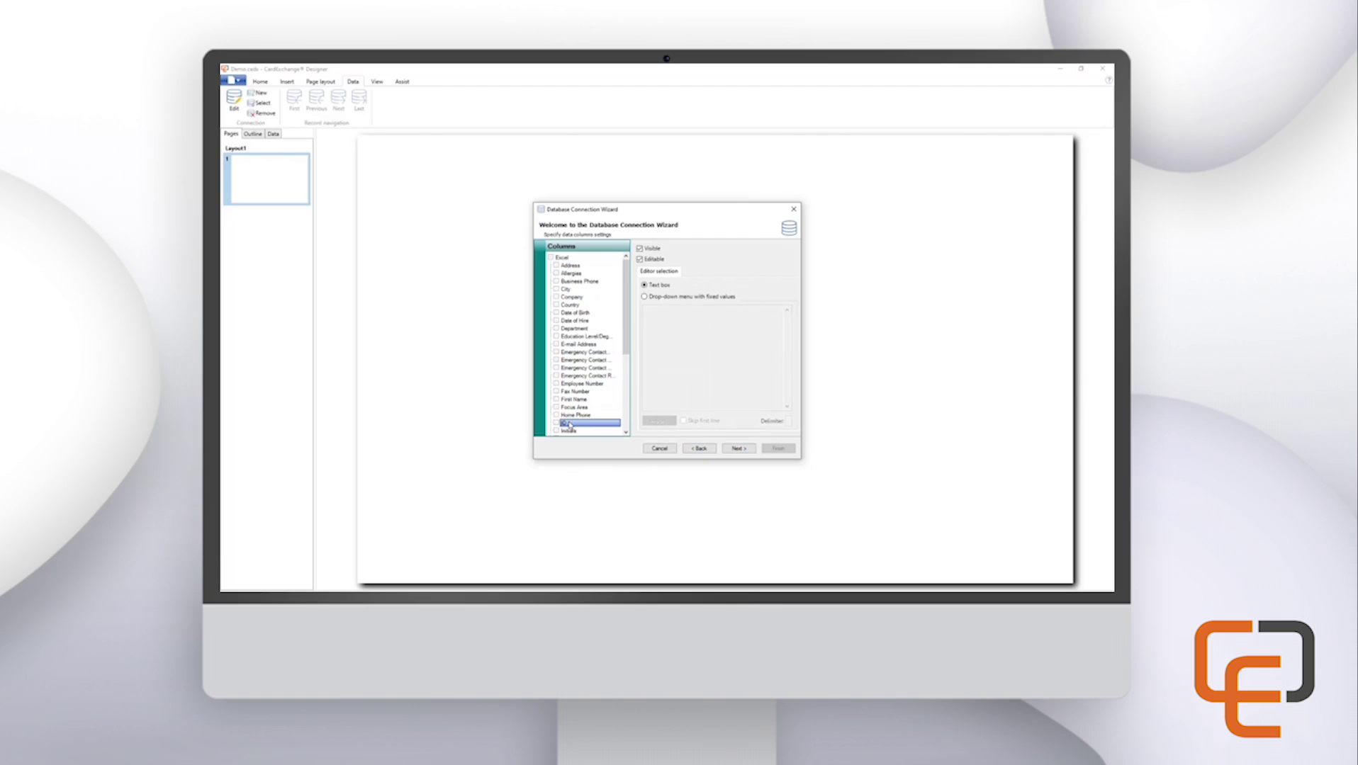
left_click(641, 250)
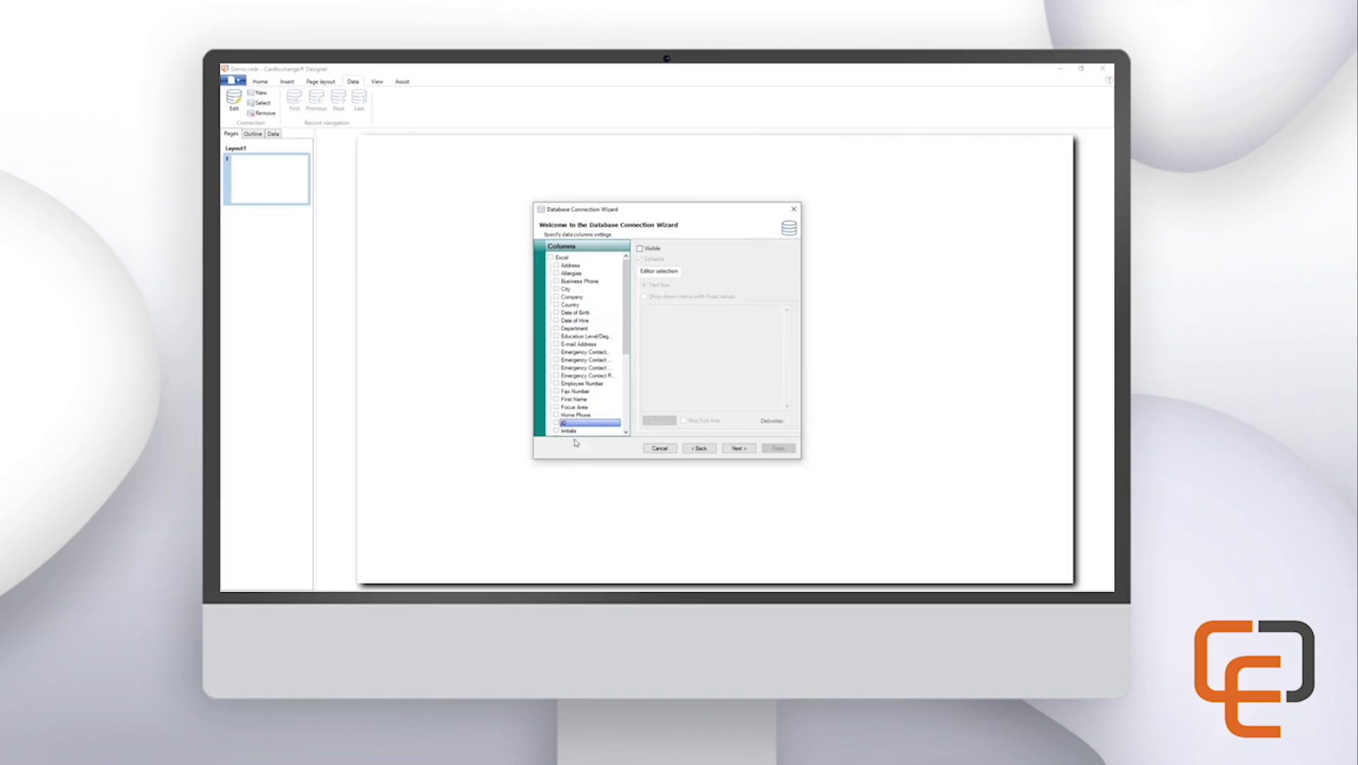
left_click(577, 408)
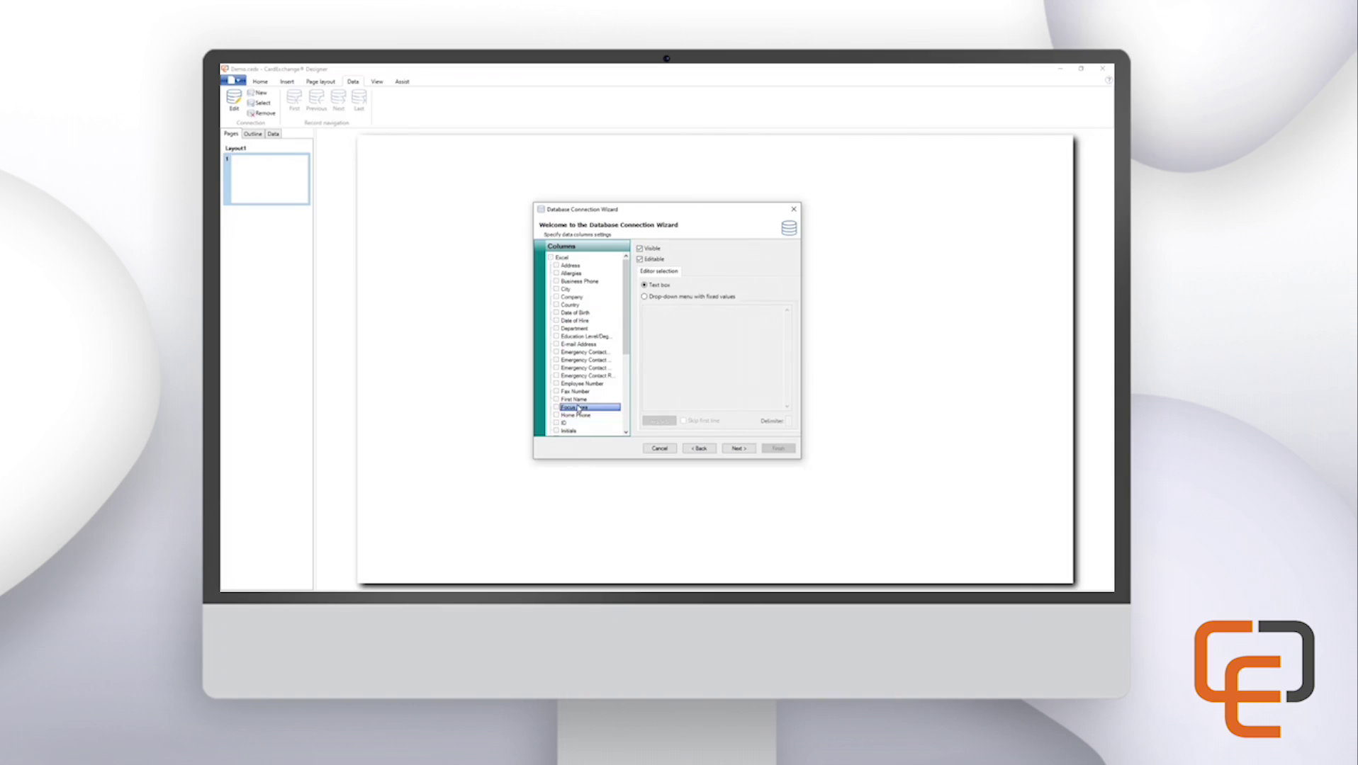
left_click(640, 259)
Make the Department column a drop-down menu with fixed values including Support and Human Resources
left_click(578, 329)
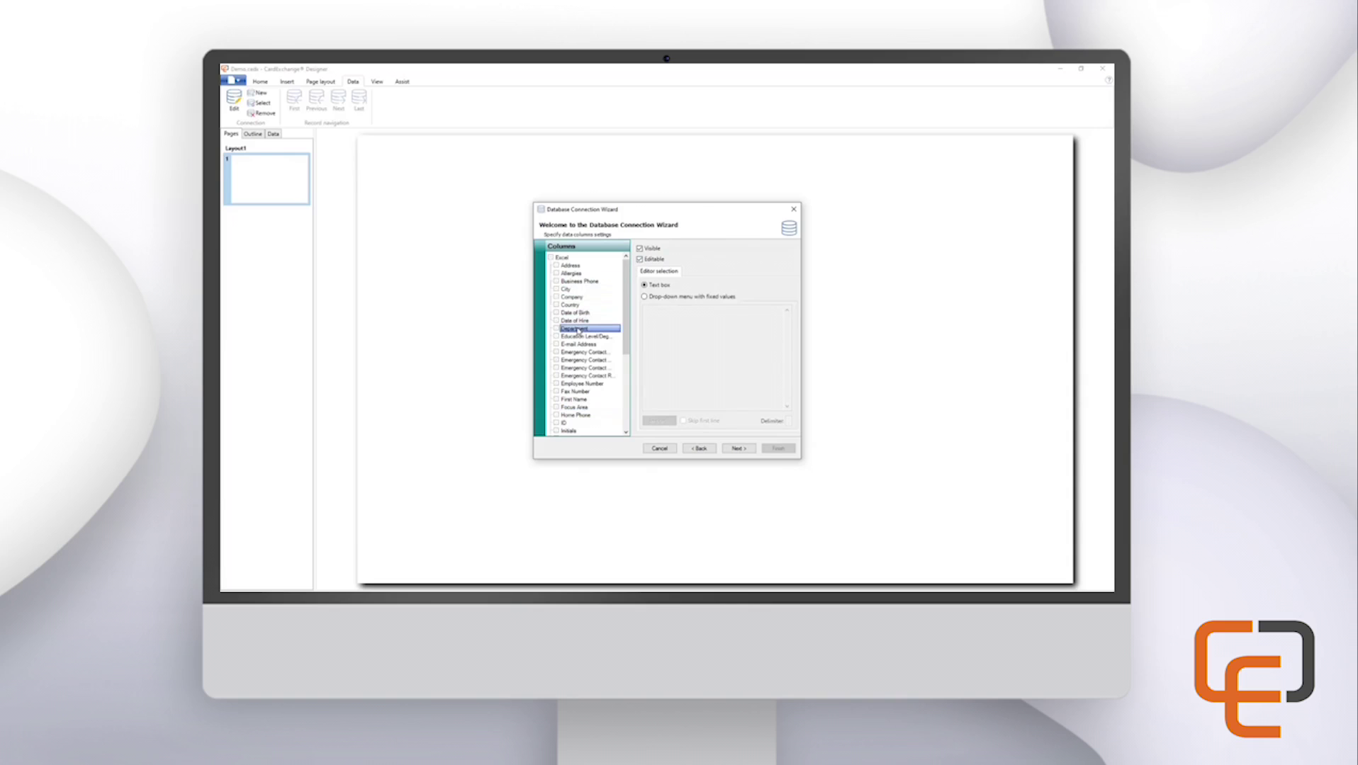
left_click(649, 300)
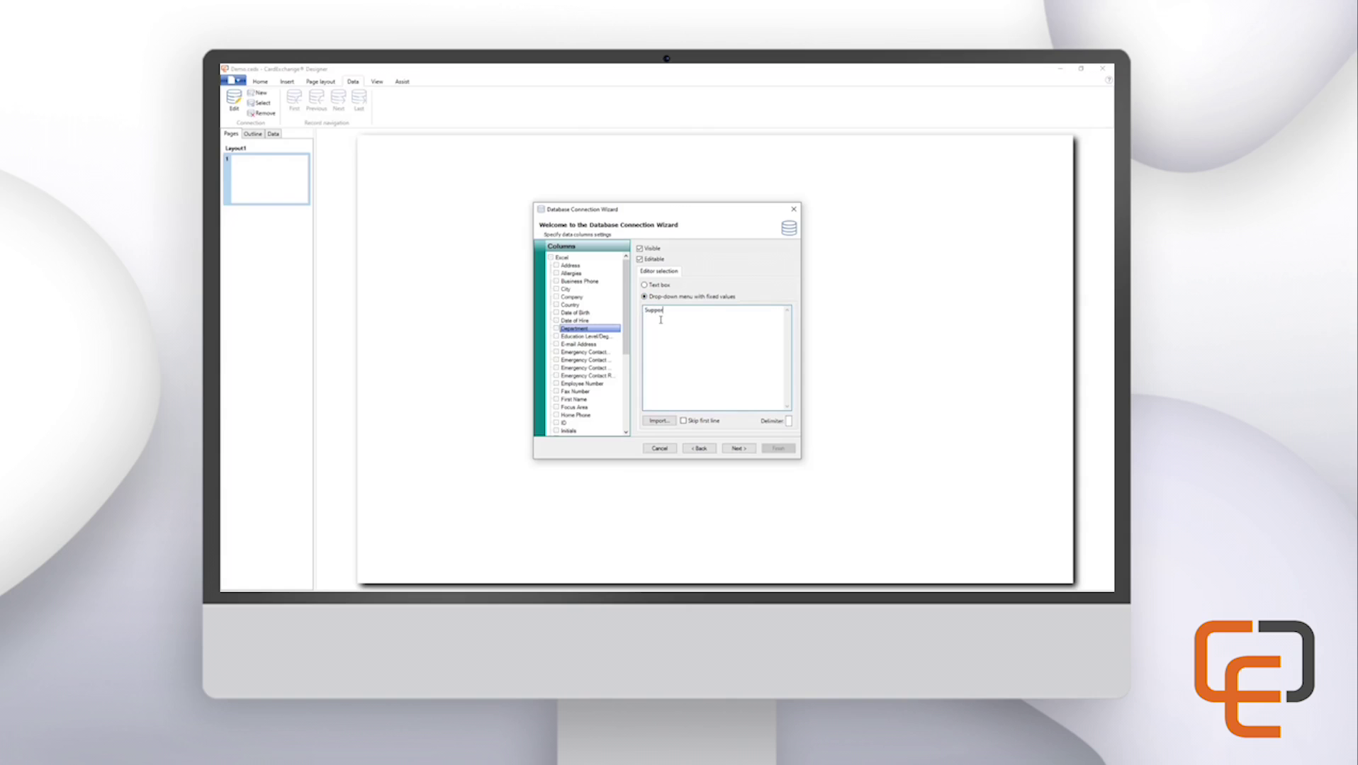
type("uman Resources")
Finish the connection wizard without adding storage items and save the data definition as Excel in the Data folder
left_click(738, 449)
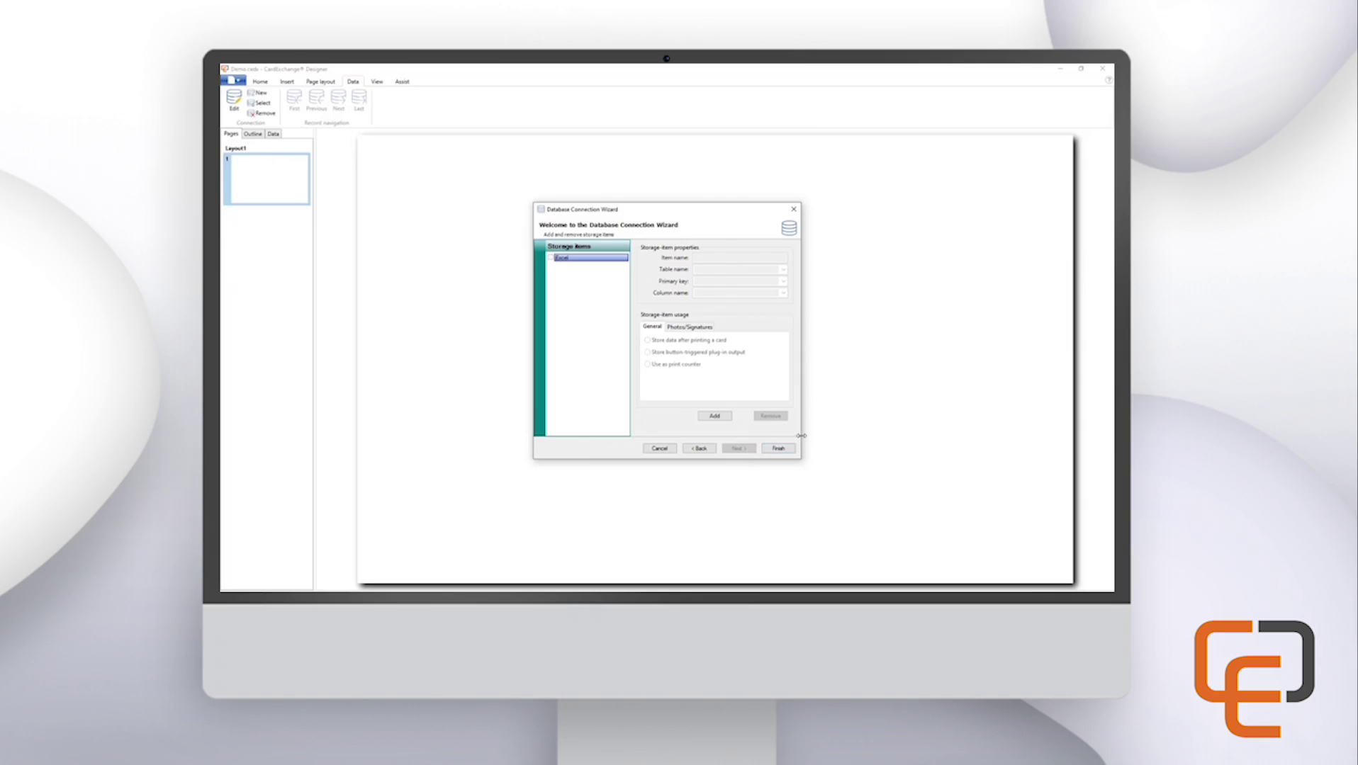
left_click(778, 448)
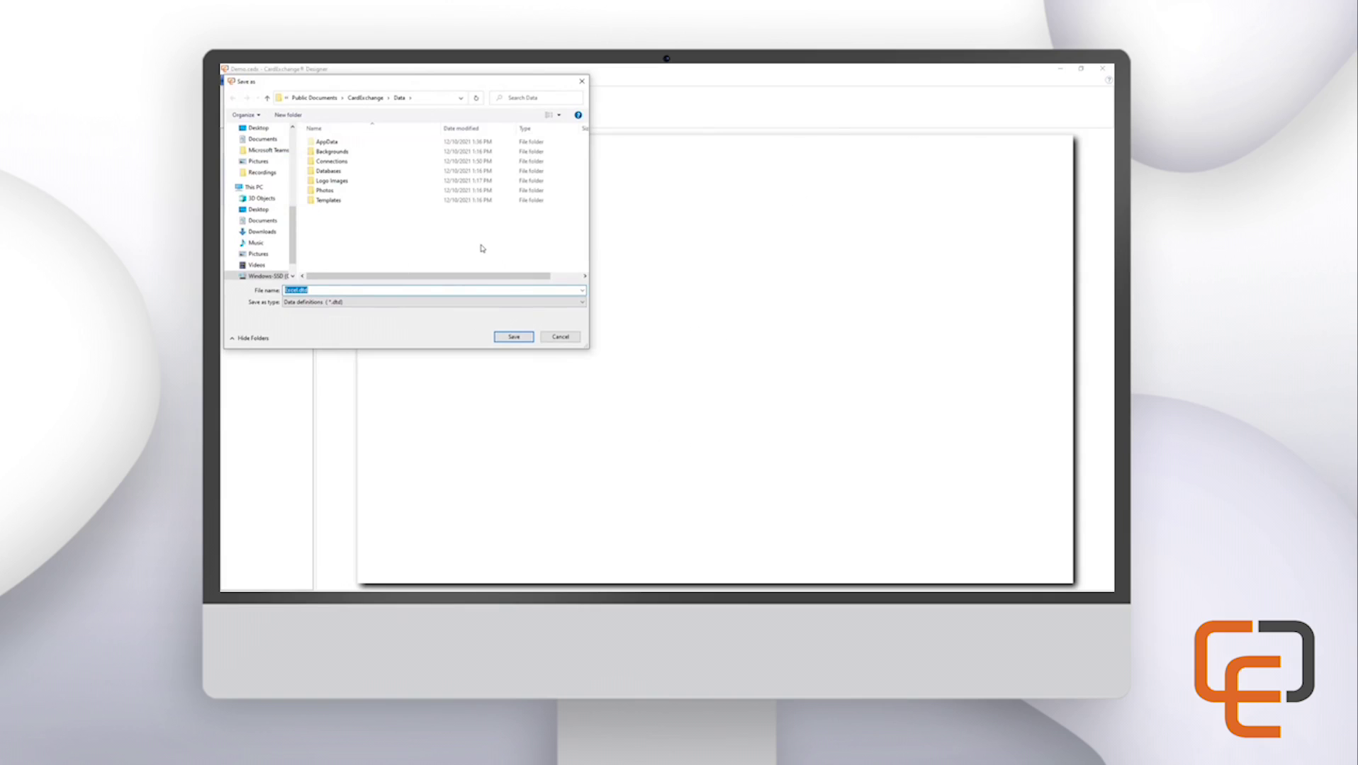
left_click(514, 338)
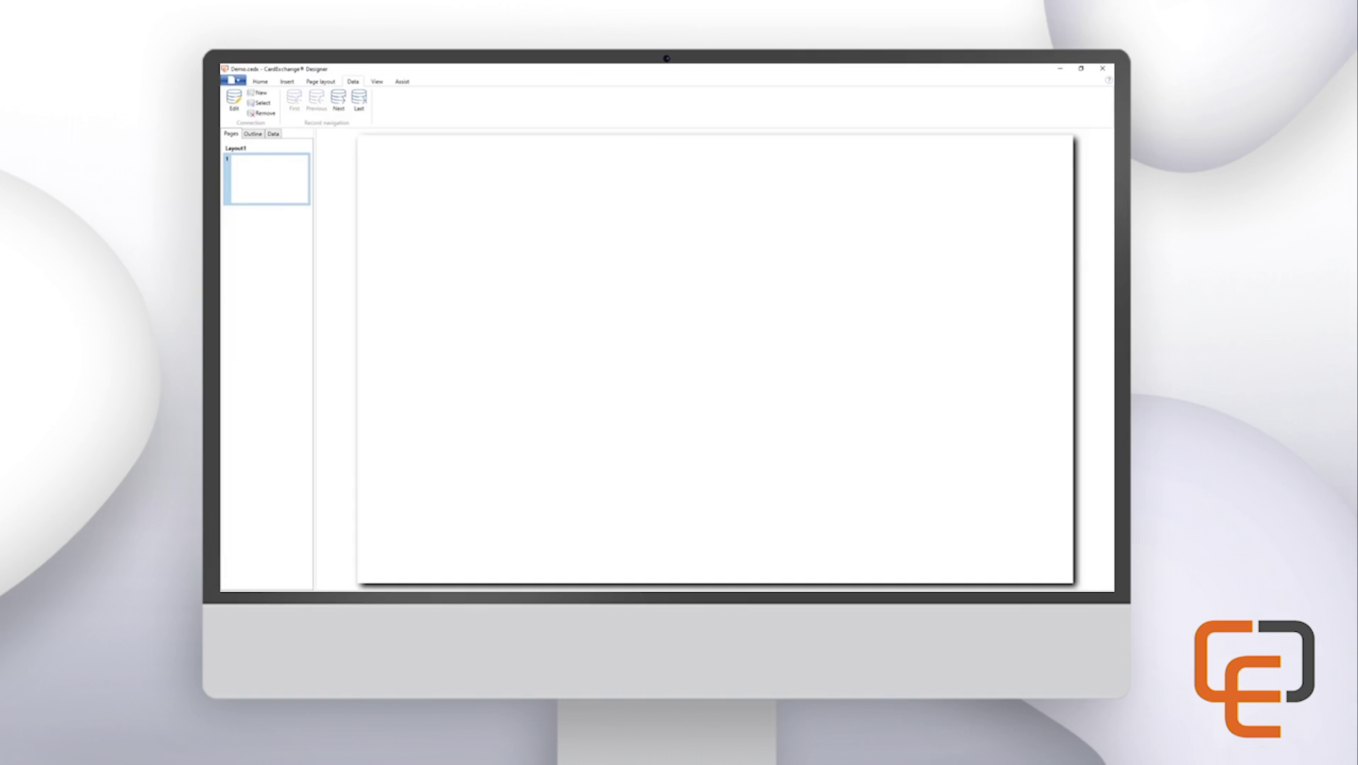
Add a second layout page to the card
left_click(287, 84)
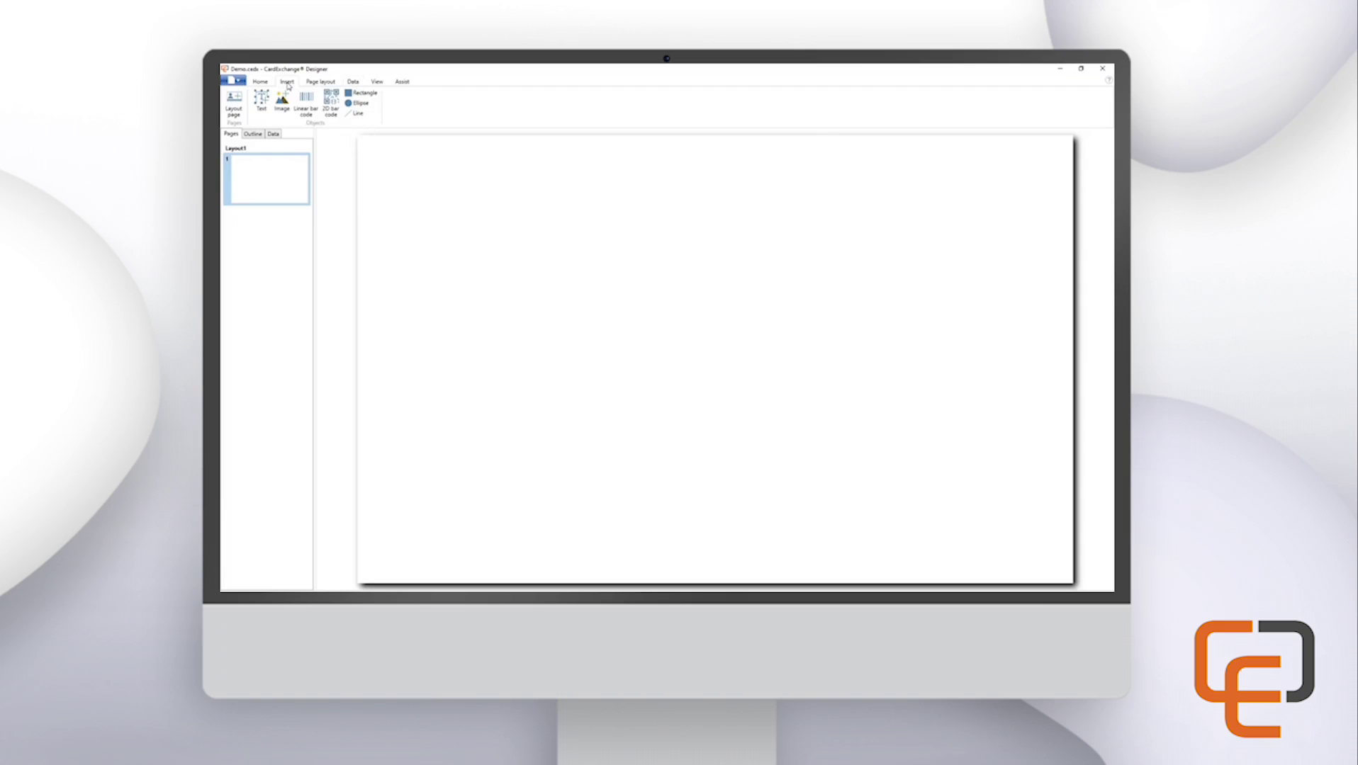
left_click(235, 113)
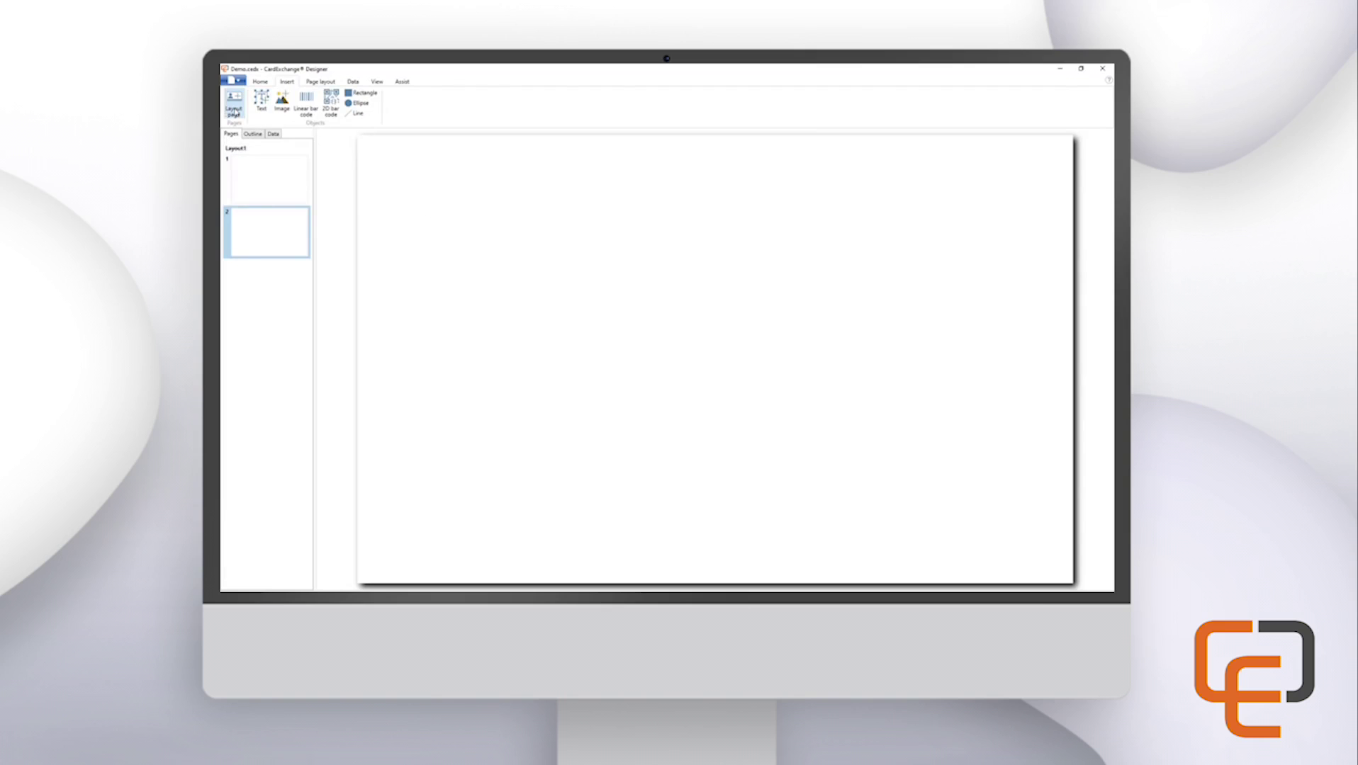
Try portrait orientation on the second layout page and return it to landscape
left_click(318, 83)
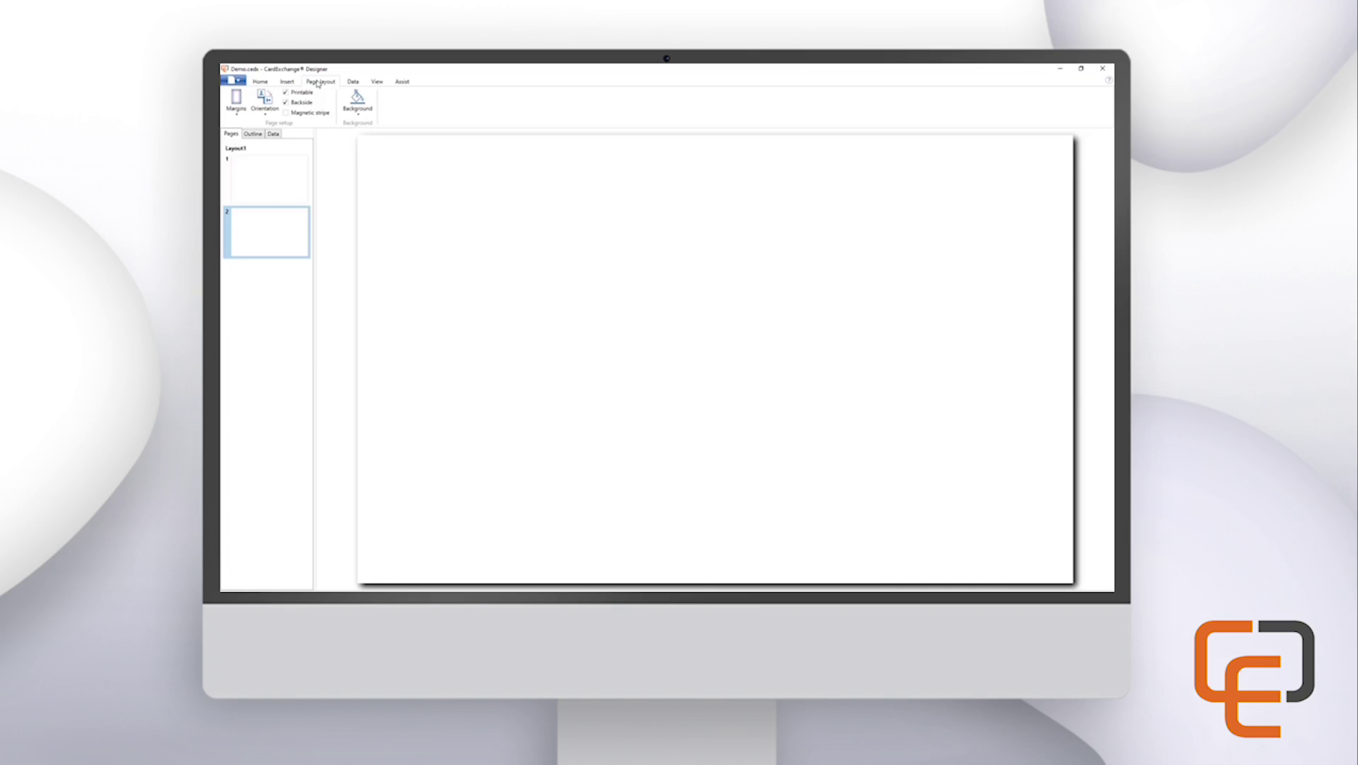
left_click(272, 107)
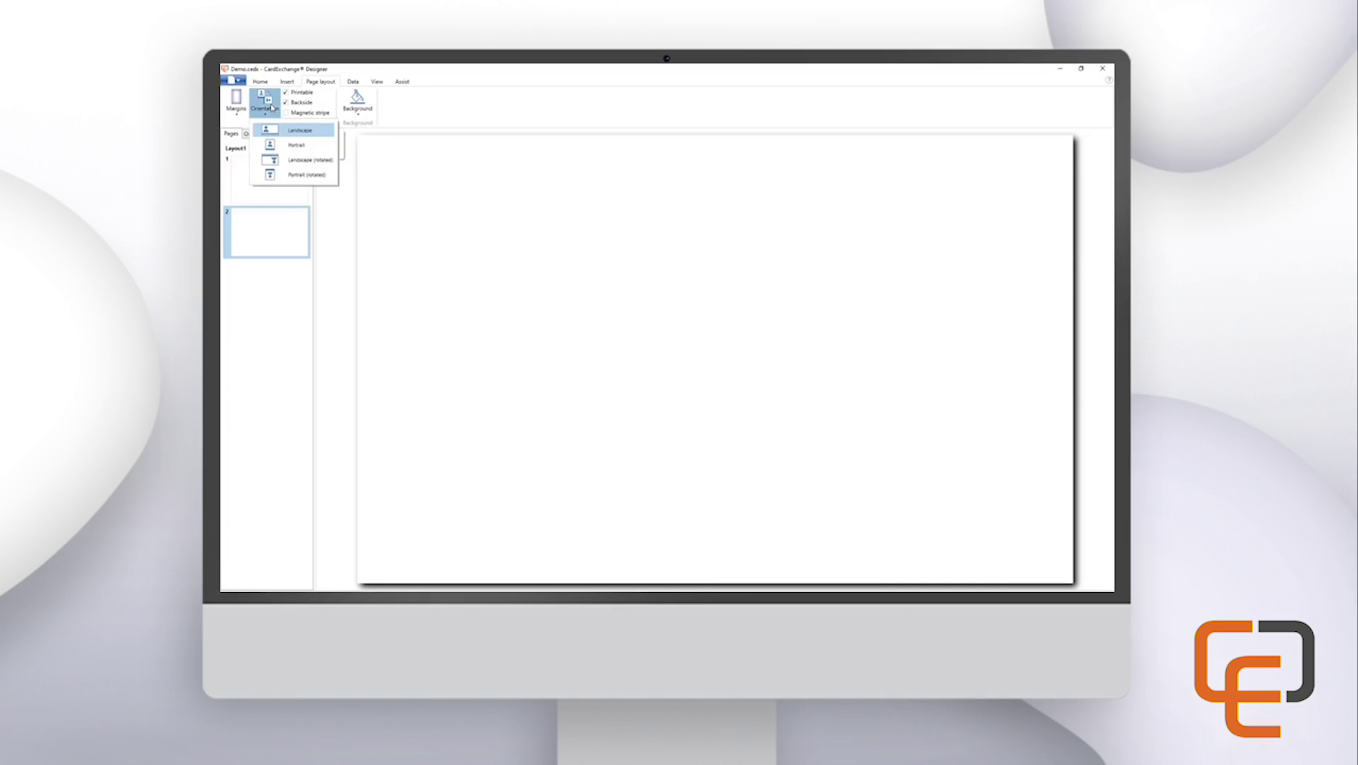
left_click(303, 146)
left_click(265, 105)
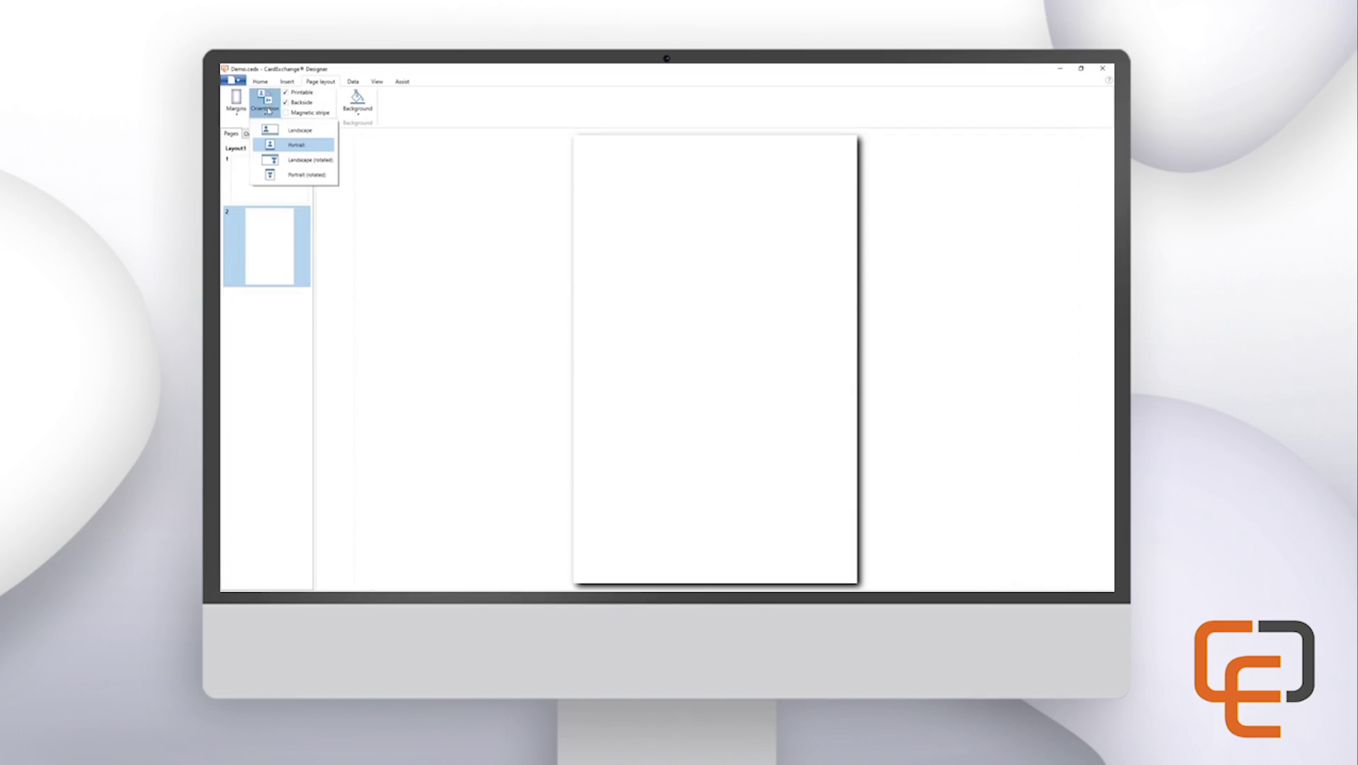
left_click(291, 130)
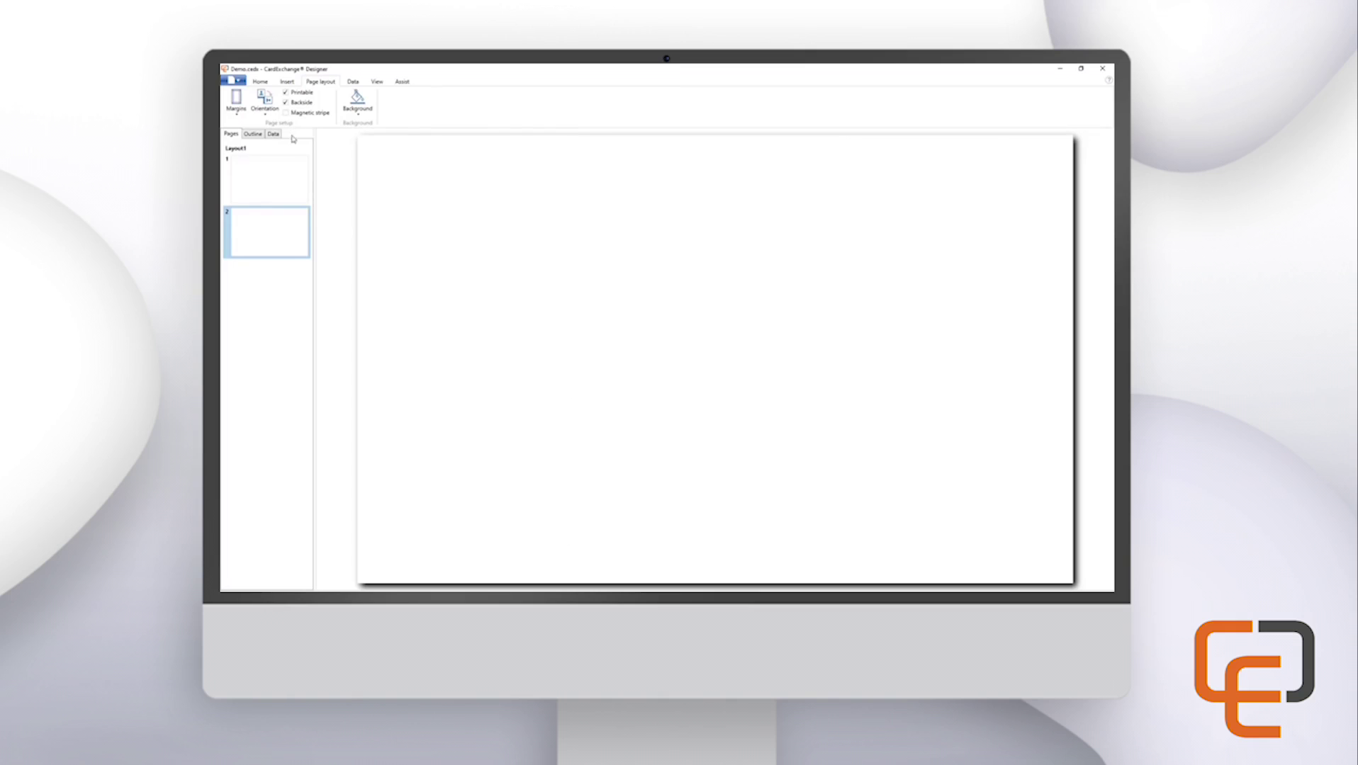
On page 1, draw a wide text box across the lower part of the card and make its content a Concatenation
left_click(282, 169)
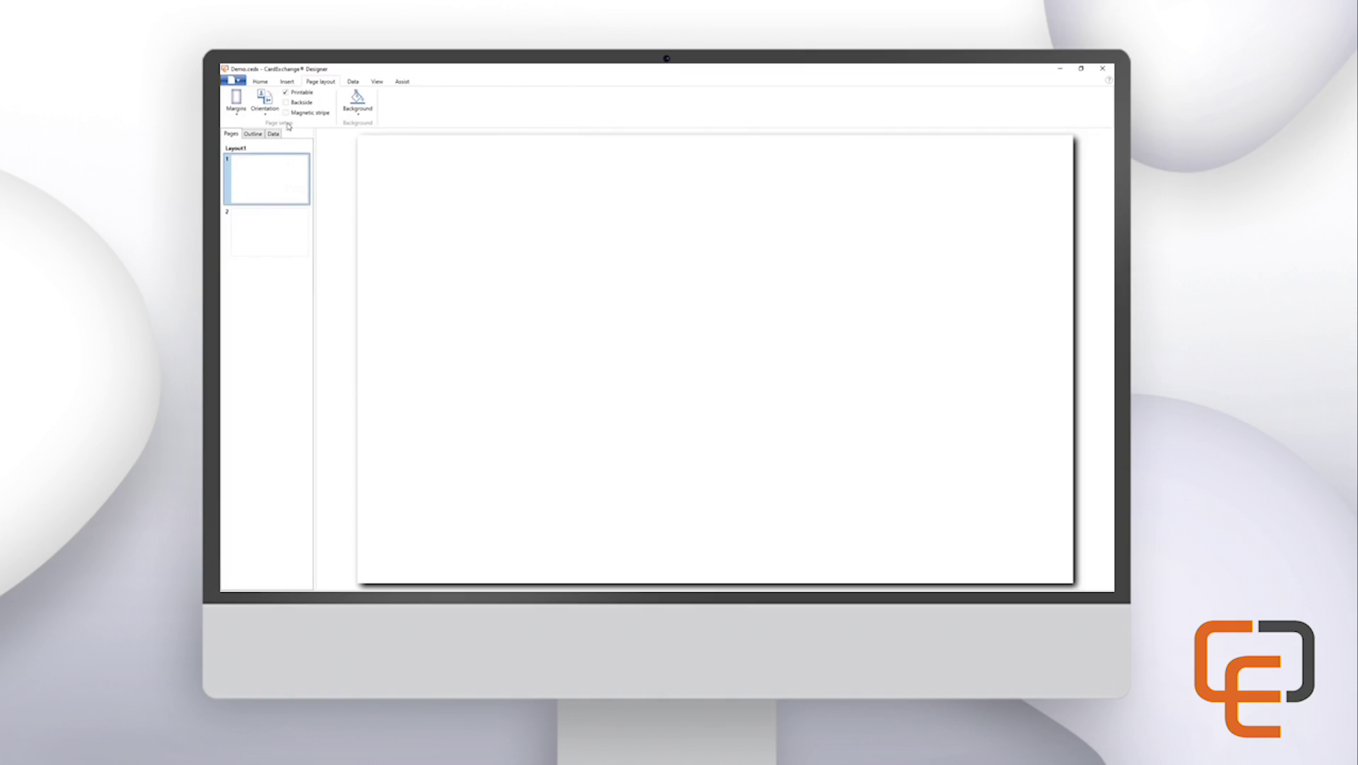
left_click(287, 82)
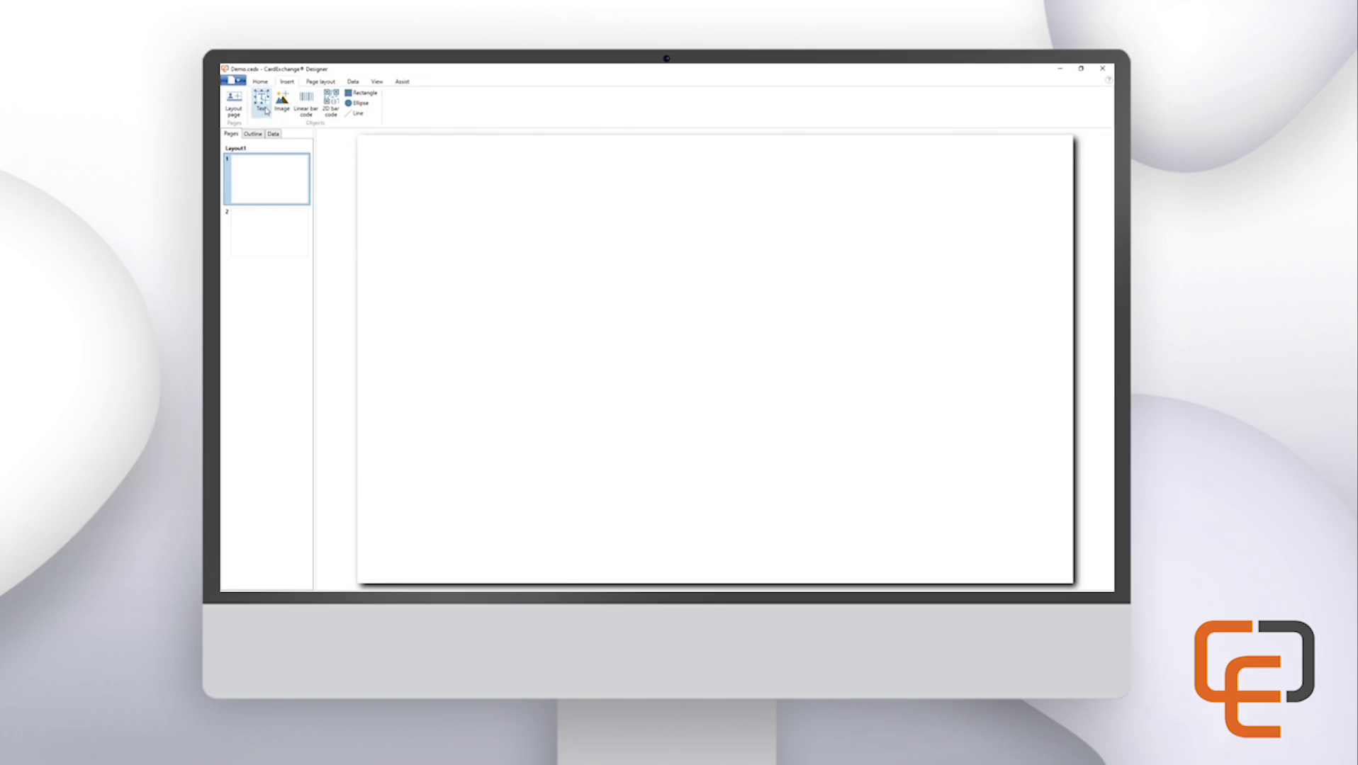
left_click(262, 100)
left_click_drag(373, 437, 1056, 499)
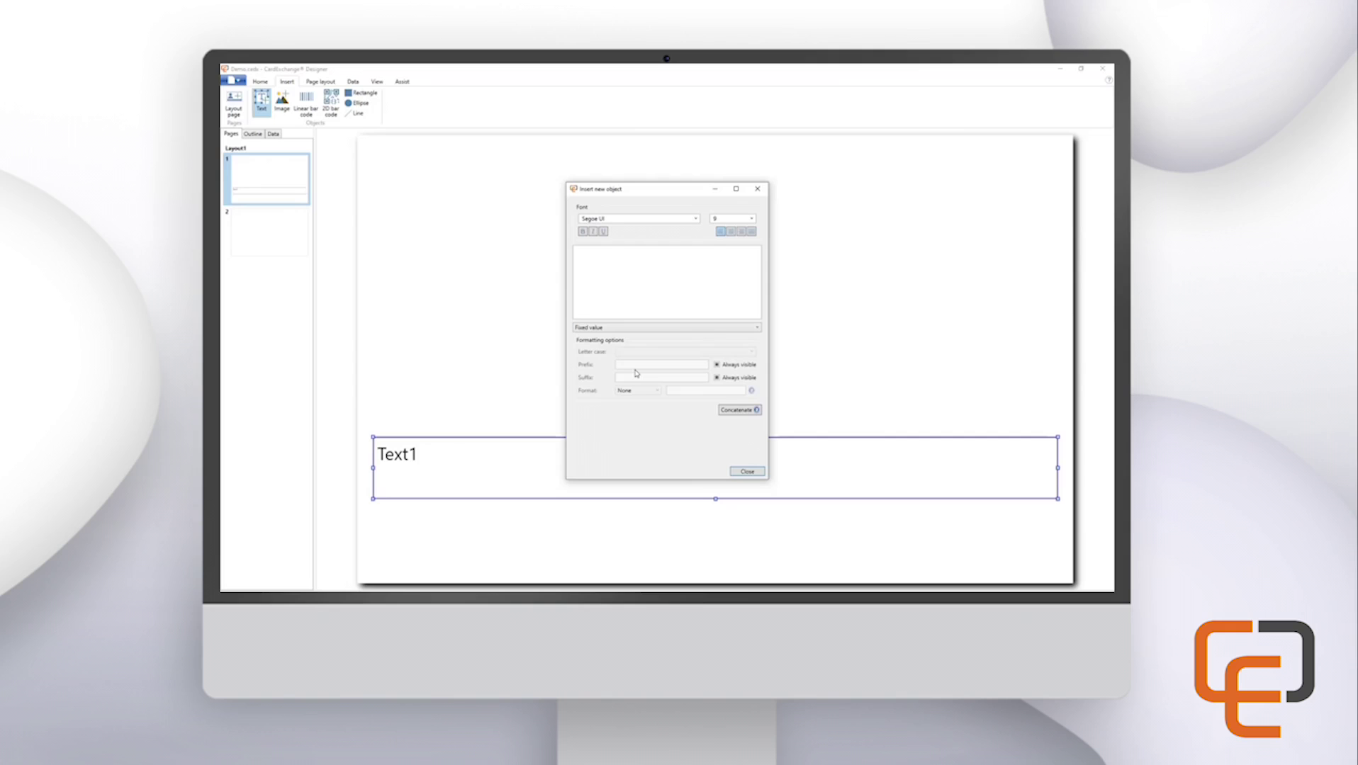
left_click(627, 327)
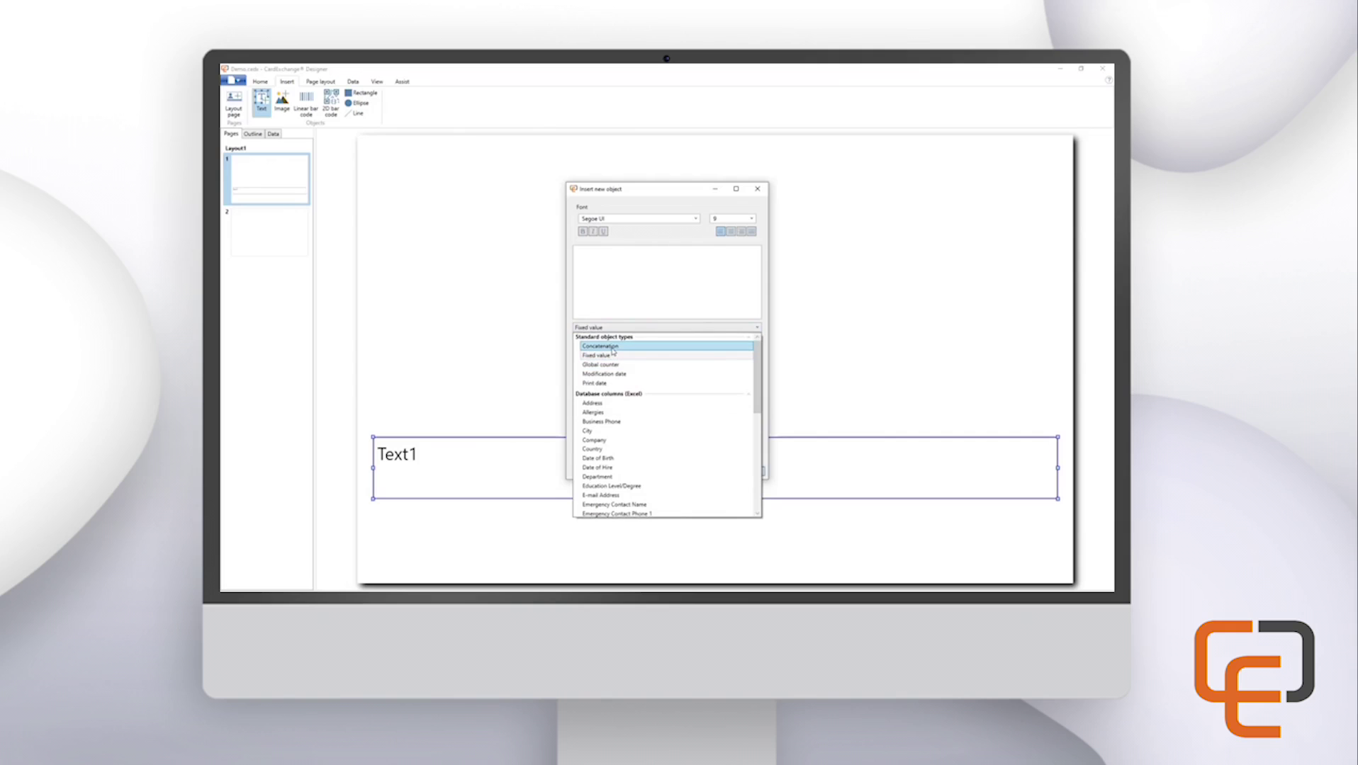
left_click(613, 346)
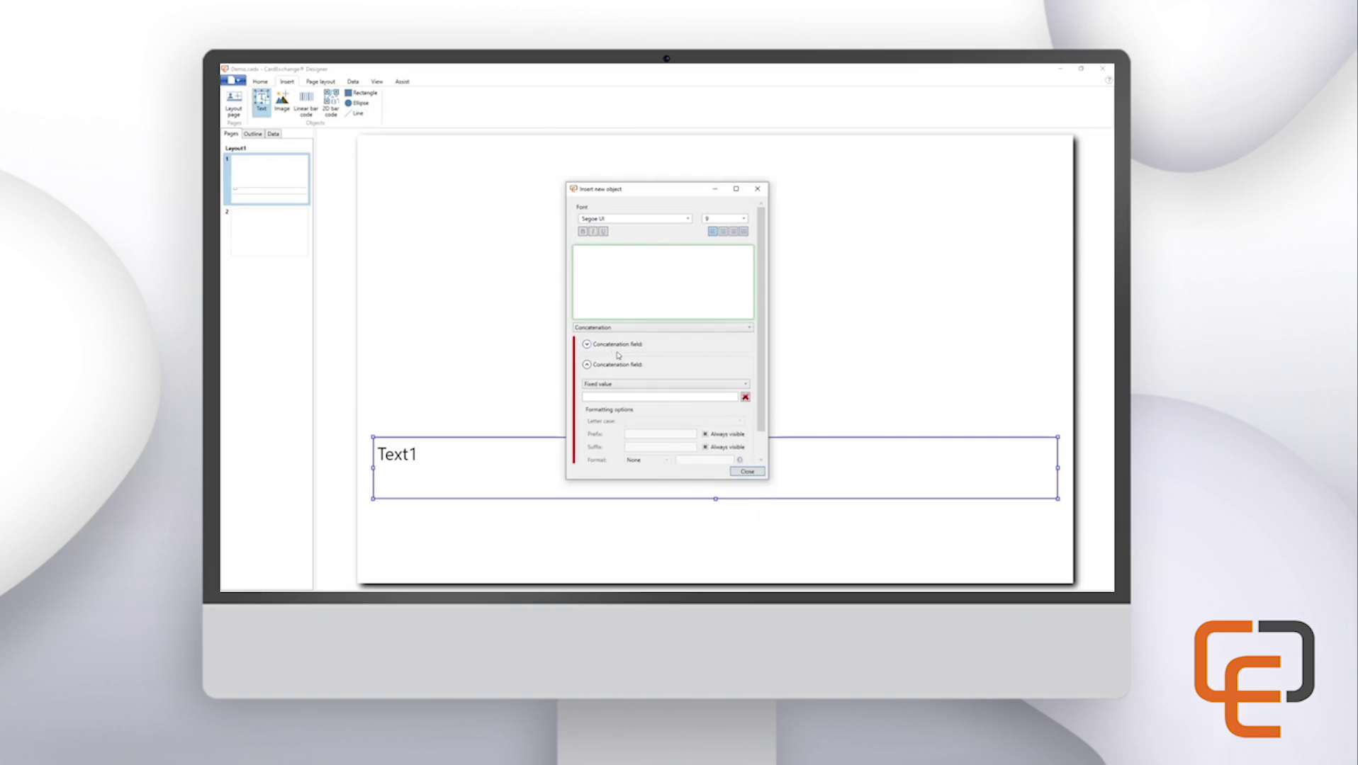
Set the first concatenation field to the First Name database column
left_click(608, 349)
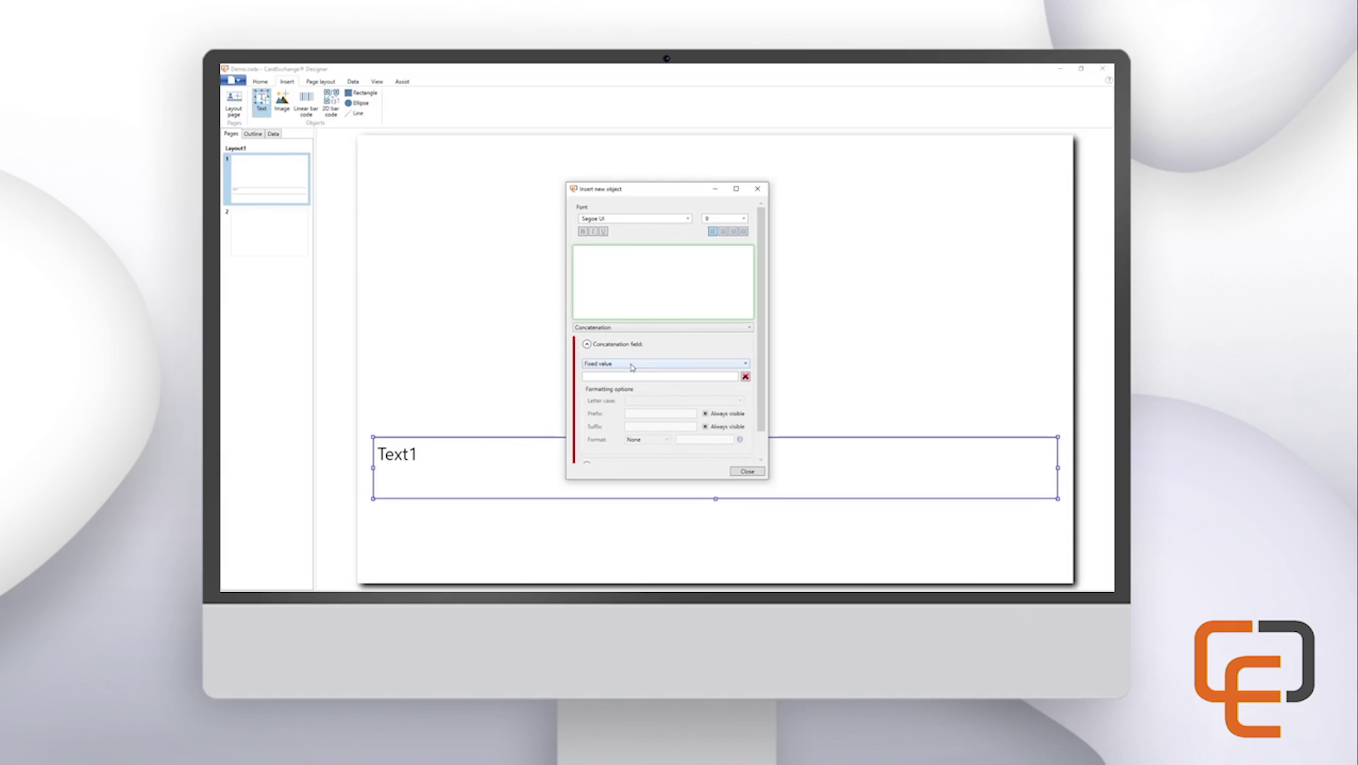
left_click(632, 366)
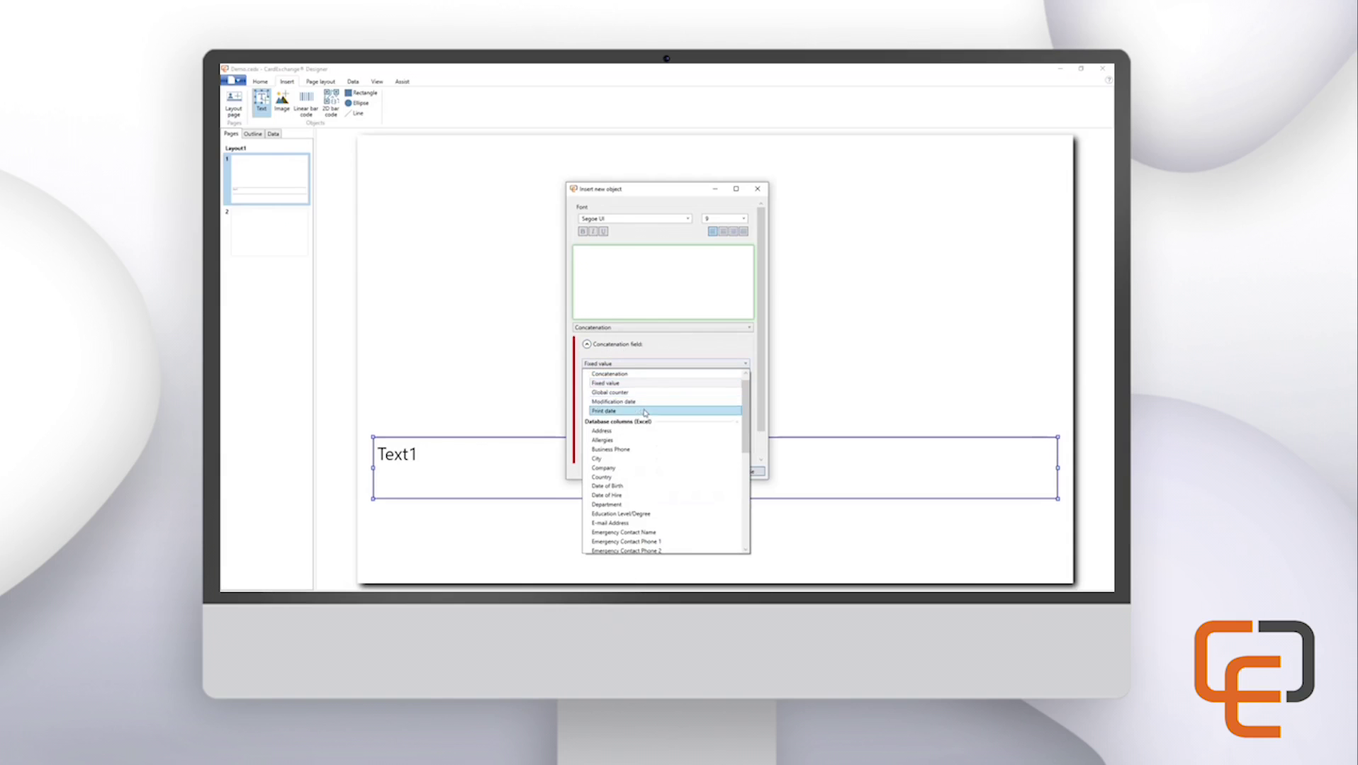
scroll(642, 440, "down", 5)
scroll(645, 446, "down", 2)
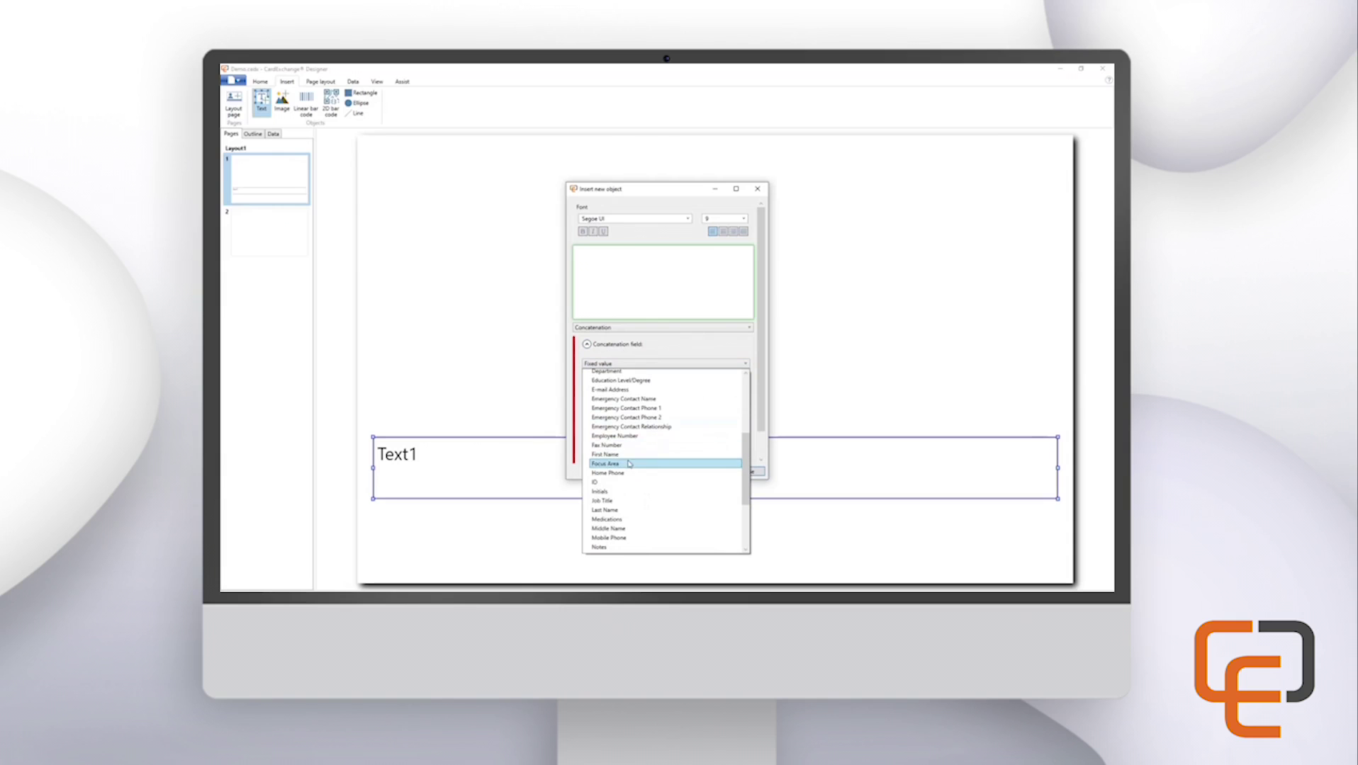
left_click(619, 456)
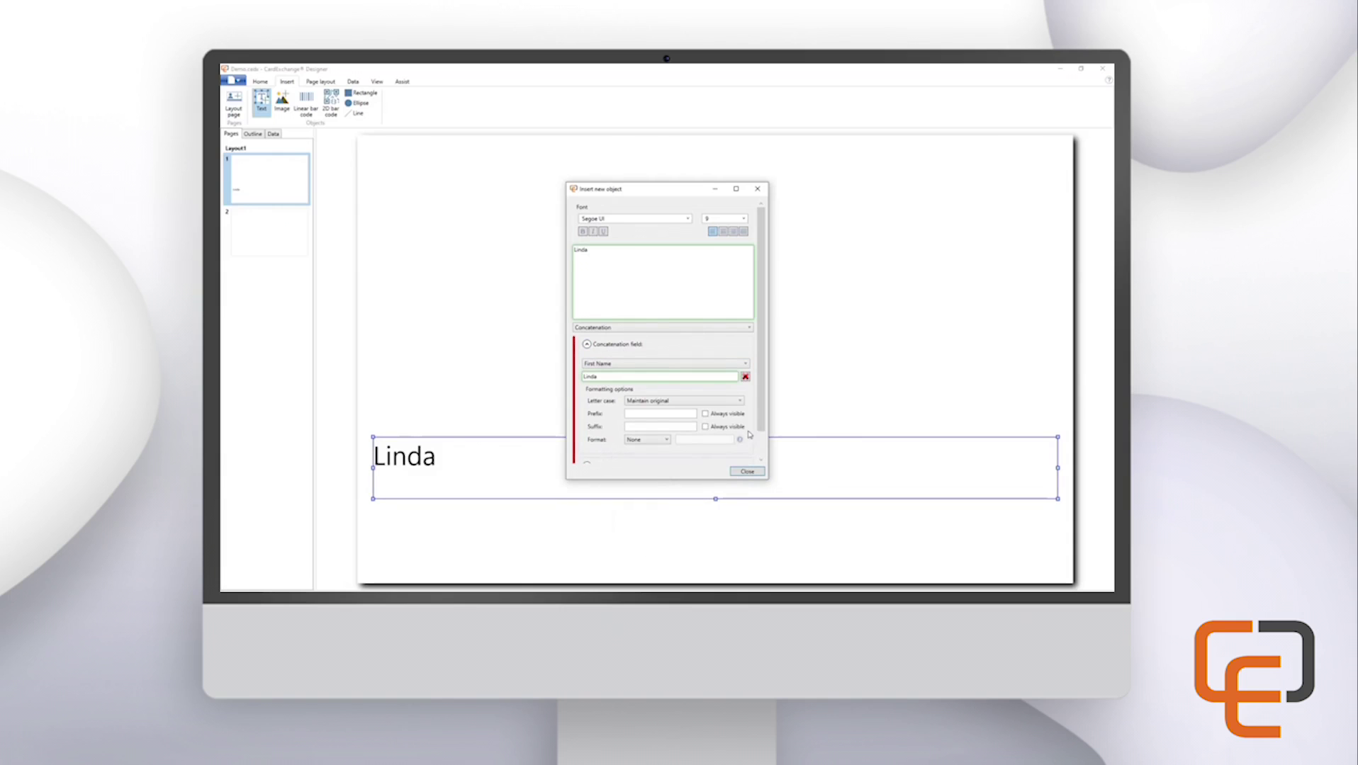
Set the second concatenation field to the Last Name database column and finish inserting the text object
scroll(758, 425, "down", 2)
left_click(609, 444)
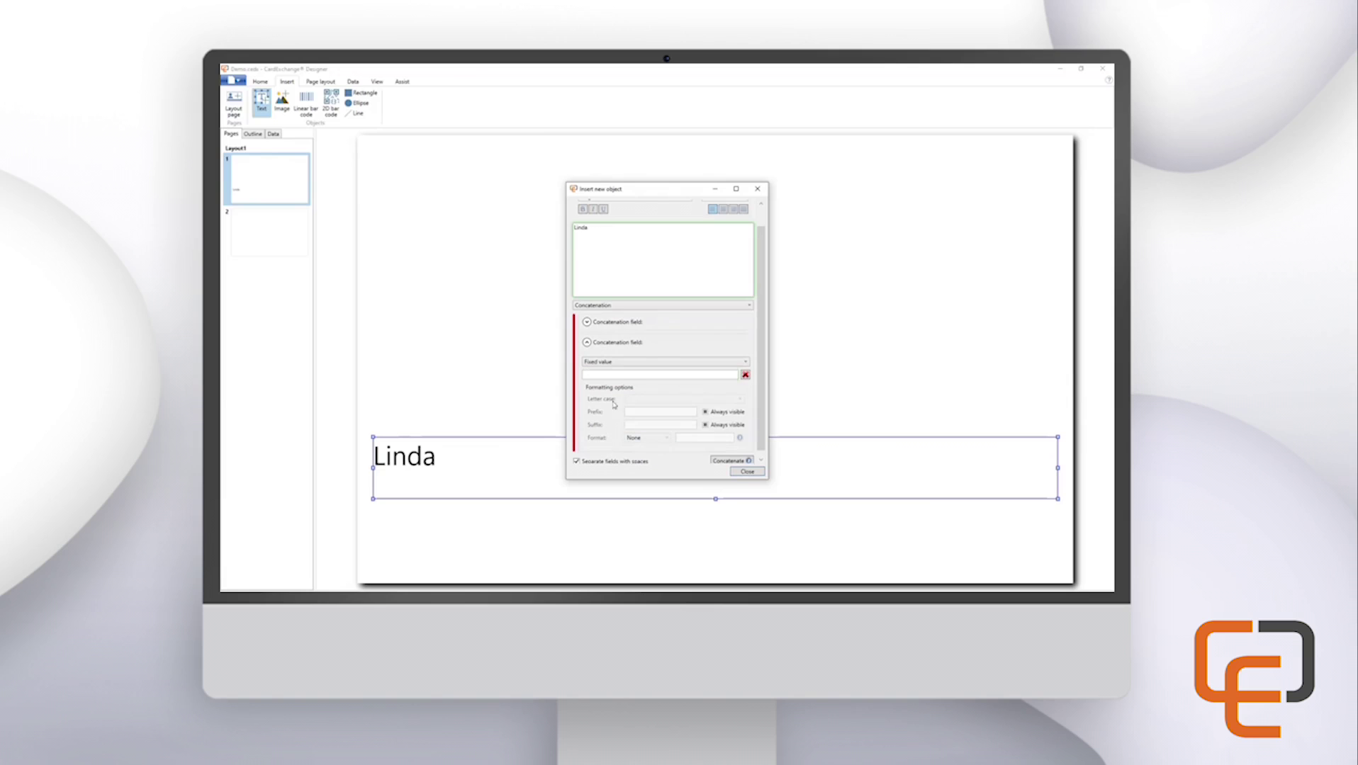
left_click(617, 363)
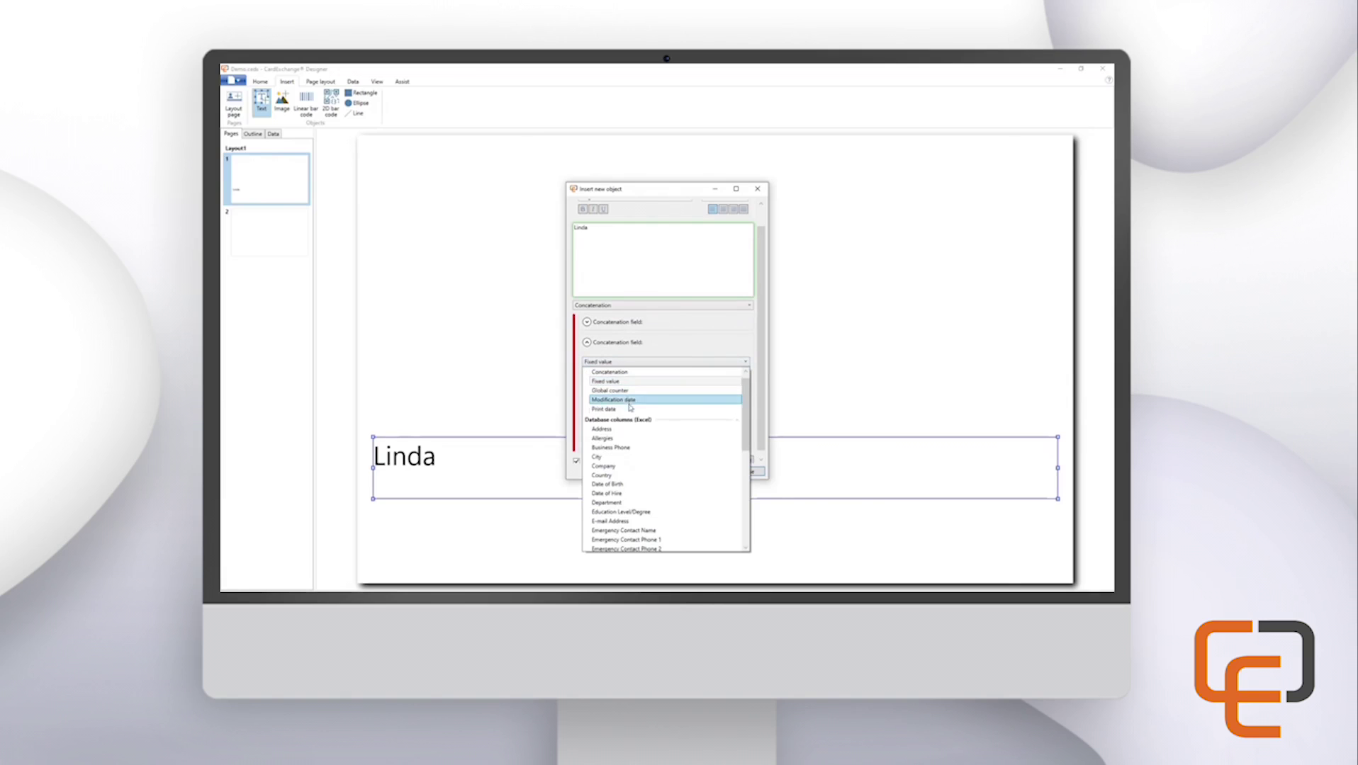
scroll(629, 460, "down", 2)
scroll(629, 467, "down", 3)
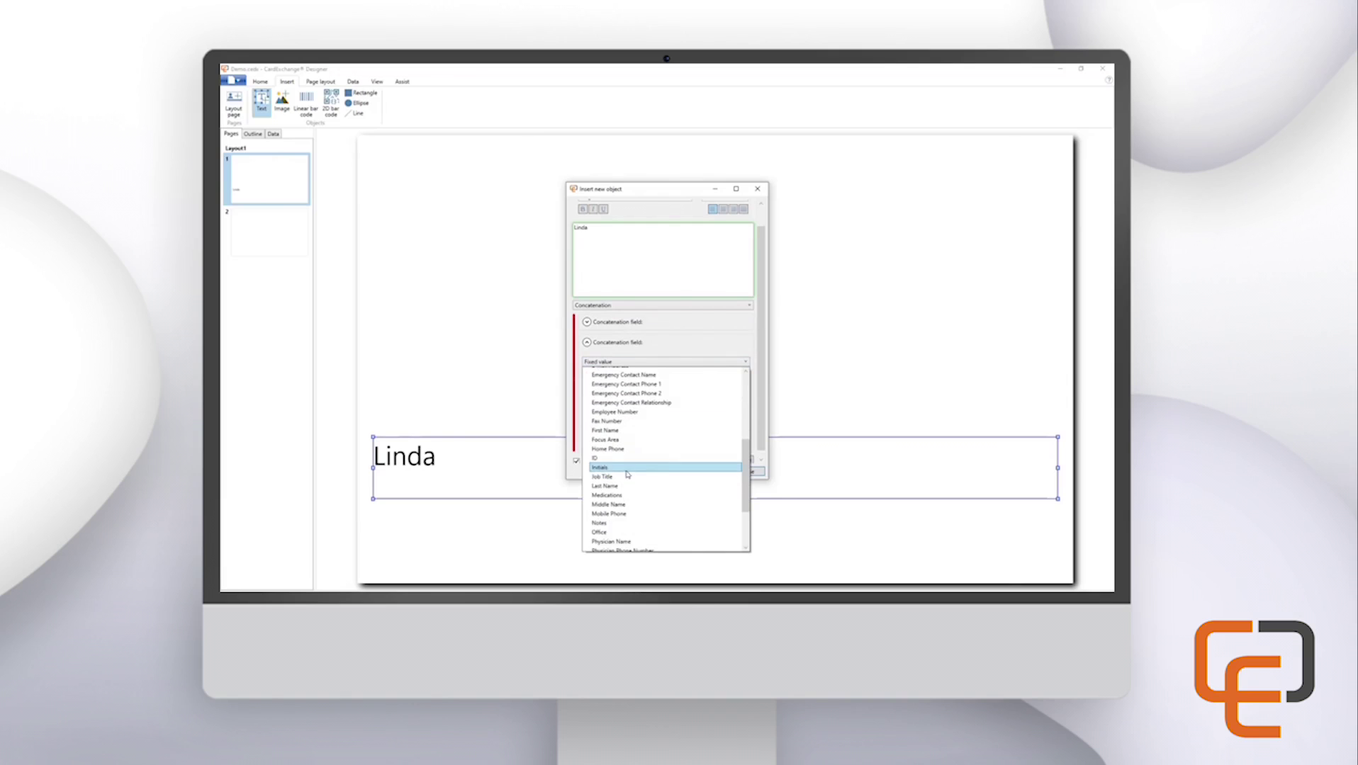
left_click(625, 488)
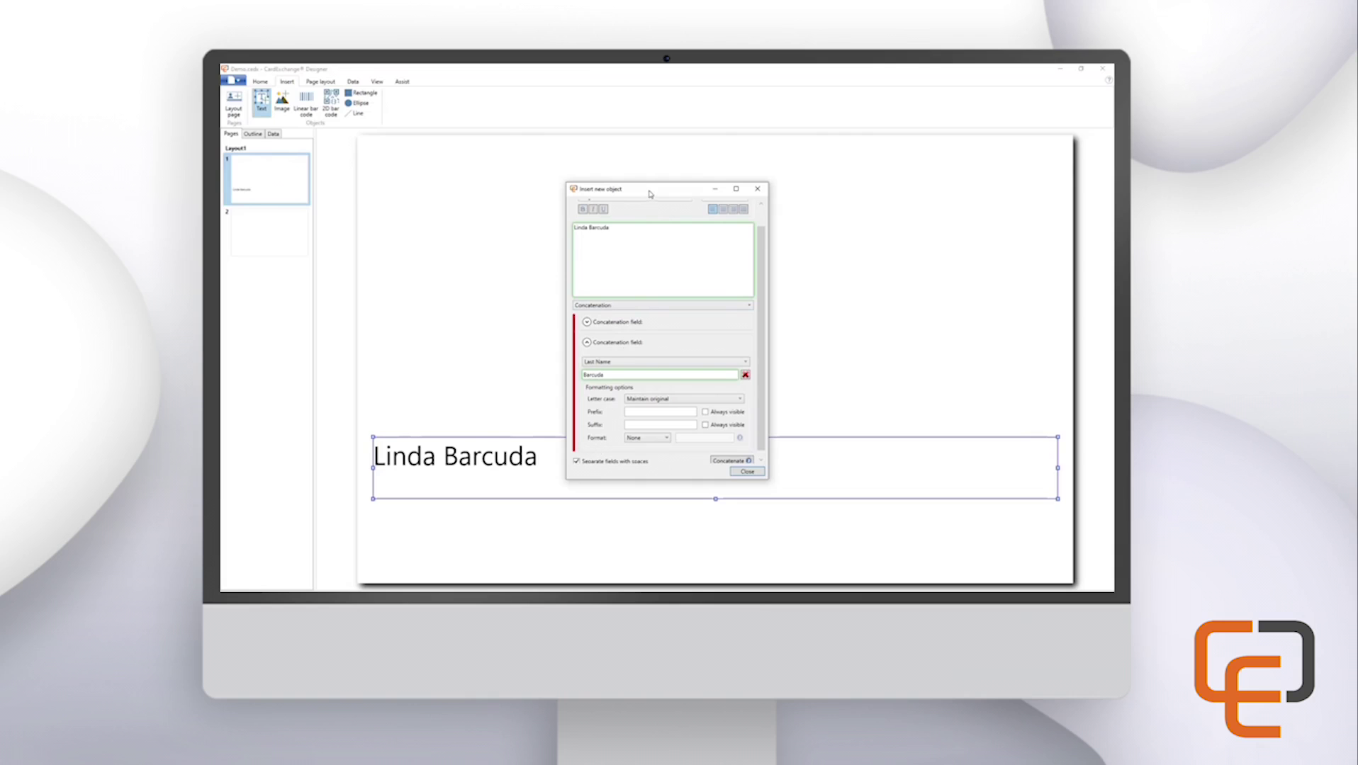
left_click_drag(646, 193, 899, 156)
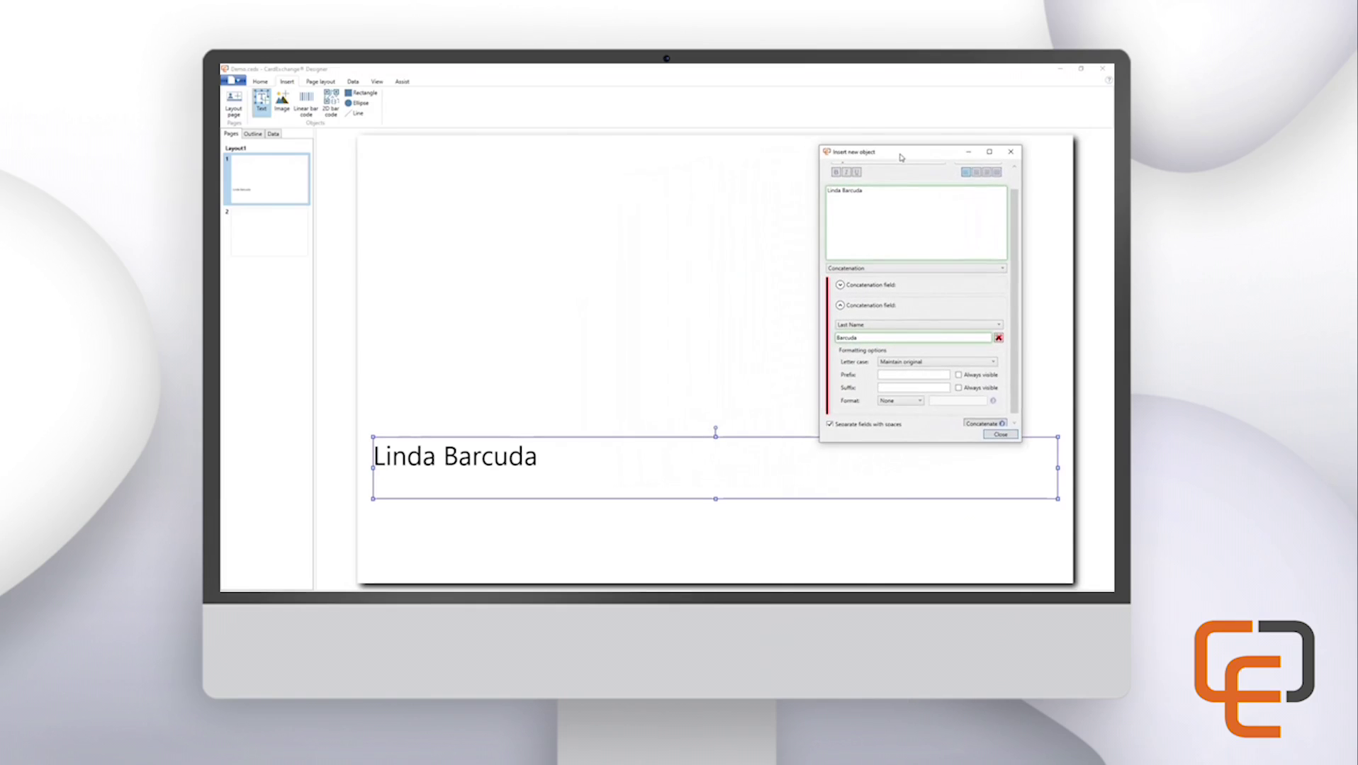
left_click(1011, 152)
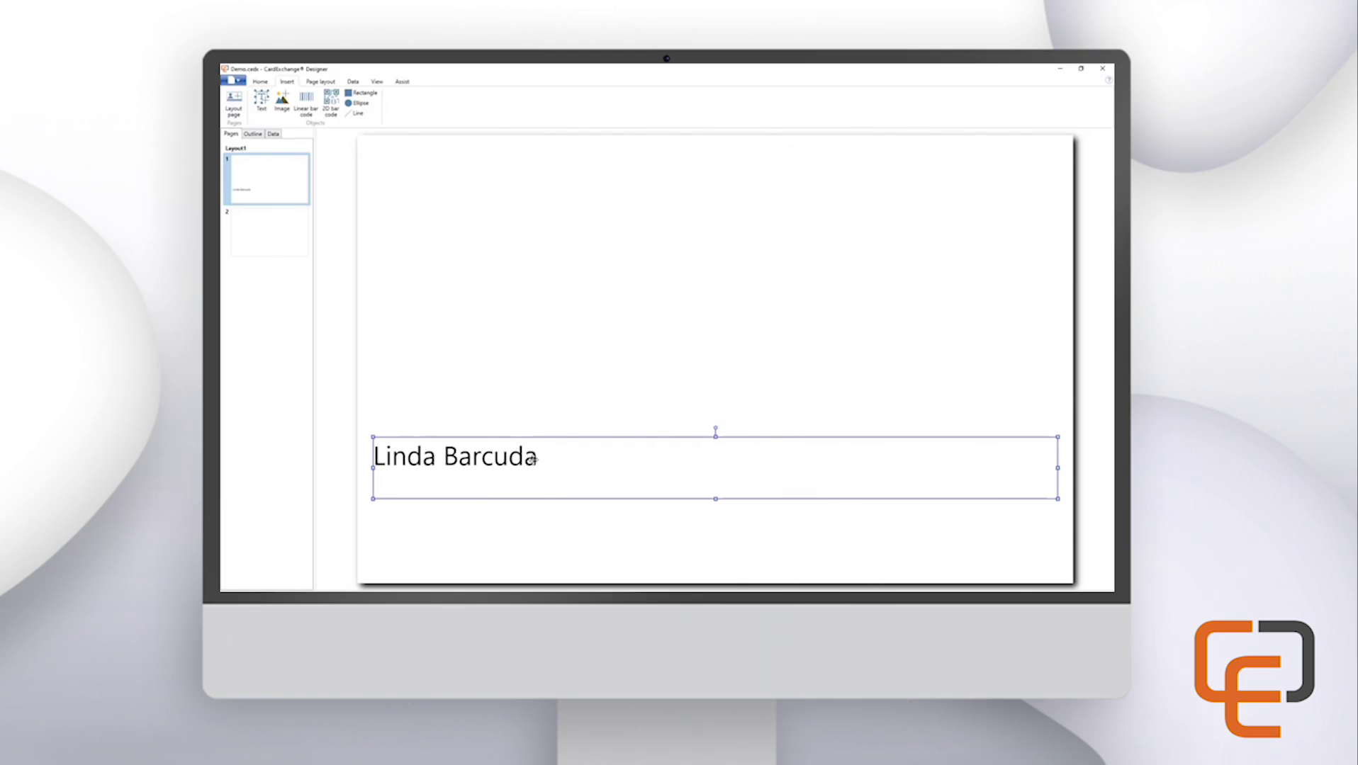
Set the name text's font to Segoe UI Semibold at size 12 in its properties
double_click(573, 462)
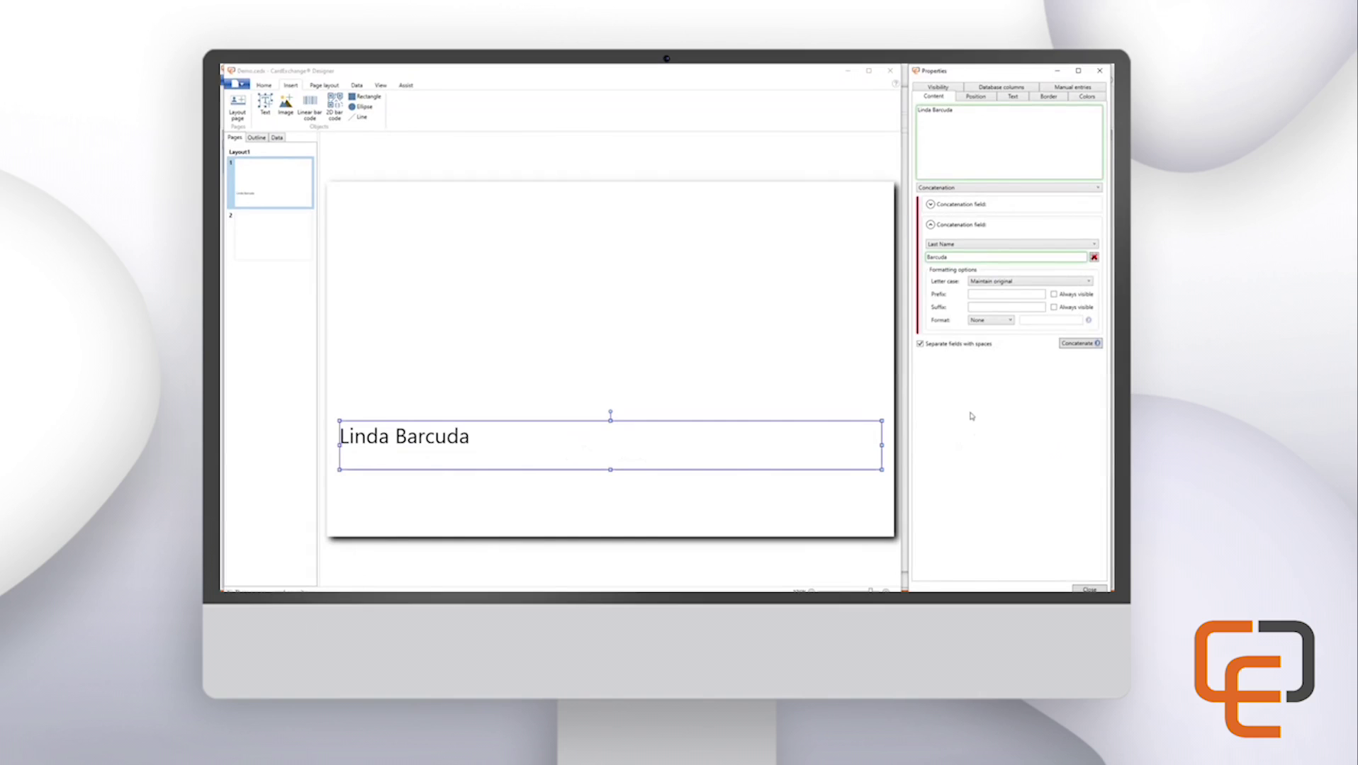
left_click(1013, 97)
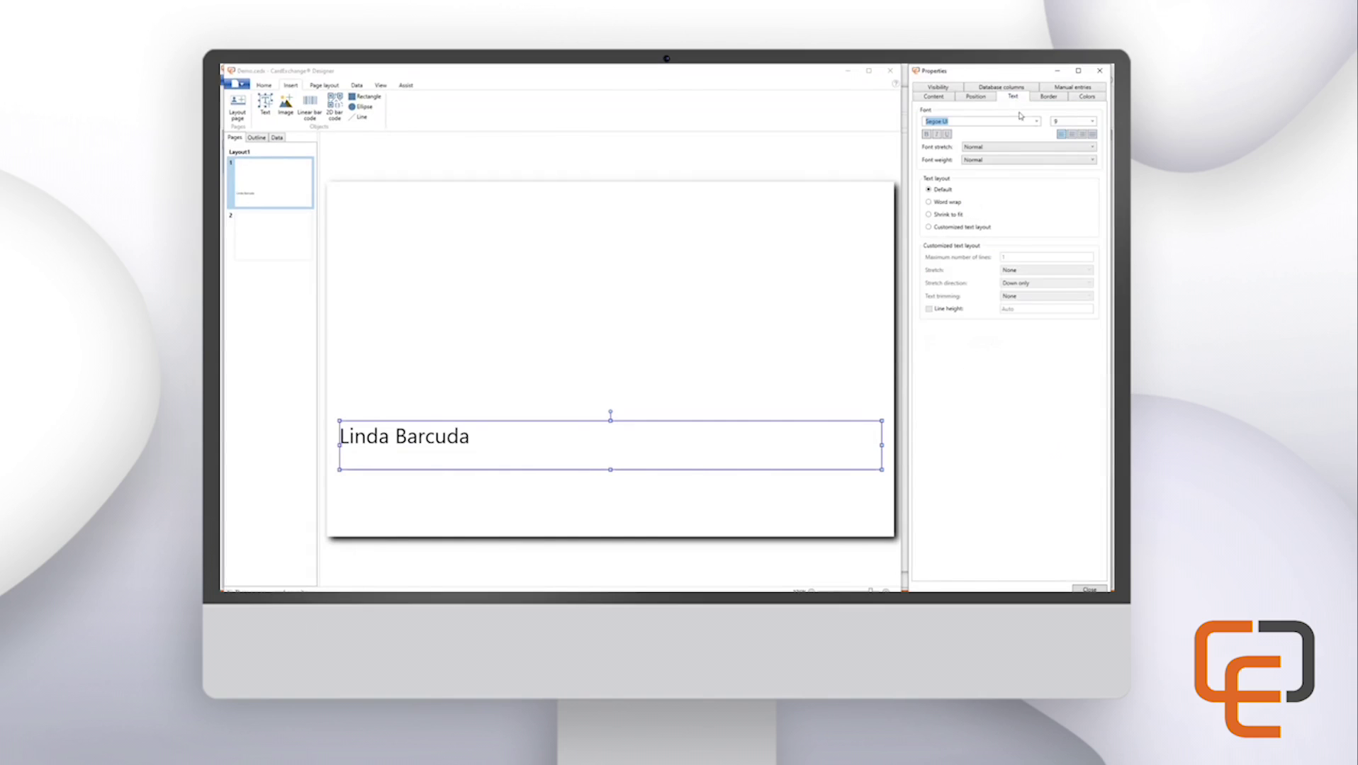
left_click(1037, 121)
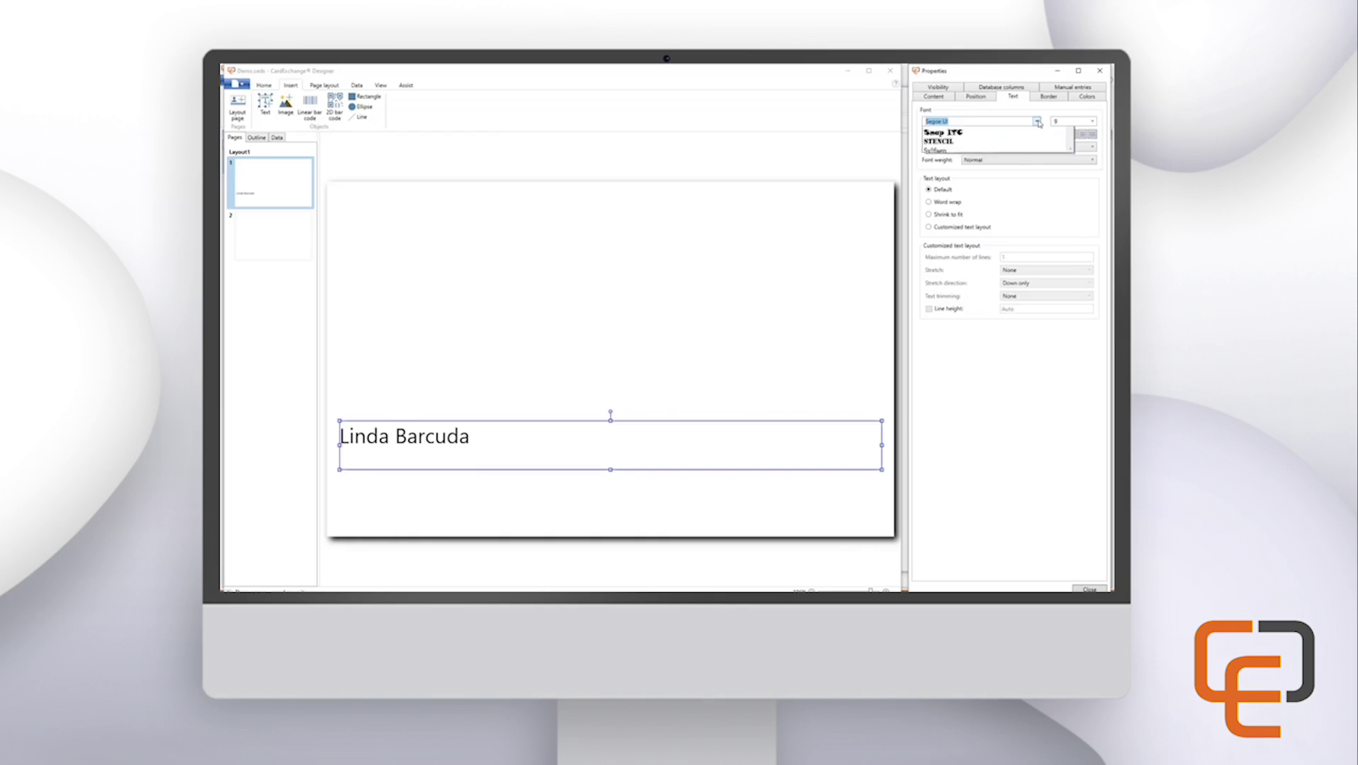
left_click(988, 183)
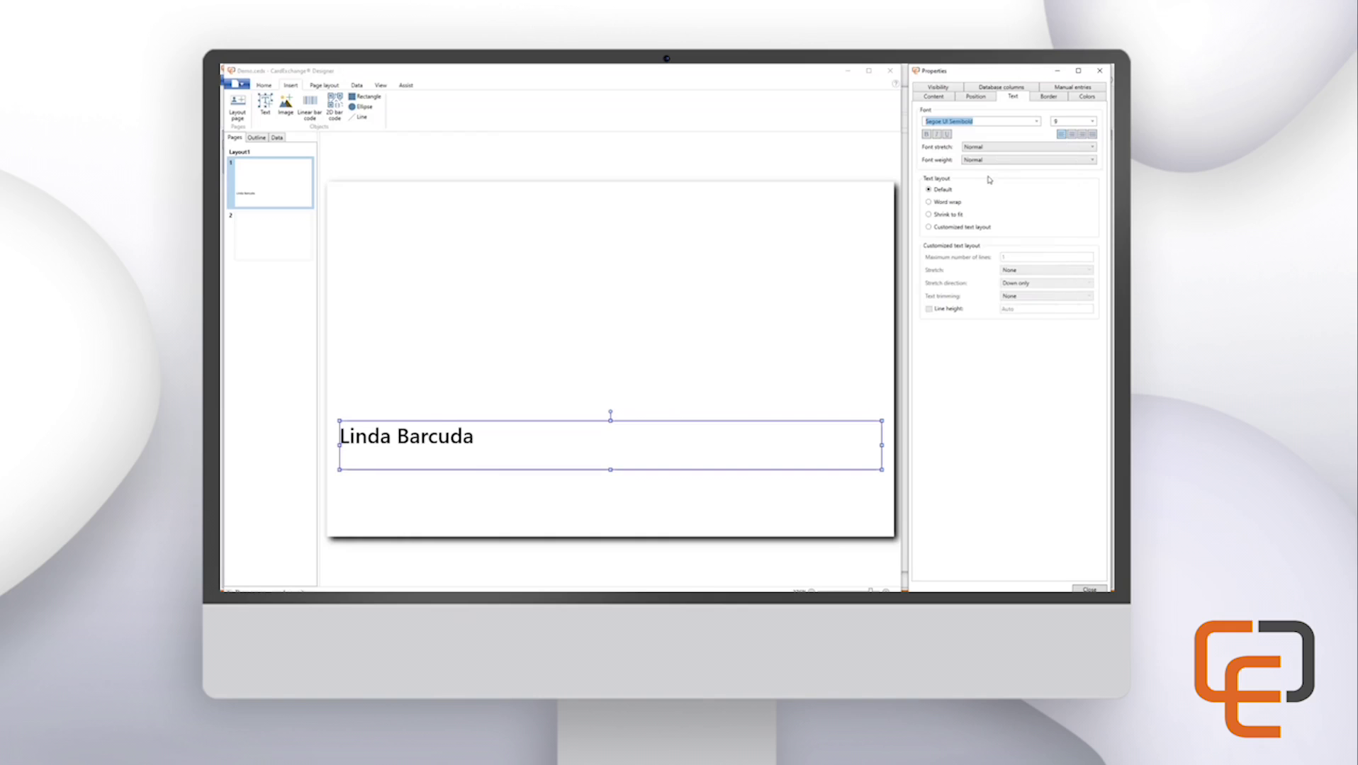
left_click(1092, 122)
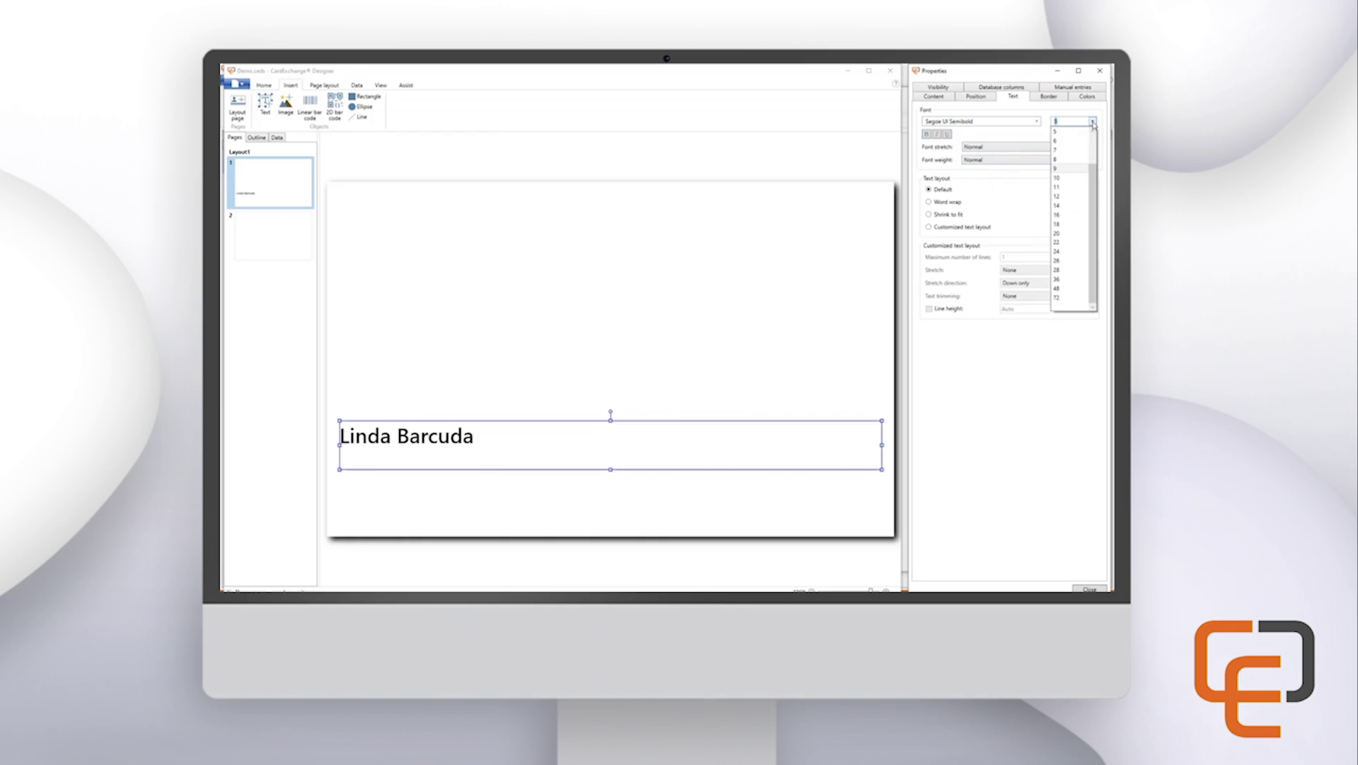
left_click(1070, 198)
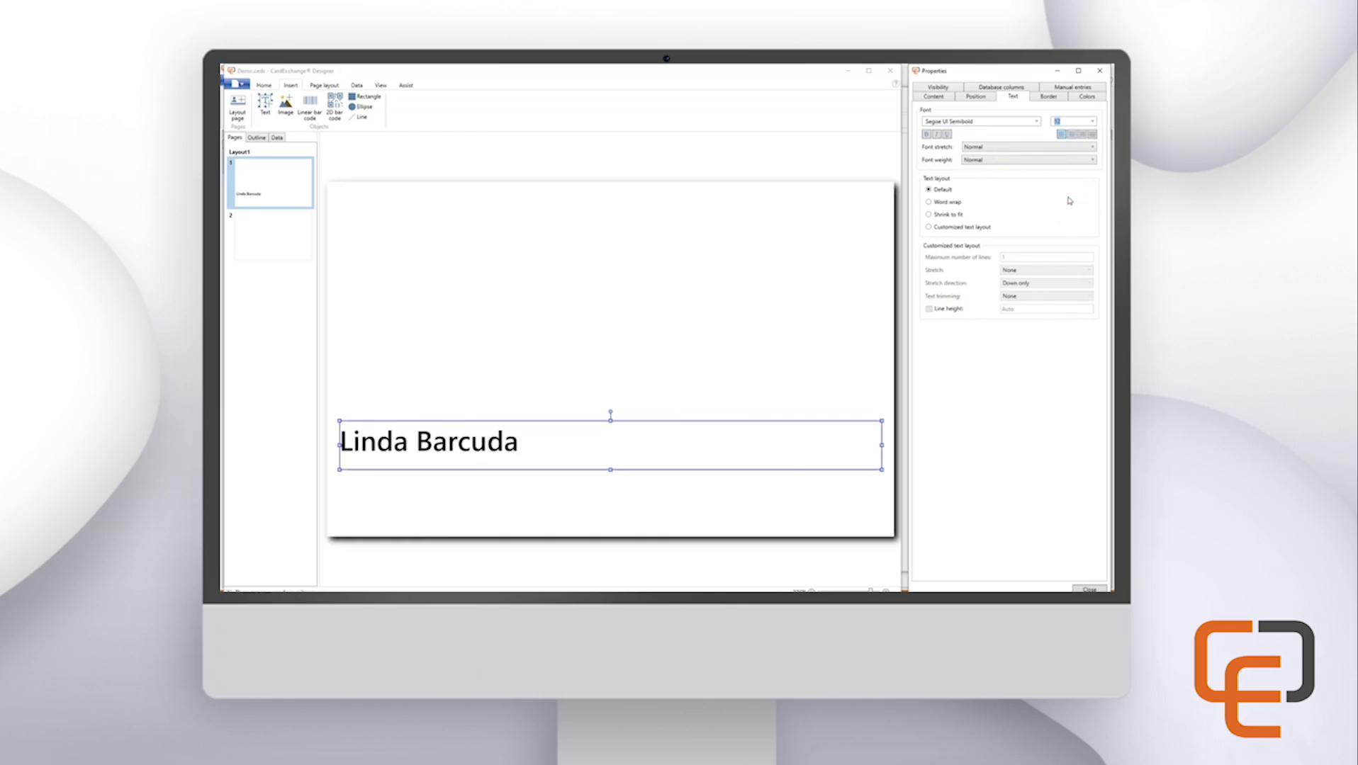
Make the name text bold, italic and centred, with the Shrink to fit text layout
left_click(927, 135)
left_click(936, 135)
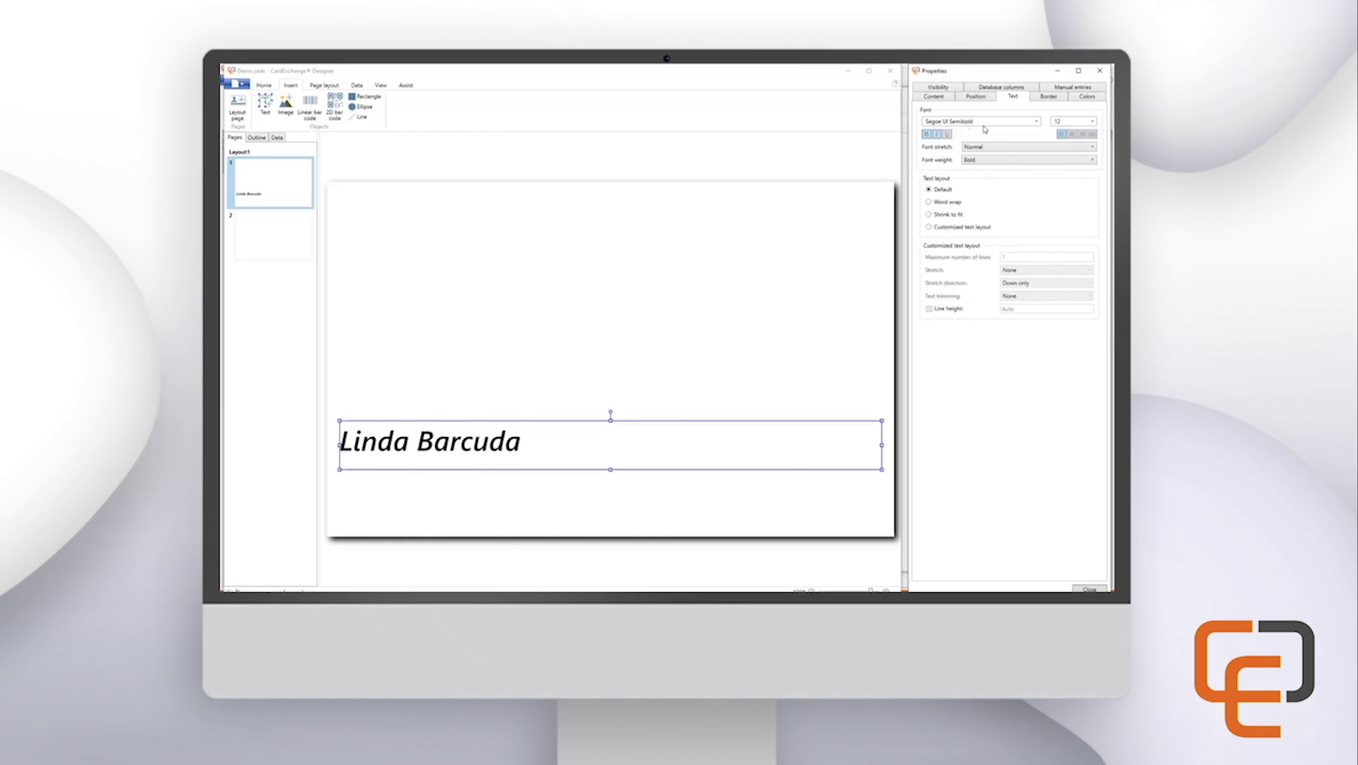
left_click(1071, 135)
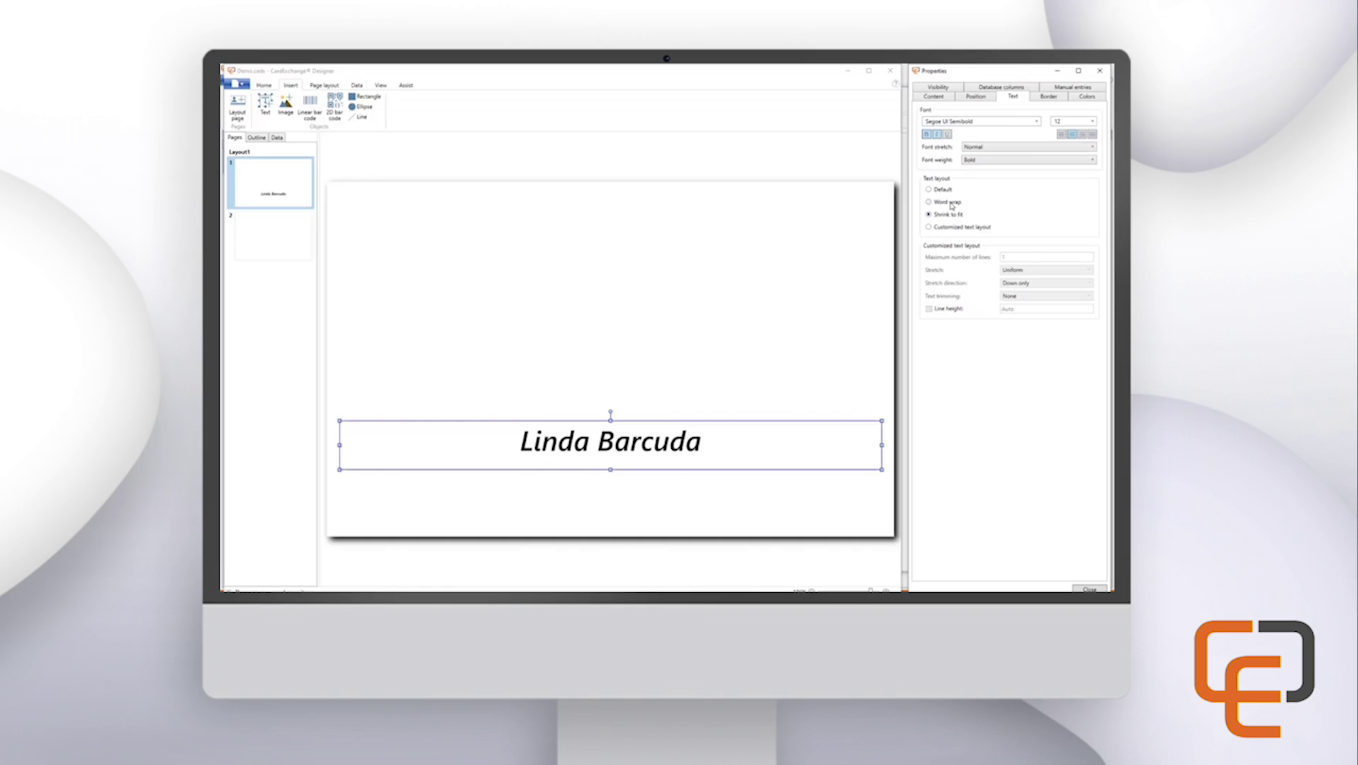
left_click(951, 204)
left_click(951, 216)
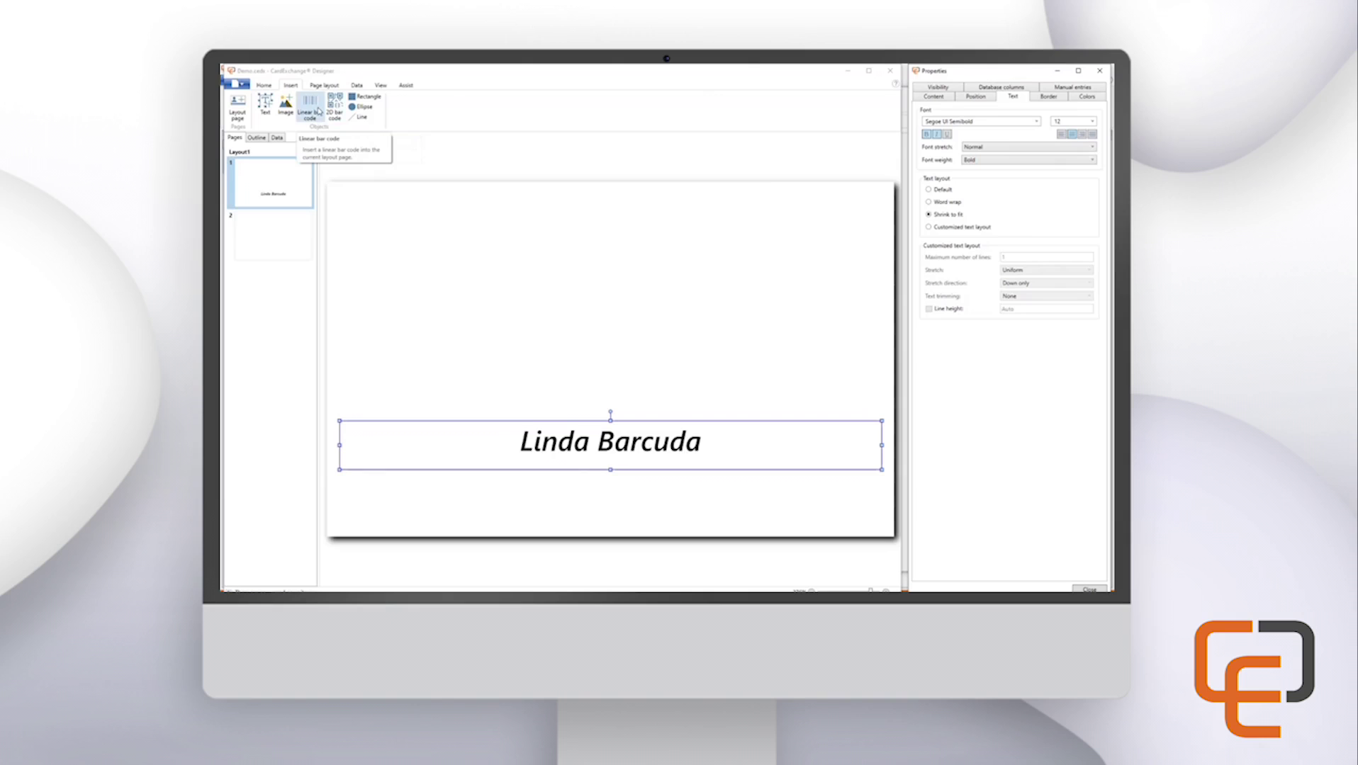
Insert a linear bar code spanning the card's width above the name text, using the Code 39 symbology
left_click(319, 111)
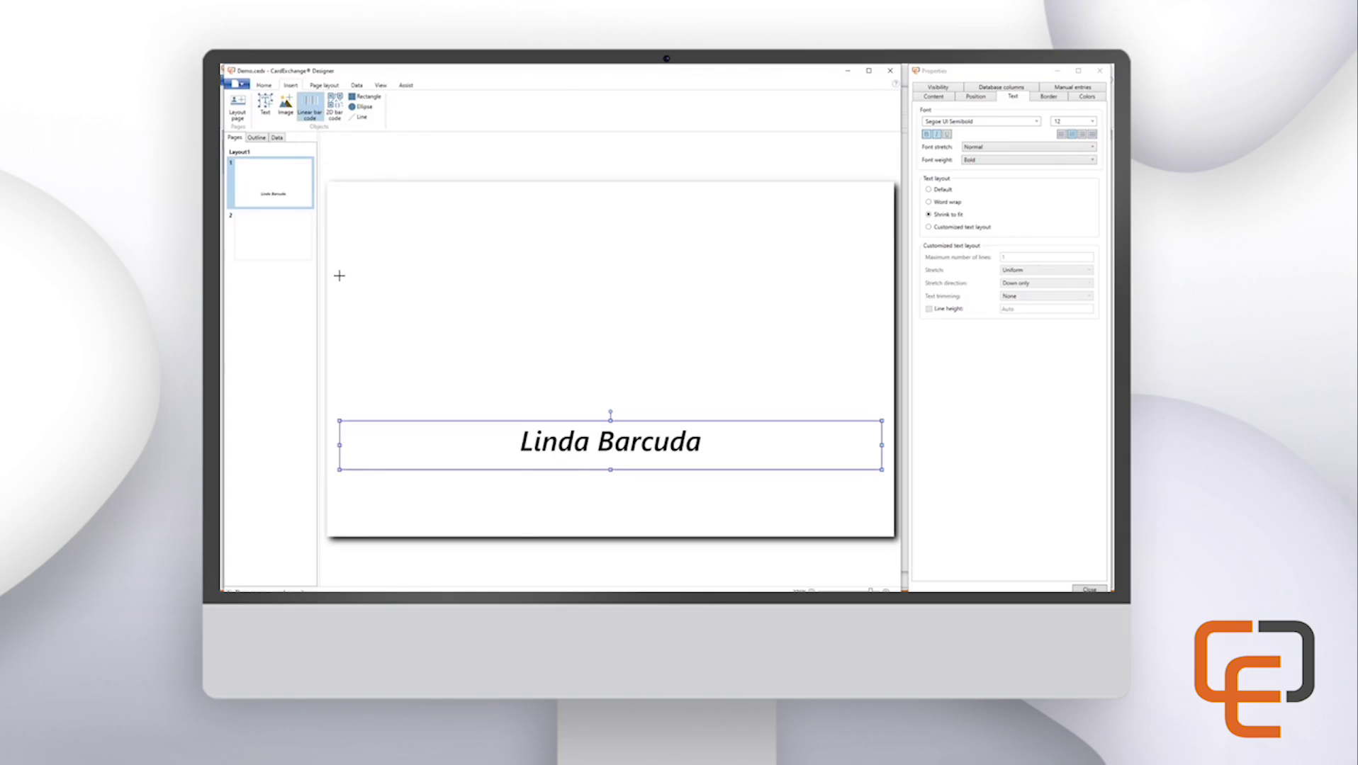
left_click_drag(333, 282, 884, 394)
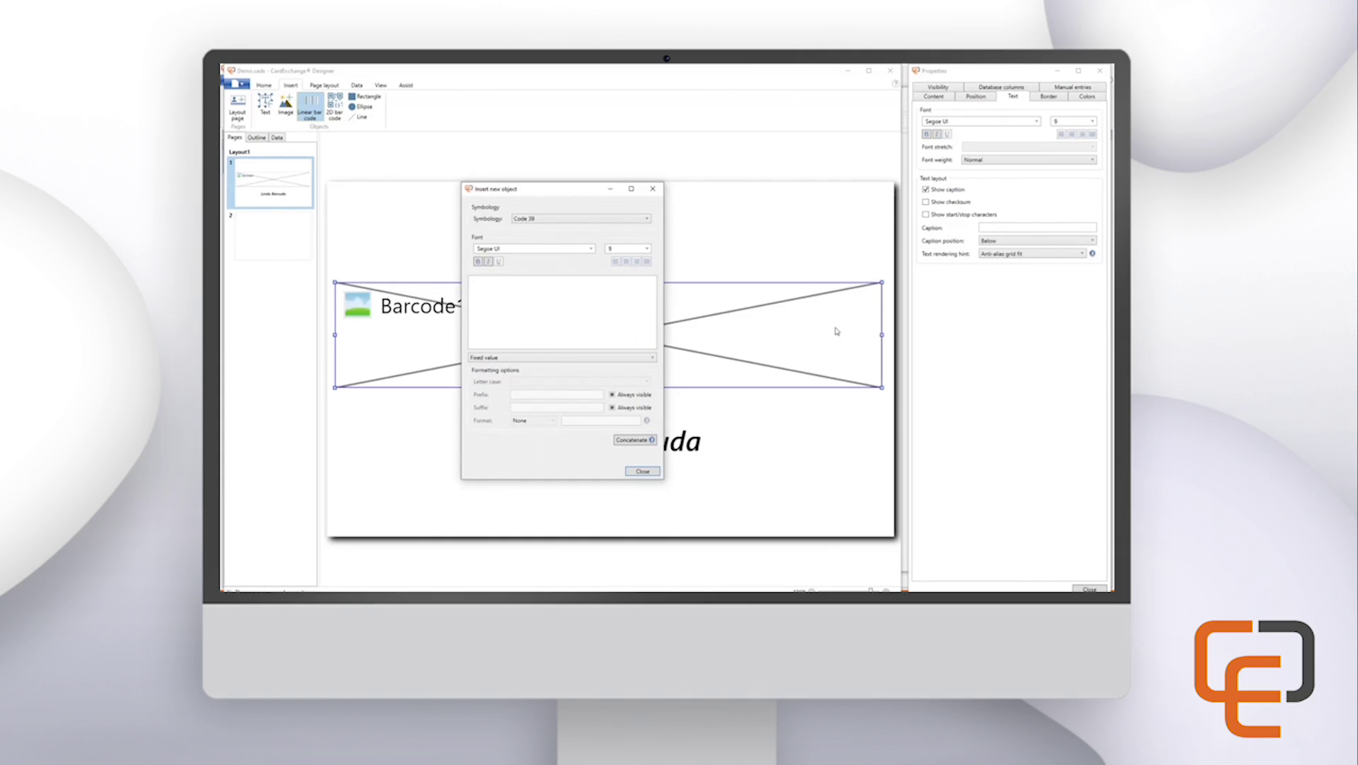
left_click(585, 219)
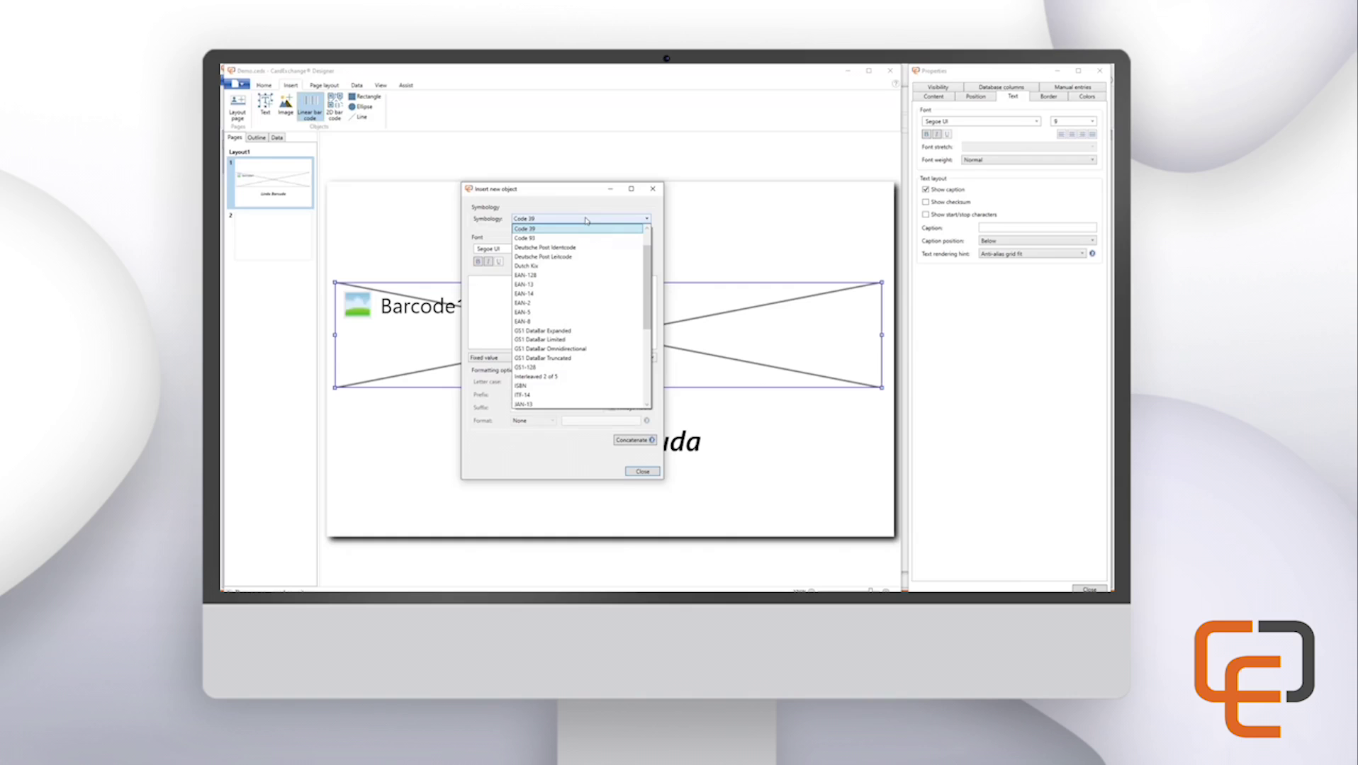
left_click(533, 229)
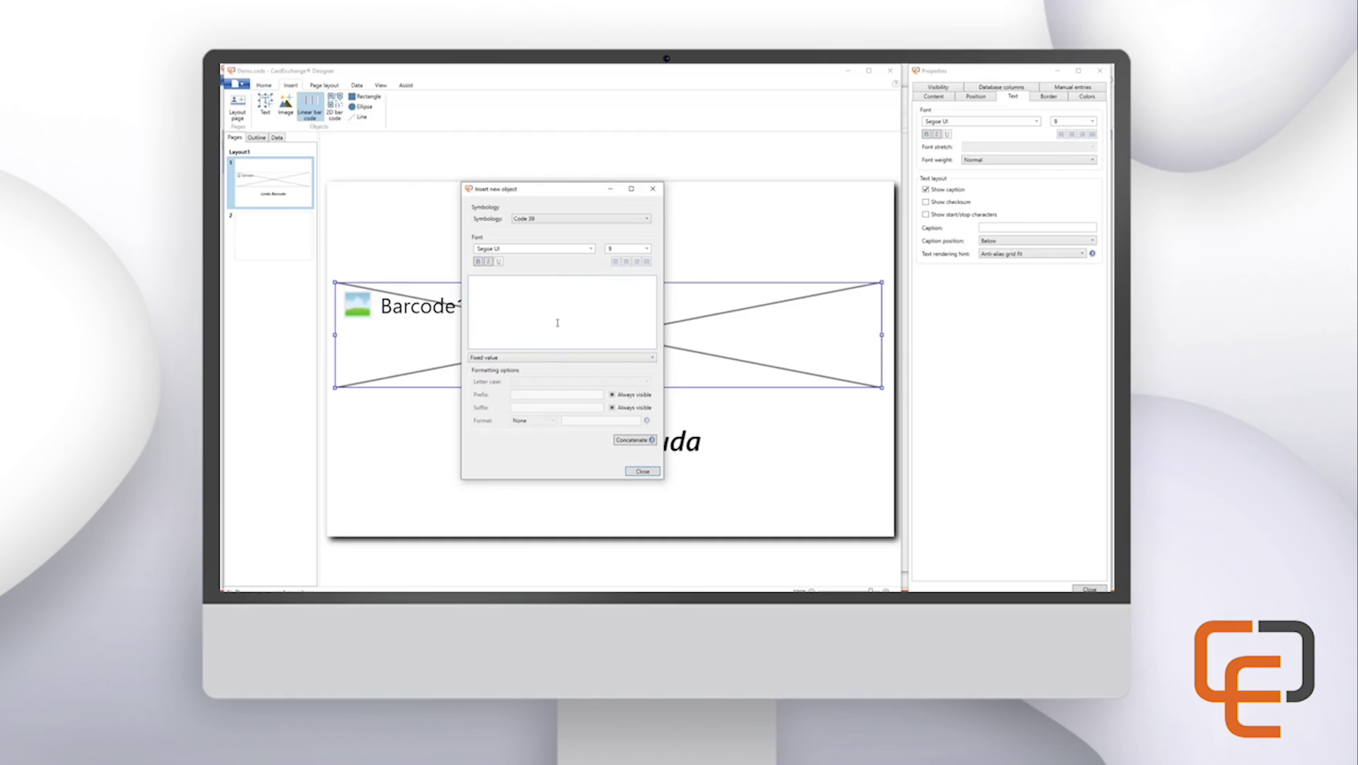
Link the bar code's value to the Employee Number database column and finish inserting it
left_click(545, 359)
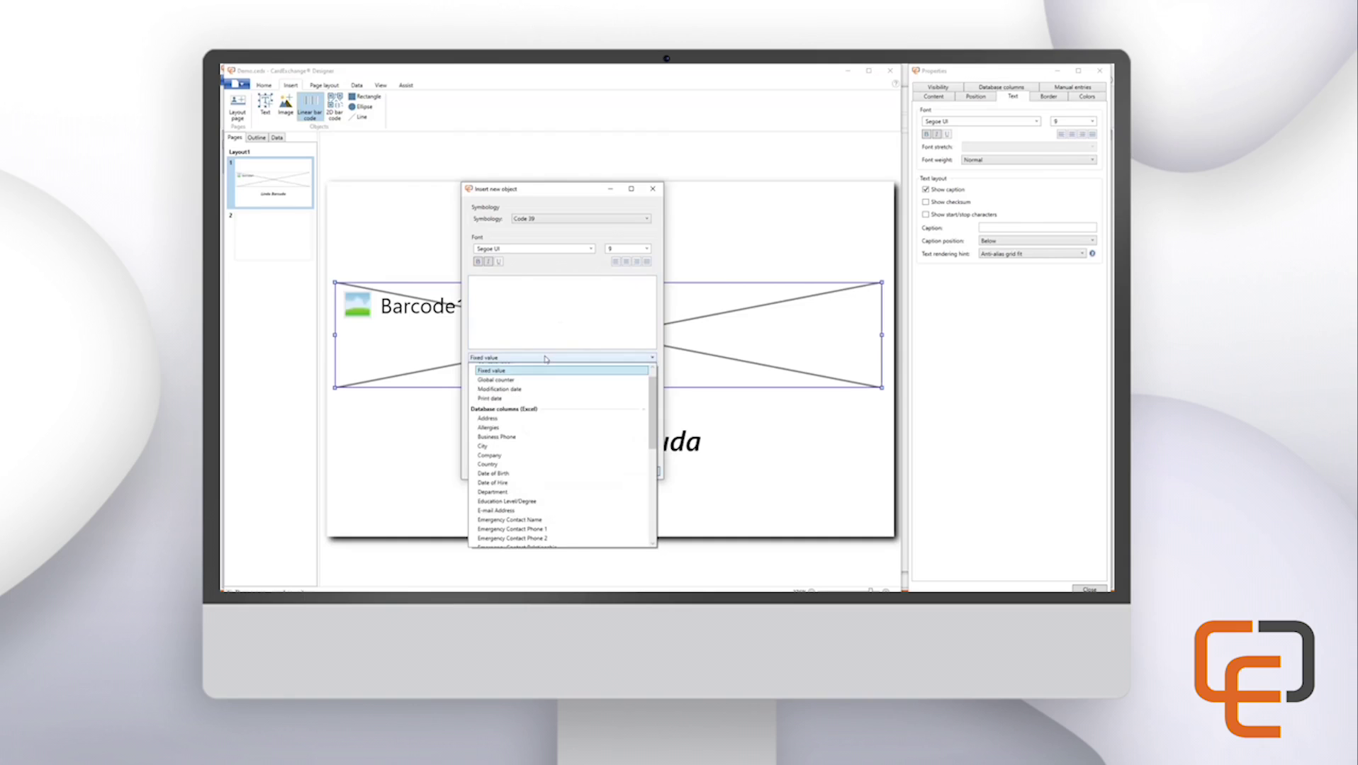
scroll(541, 468, "down", 3)
scroll(541, 473, "down", 2)
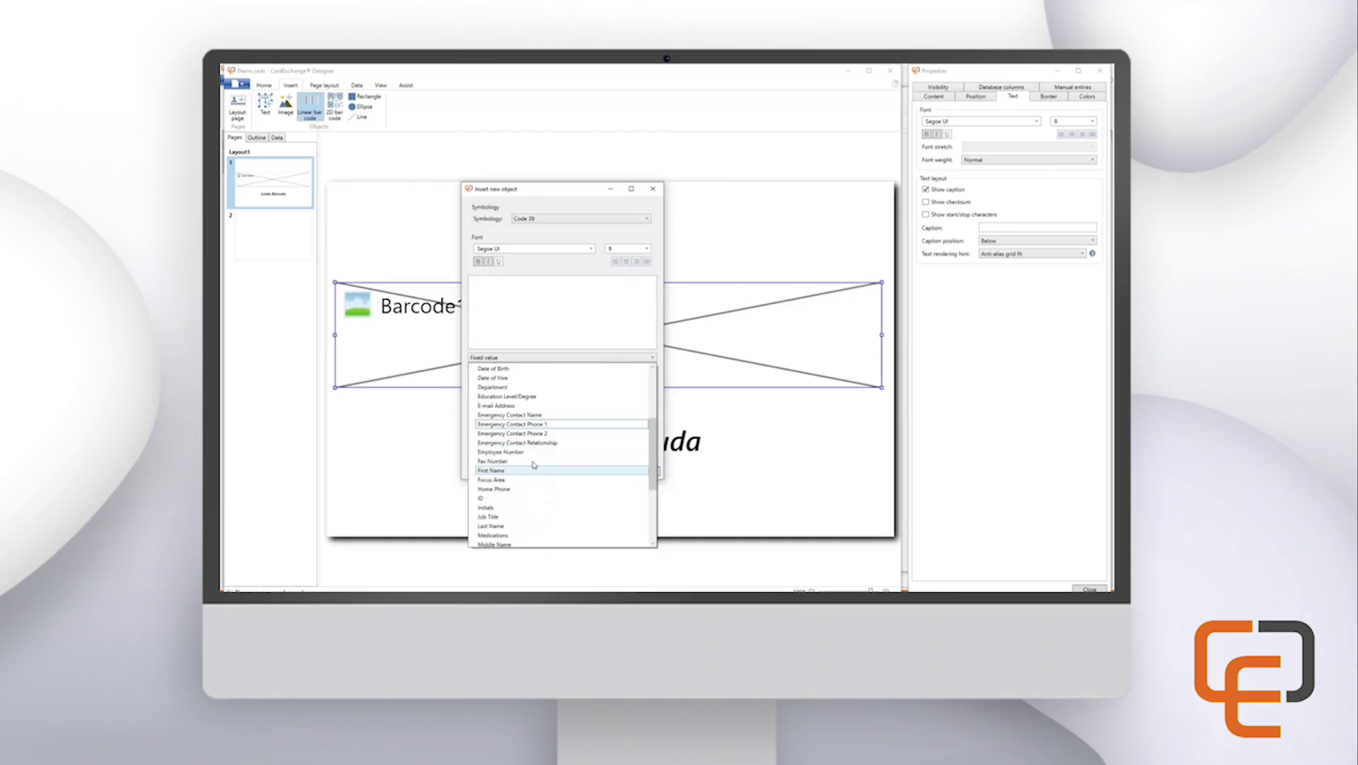
left_click(524, 454)
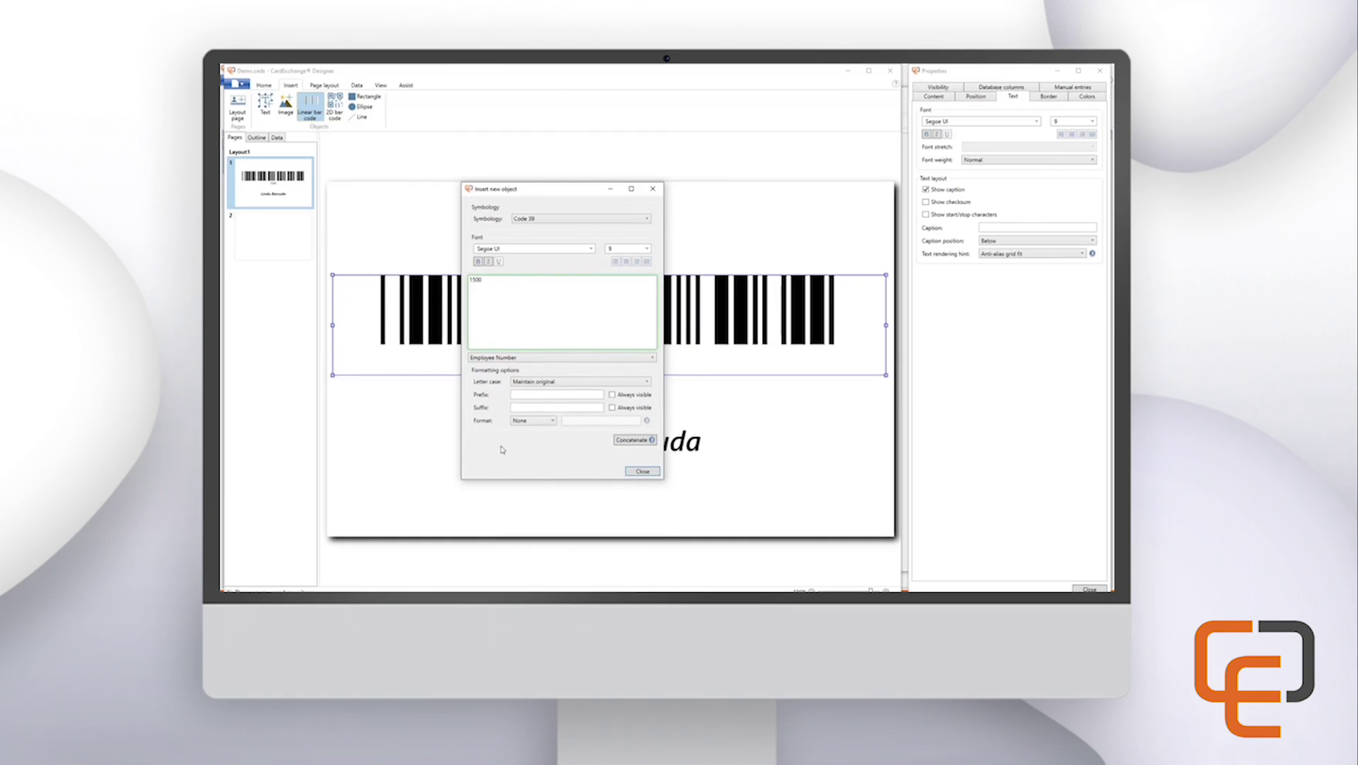
left_click(642, 472)
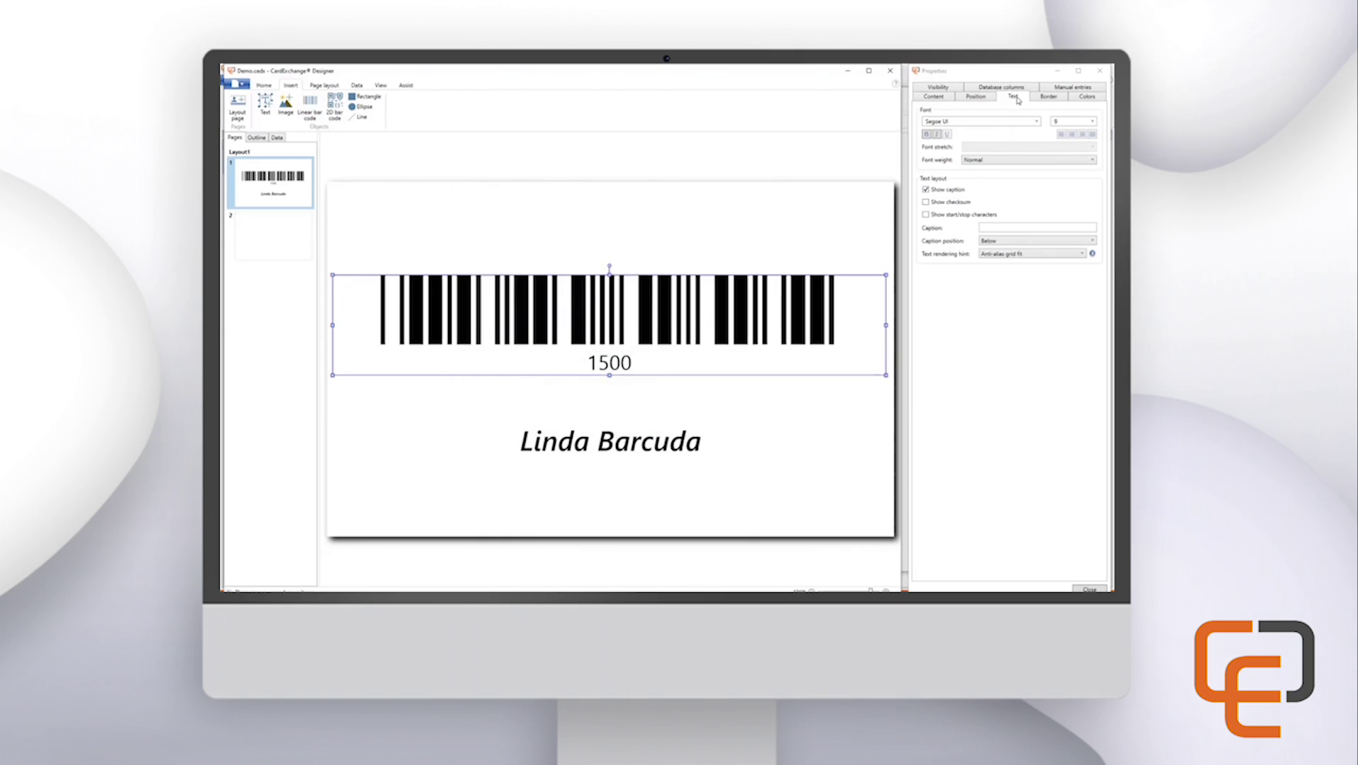
Enable Show checksum for the bar code, keeping its caption shown and its start/stop characters hidden
left_click(941, 193)
left_click(941, 193)
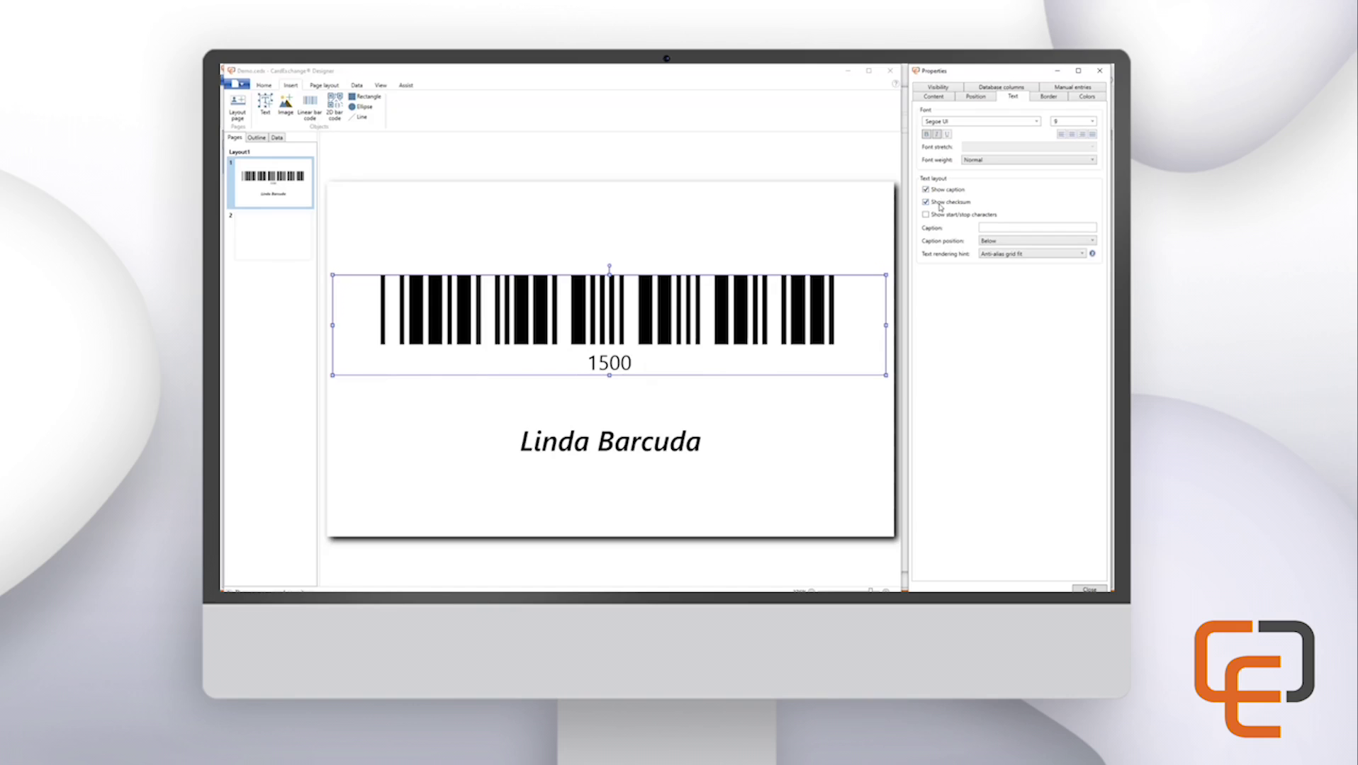
left_click(947, 218)
left_click(948, 220)
Set the bar code caption's font to Segoe UI Historic at size 11
left_click(1037, 122)
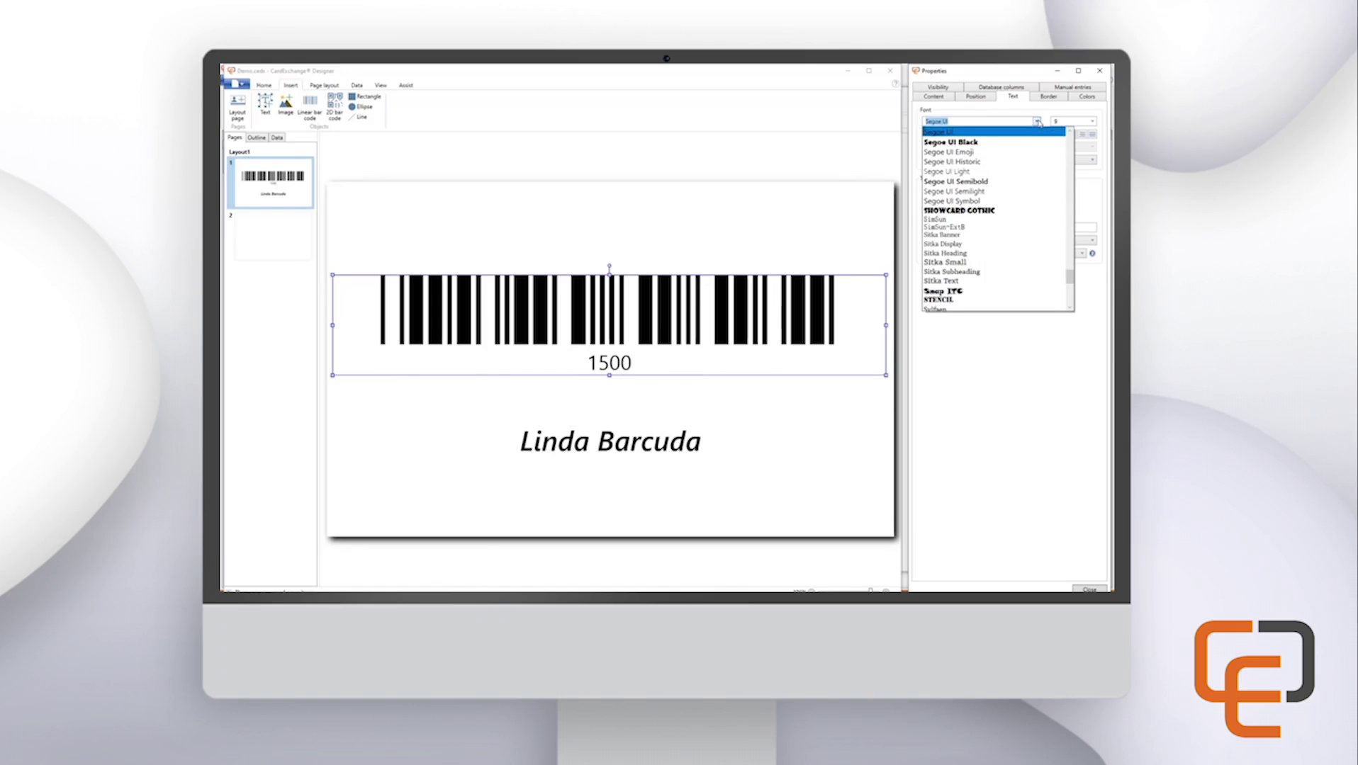
left_click(978, 168)
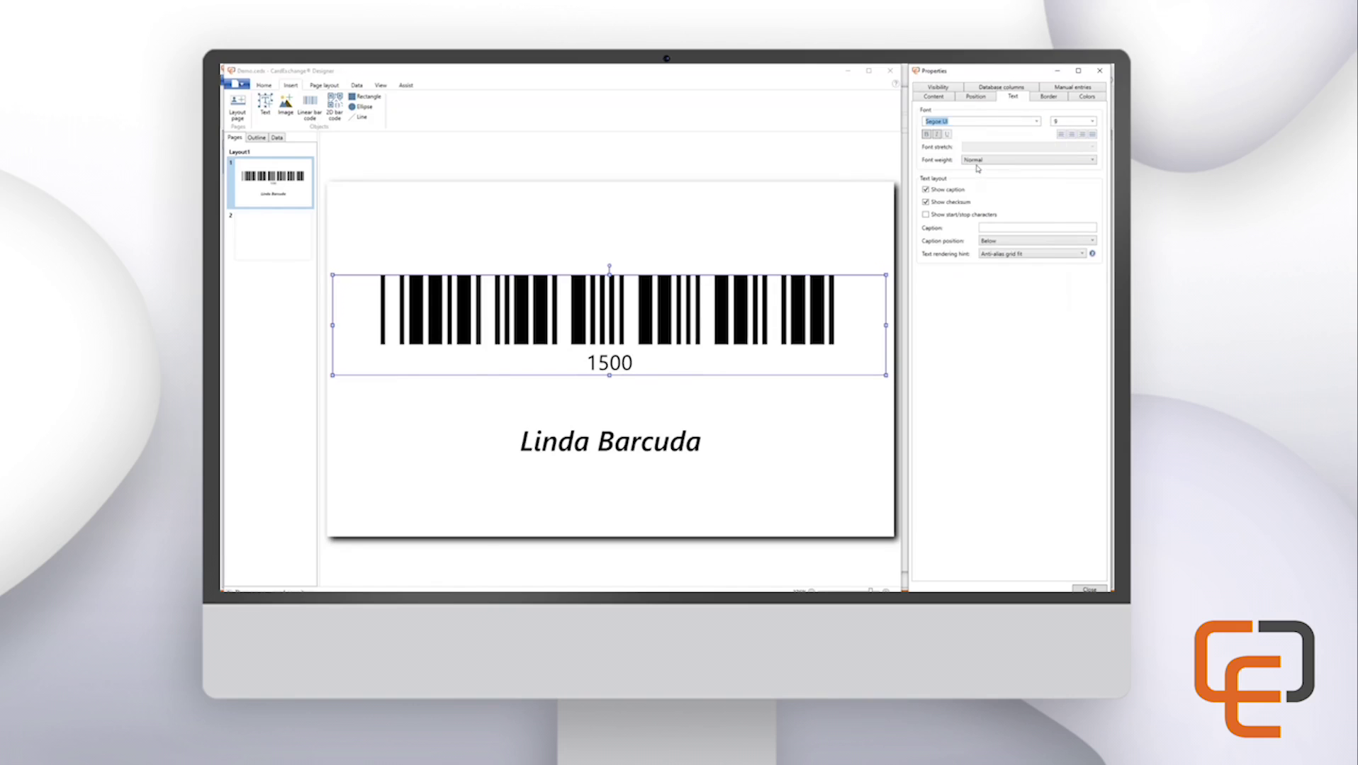
left_click(1092, 121)
left_click(1063, 188)
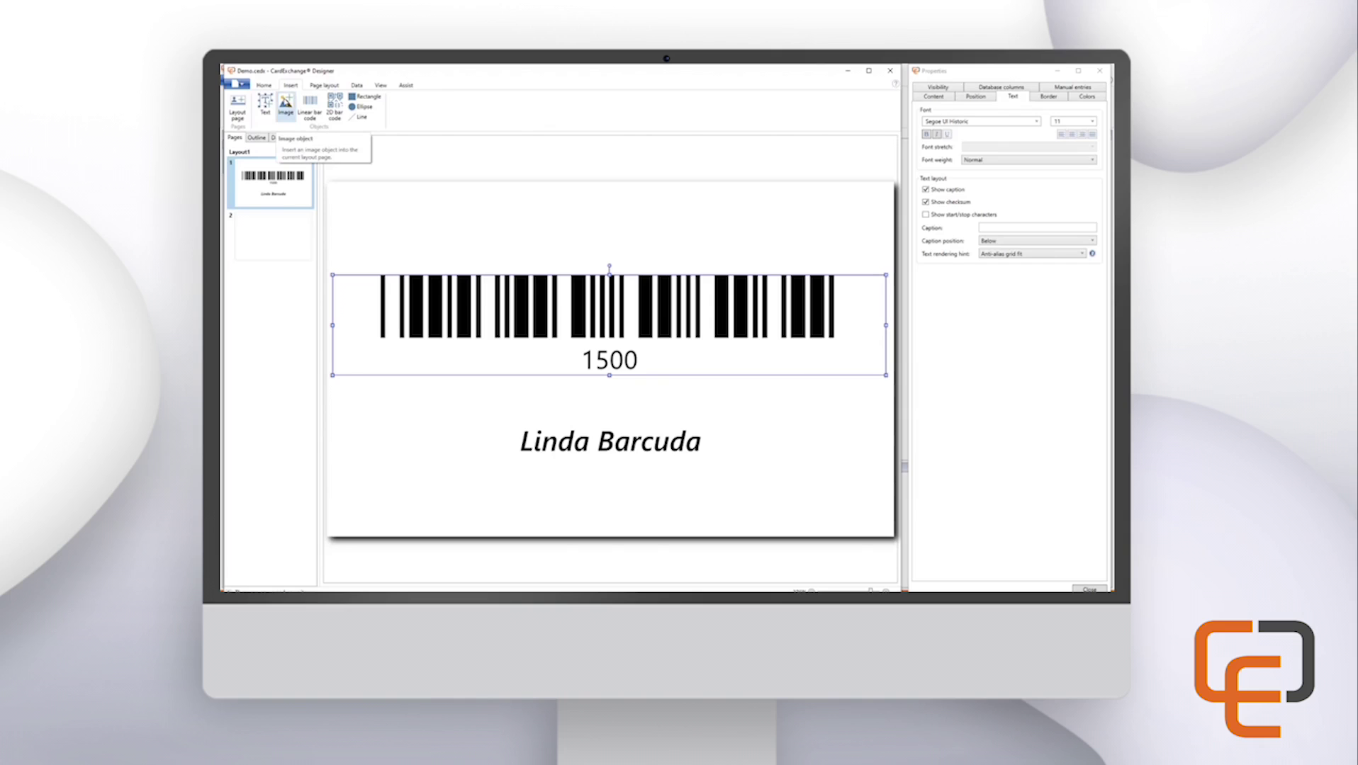
Insert the fixed image ce_logo_400.png from the Logo Images folder above the bar code, in a frame about 1.7 by 0.33 inches
left_click(285, 105)
left_click_drag(374, 197, 664, 251)
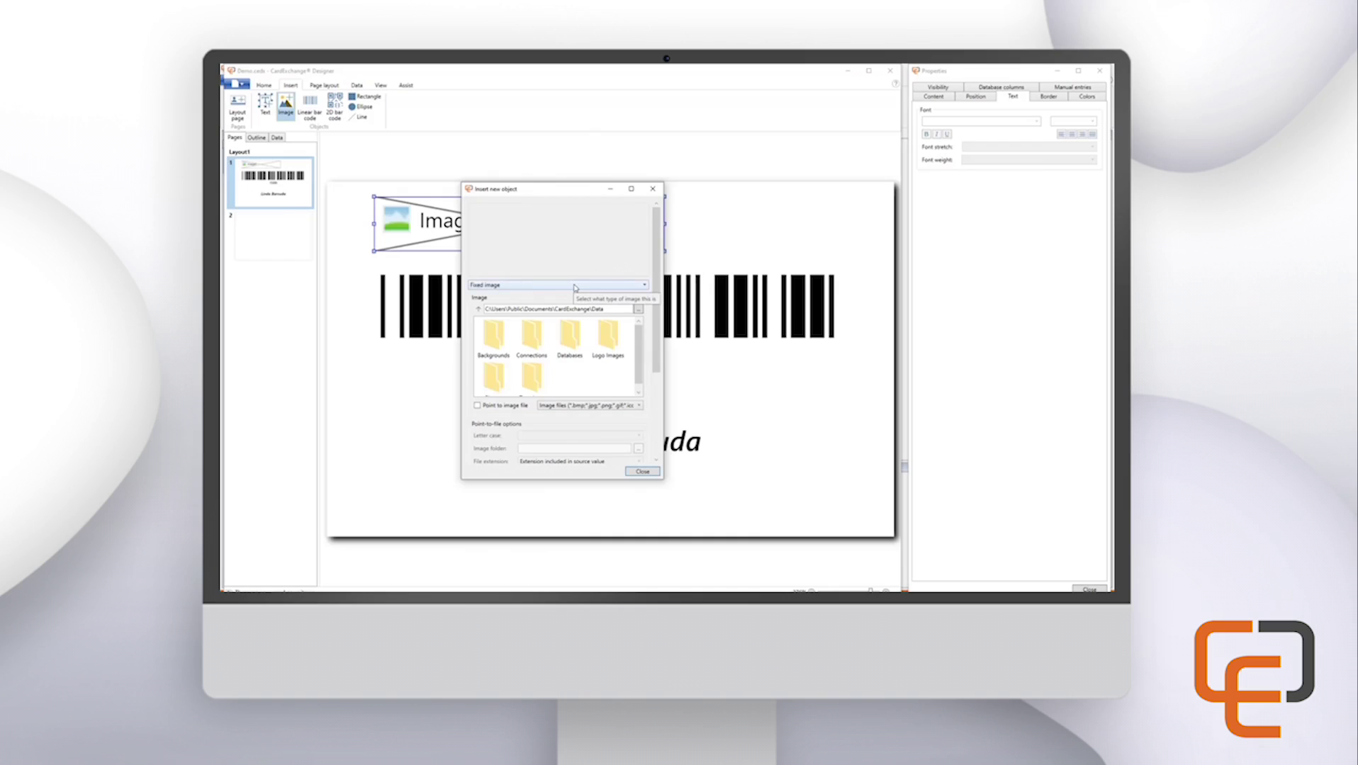
left_click(639, 311)
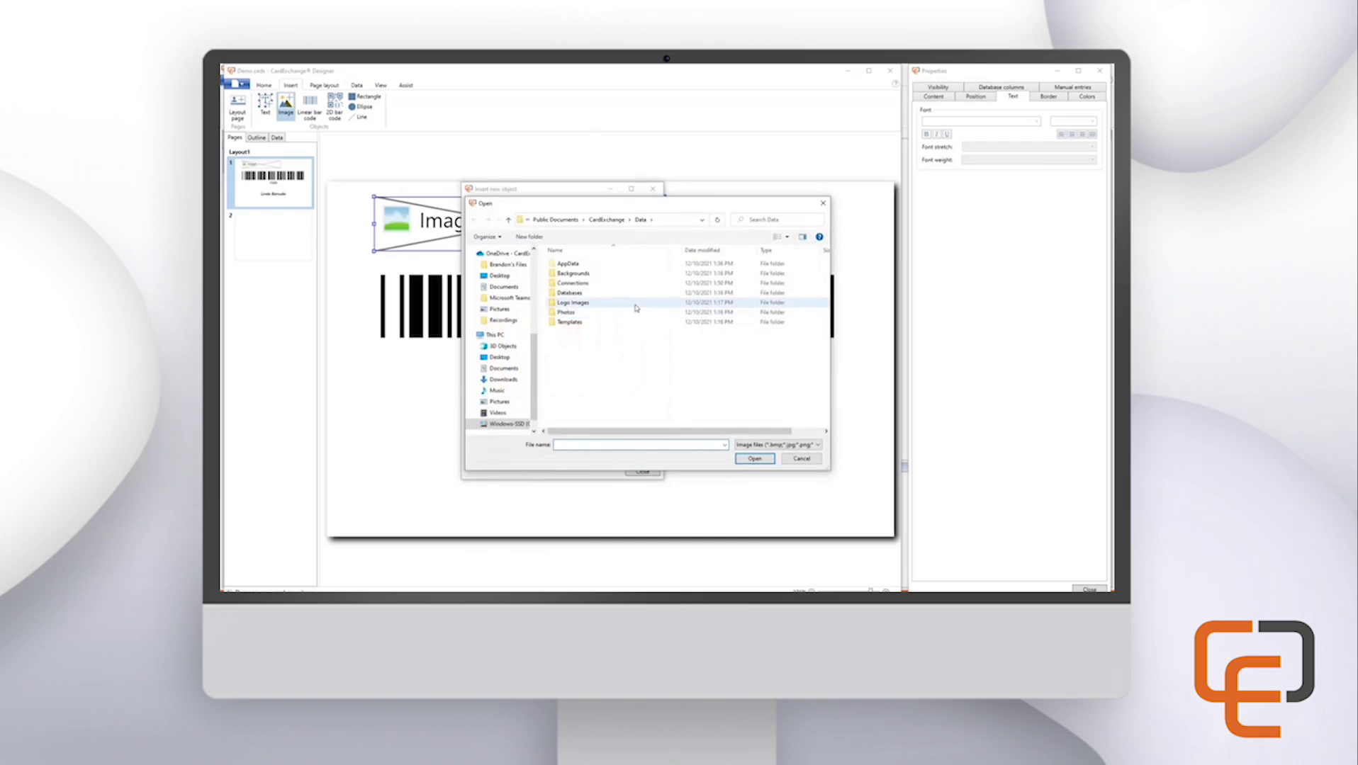
double_click(576, 303)
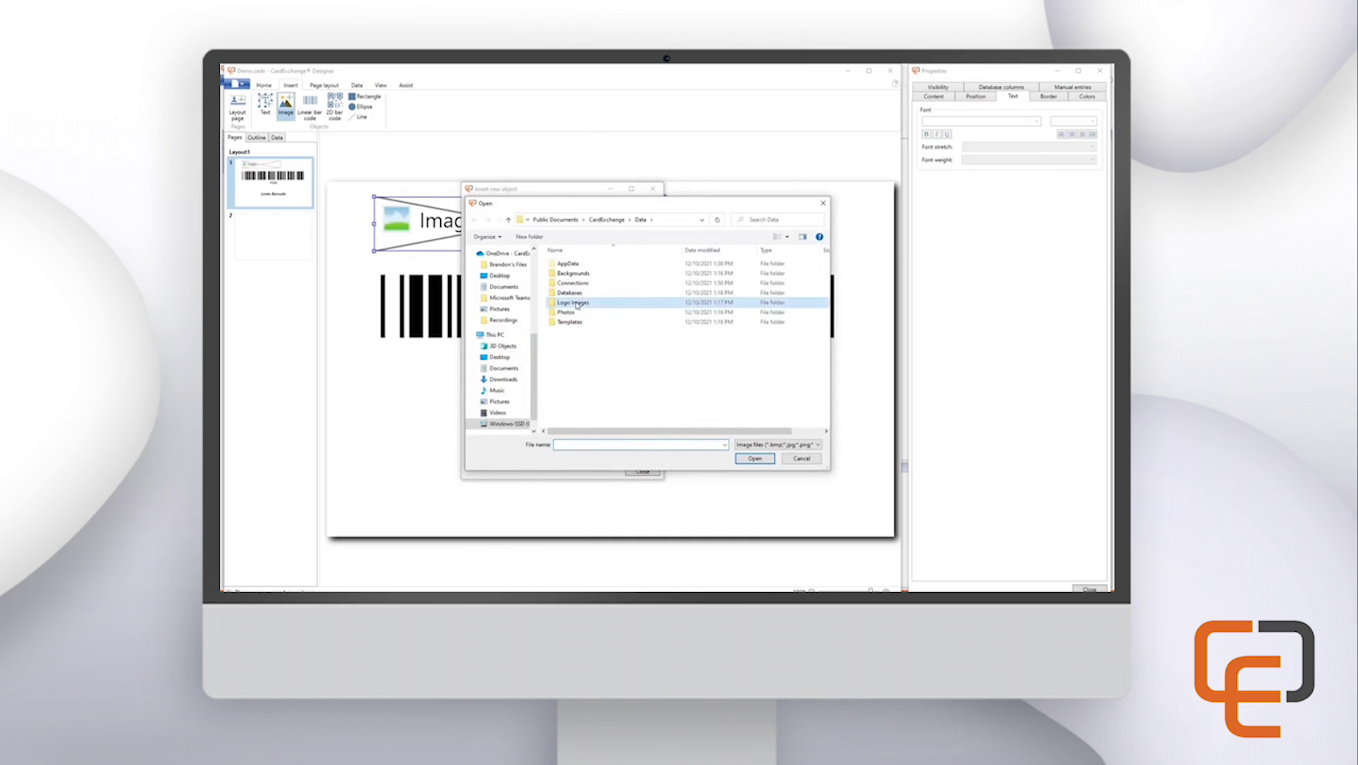
double_click(572, 291)
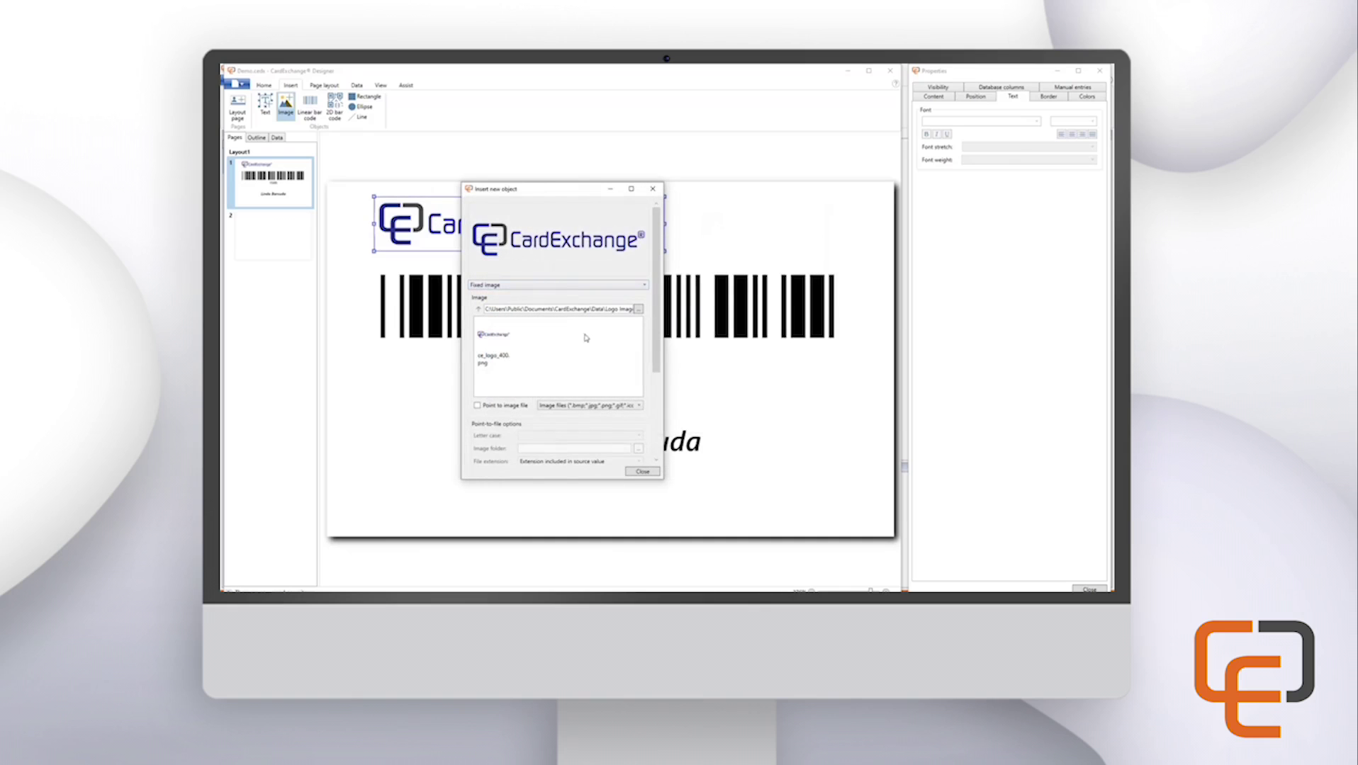
left_click(642, 472)
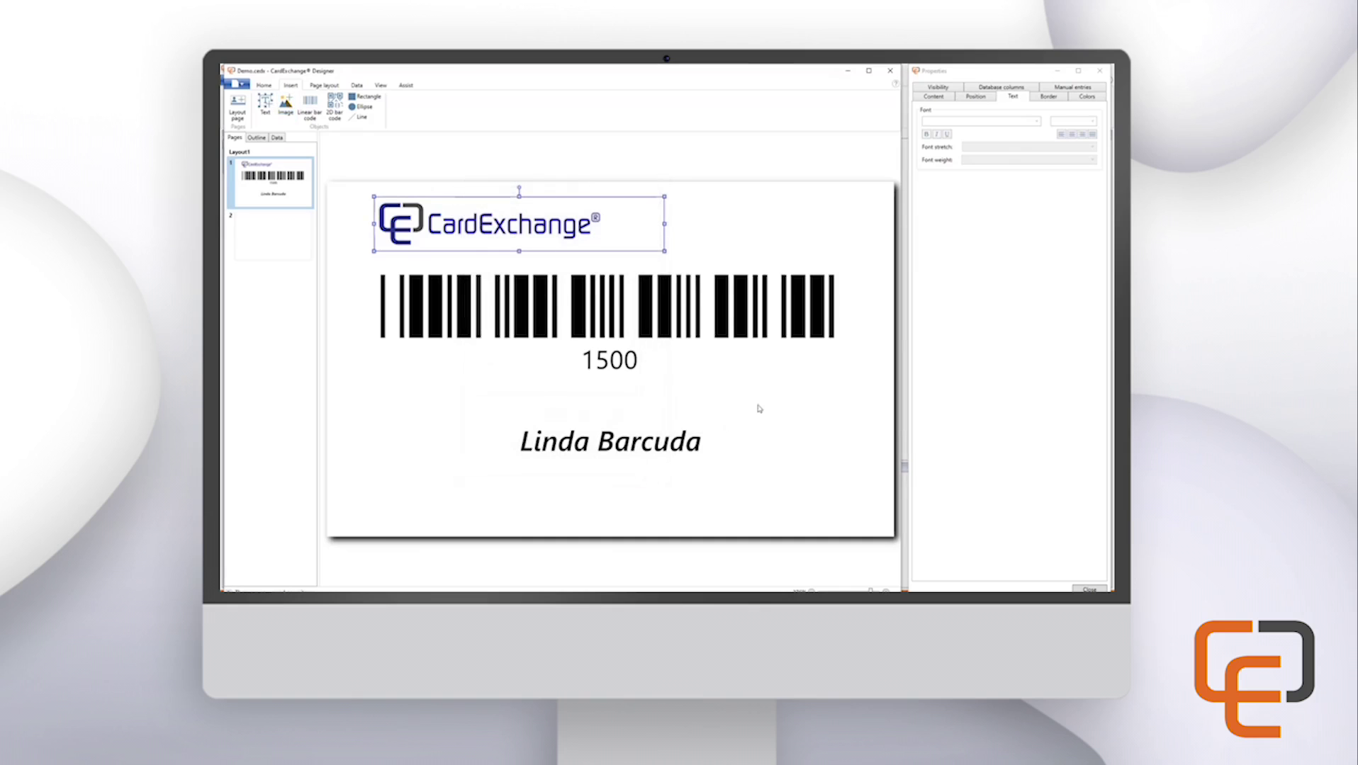
Centre the logo horizontally and vertically within its frame and enlarge the frame's height to about 0.36 inches
left_click(976, 97)
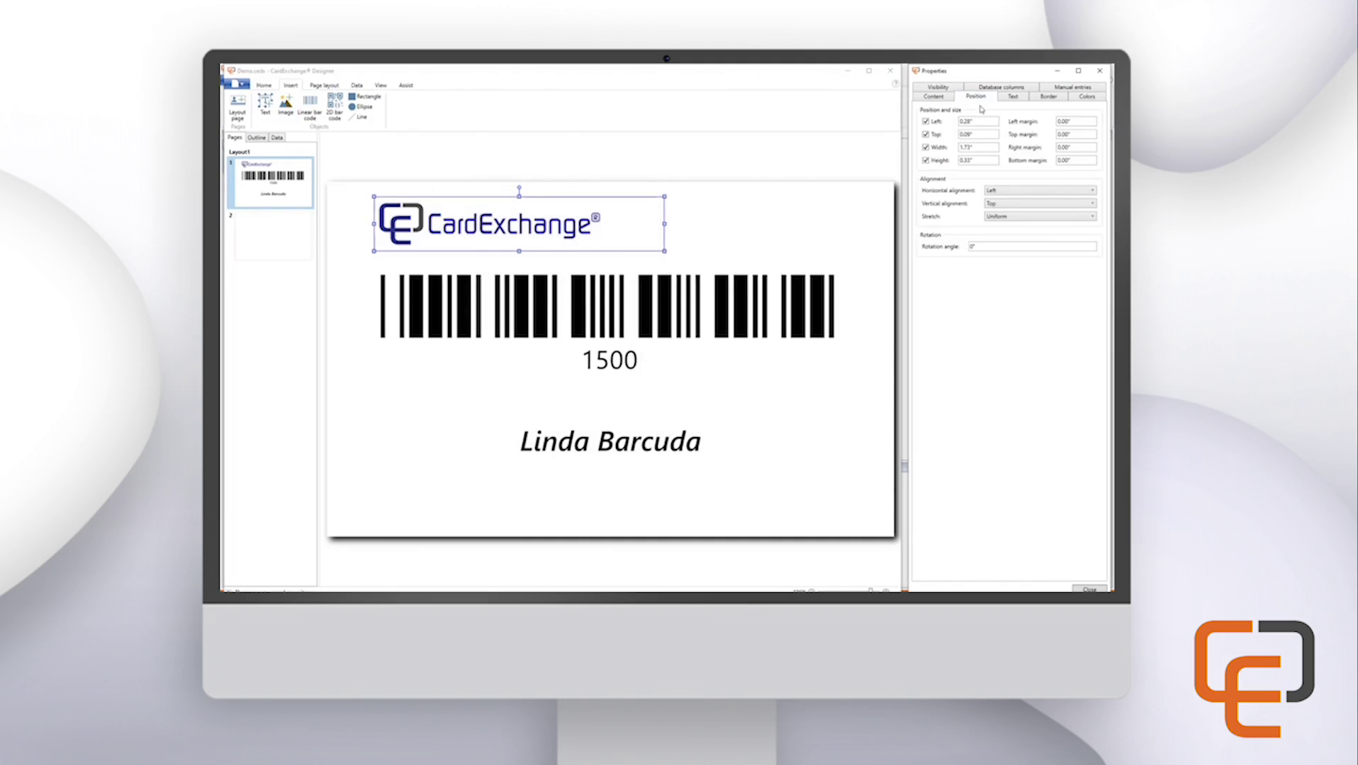
left_click(1016, 191)
left_click(1007, 210)
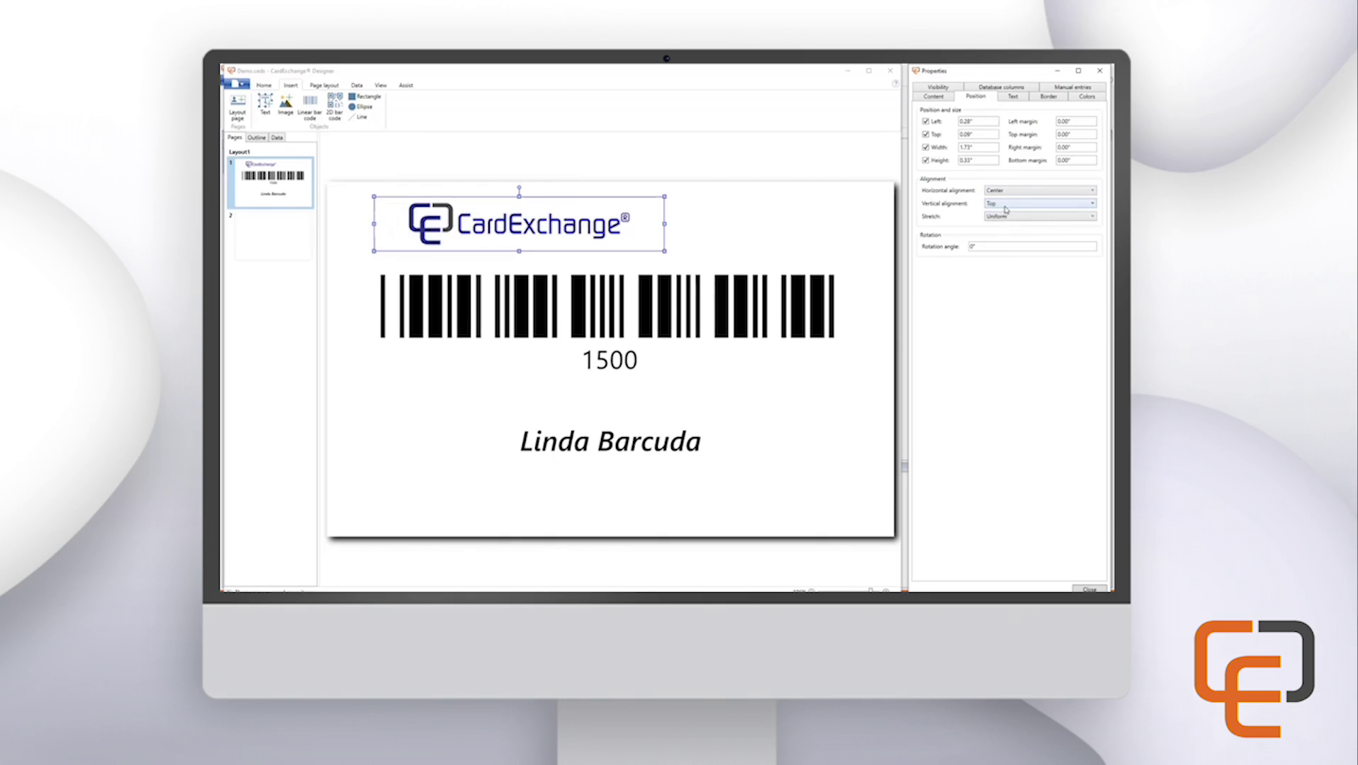
left_click(1006, 205)
left_click(1007, 224)
left_click_drag(519, 251, 516, 257)
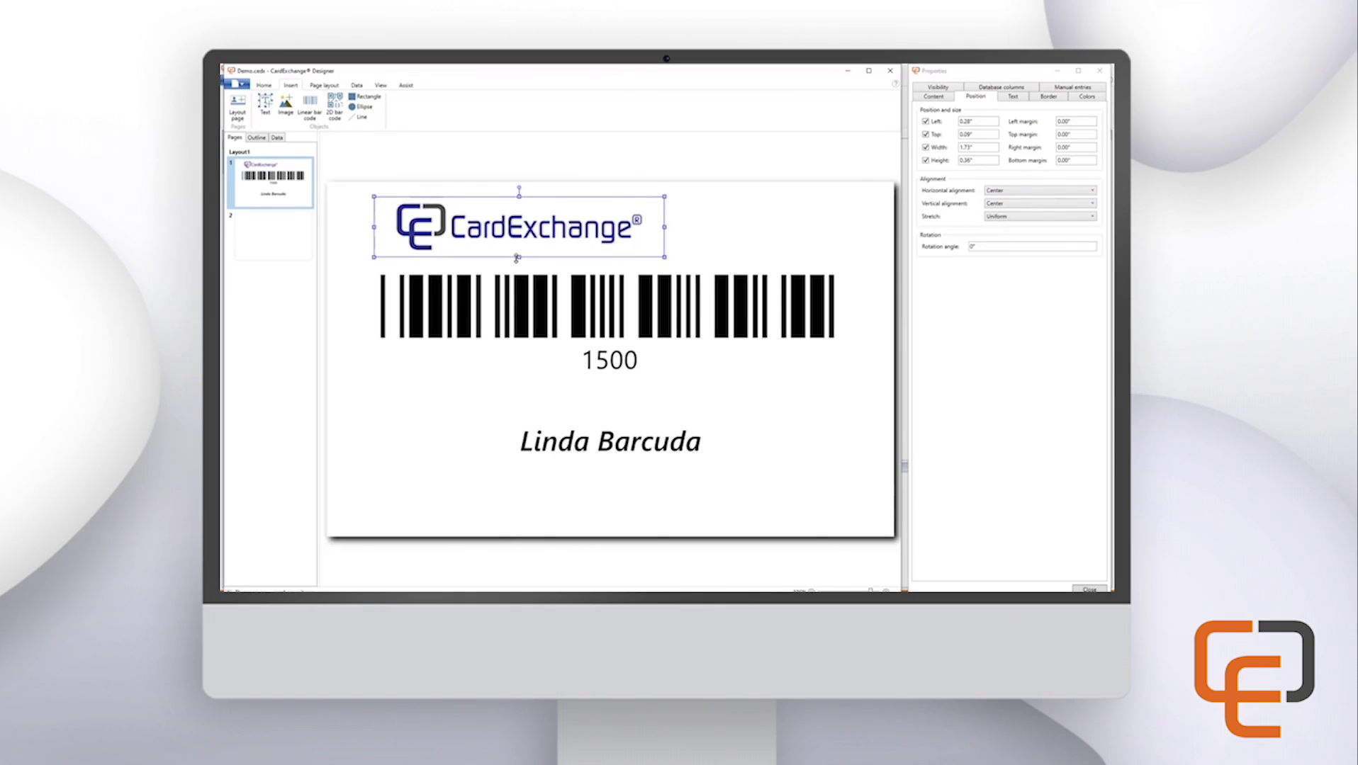
left_click(1038, 204)
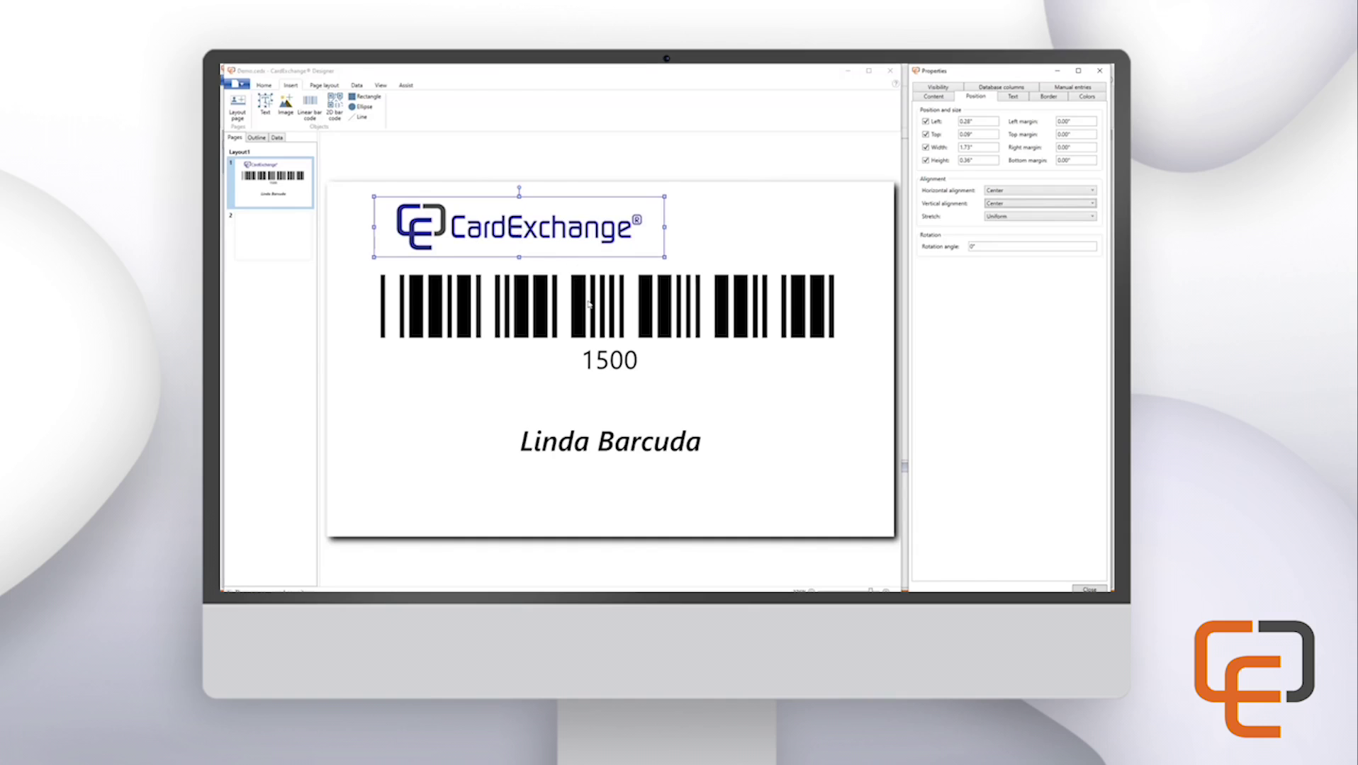
Rearrange the card front with the name slightly higher, the bar code below it, and the logo in the right part above the name
left_click(604, 443)
left_click_drag(601, 441, 593, 412)
left_click(596, 317)
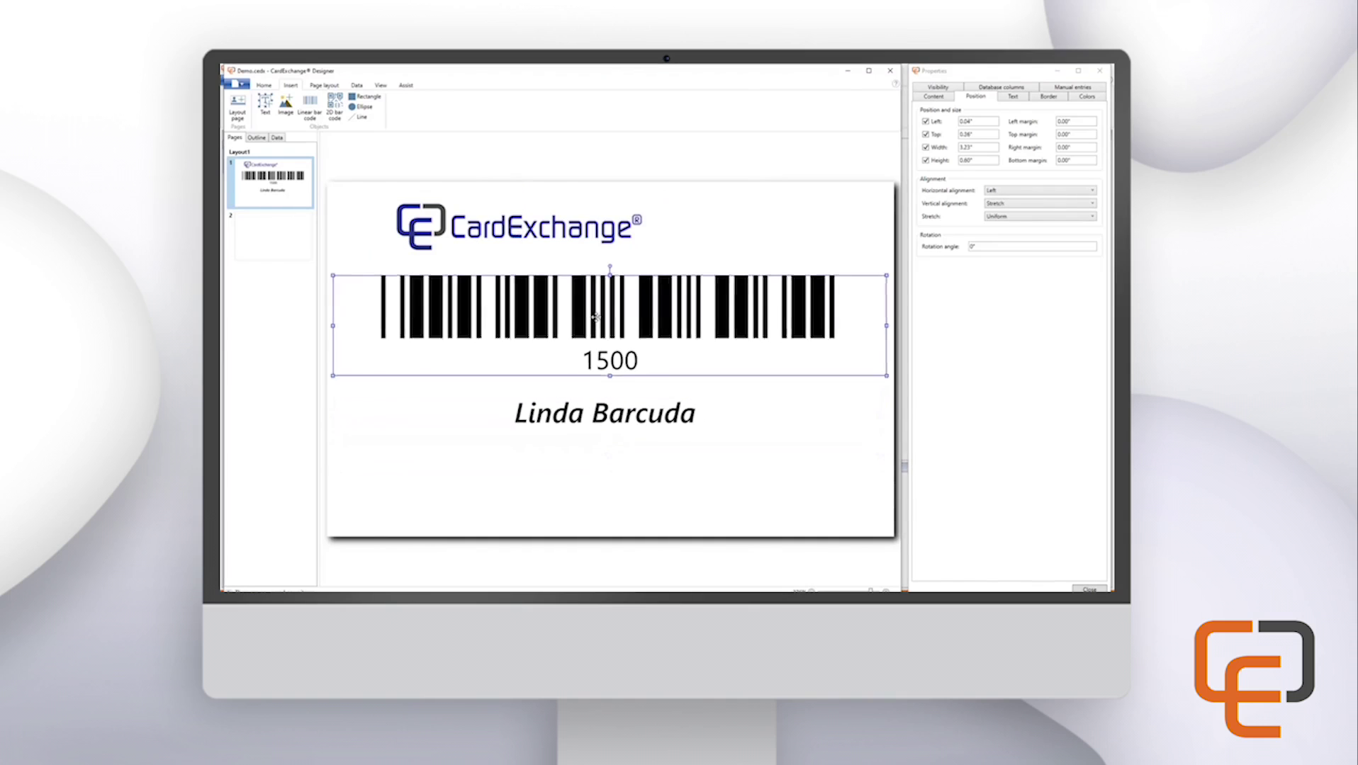
left_click_drag(597, 317, 591, 469)
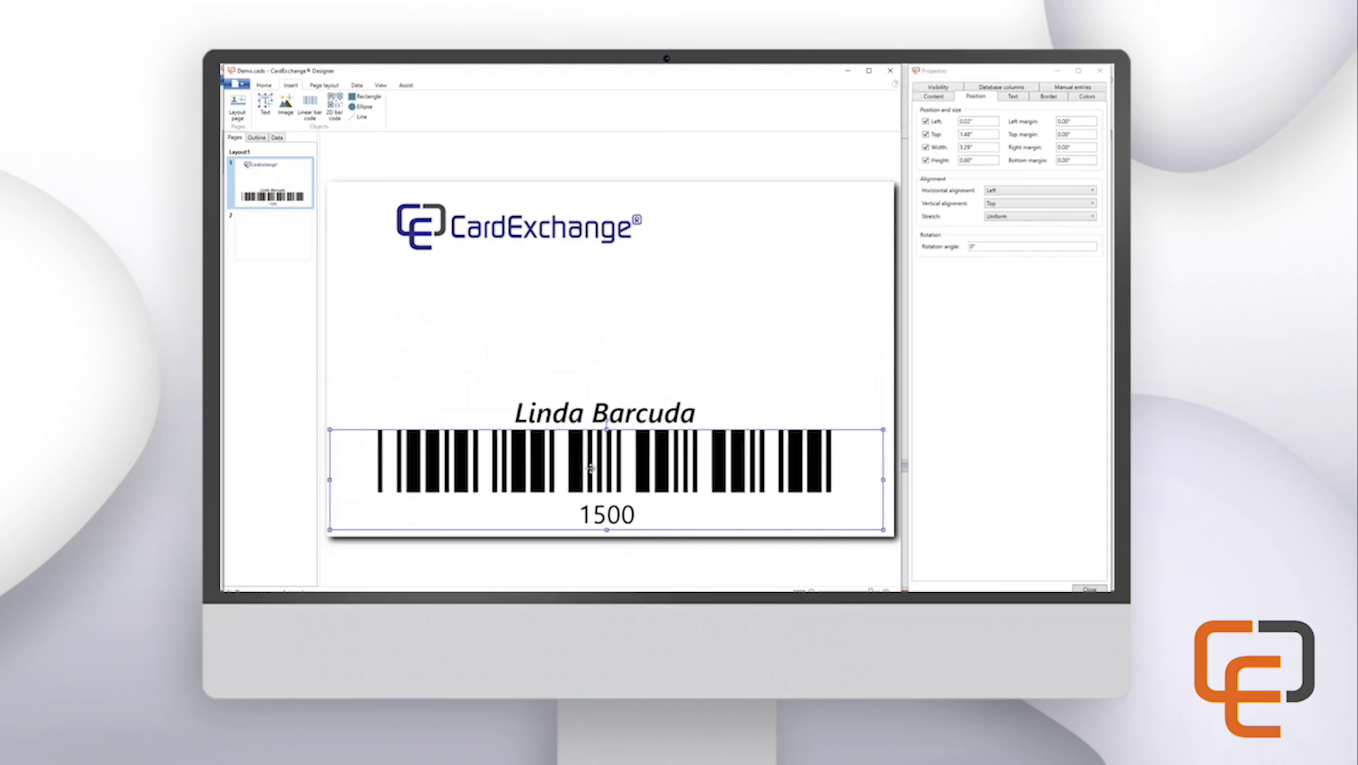
left_click(526, 223)
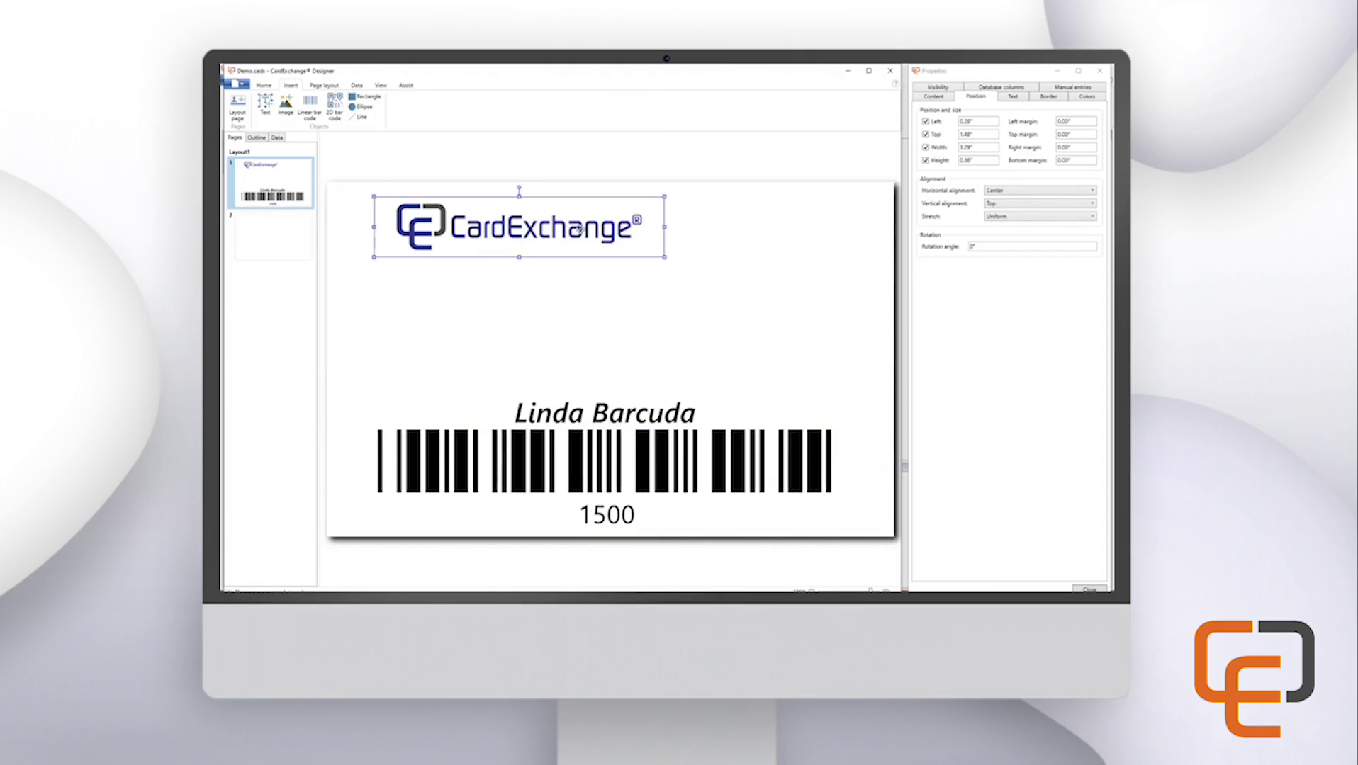
left_click_drag(580, 229, 754, 298)
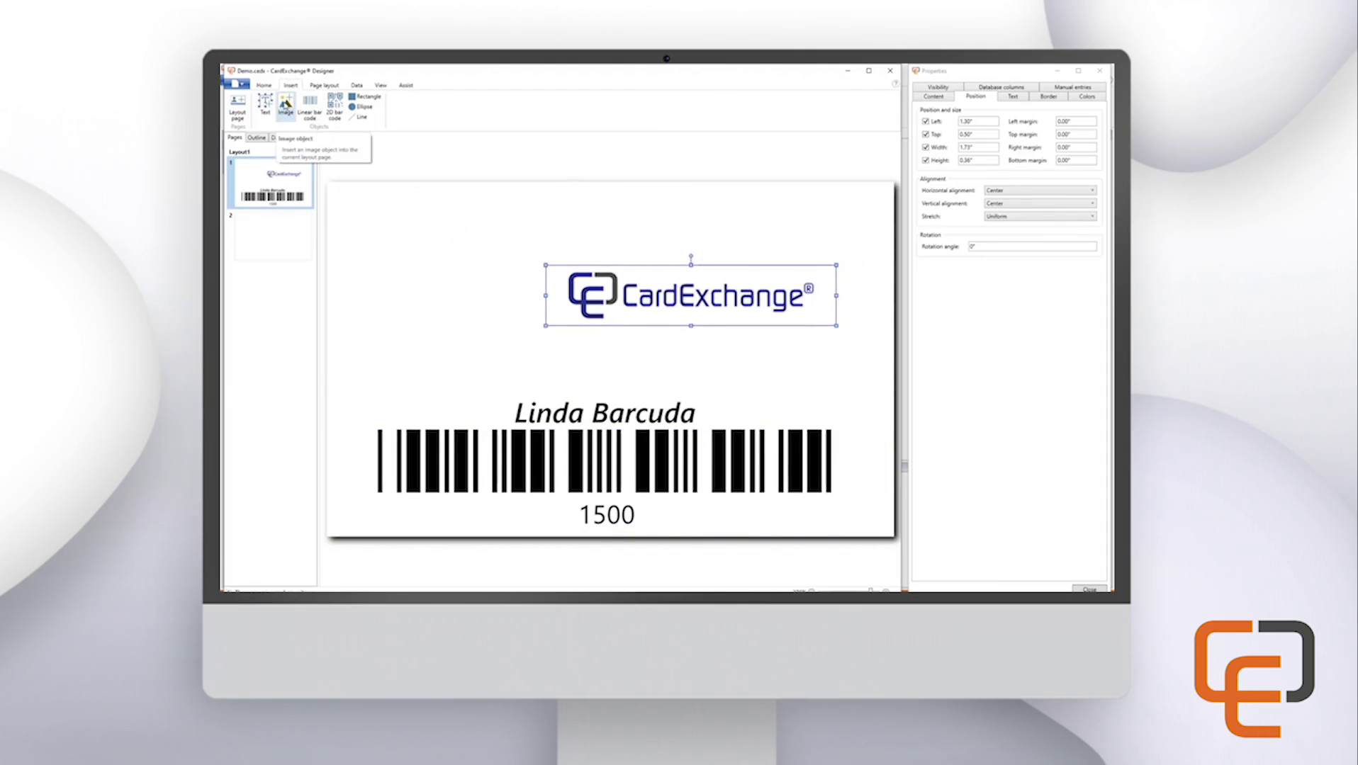
Insert a Photo image about 0.8 by 1.01 inches in the card's upper-left area, linked to the ID database column
left_click(285, 104)
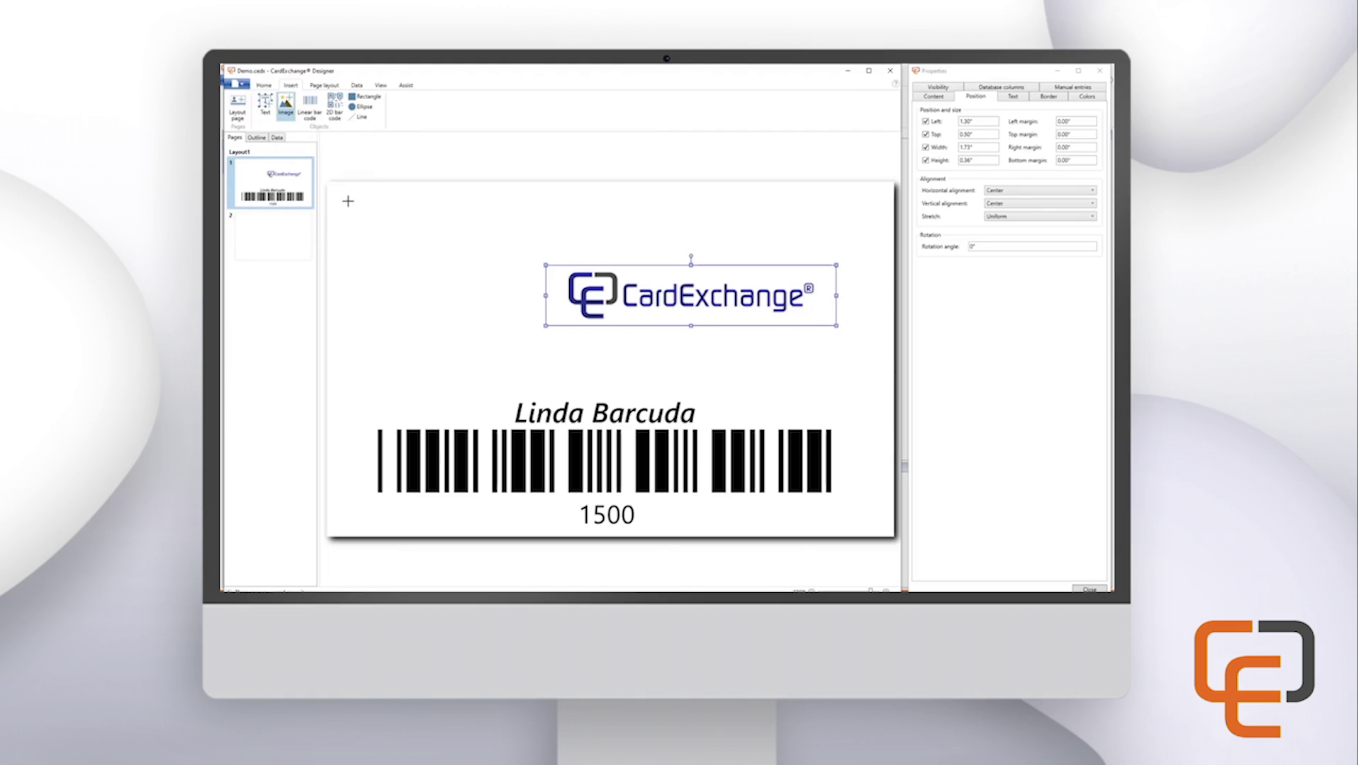
left_click_drag(348, 201, 482, 371)
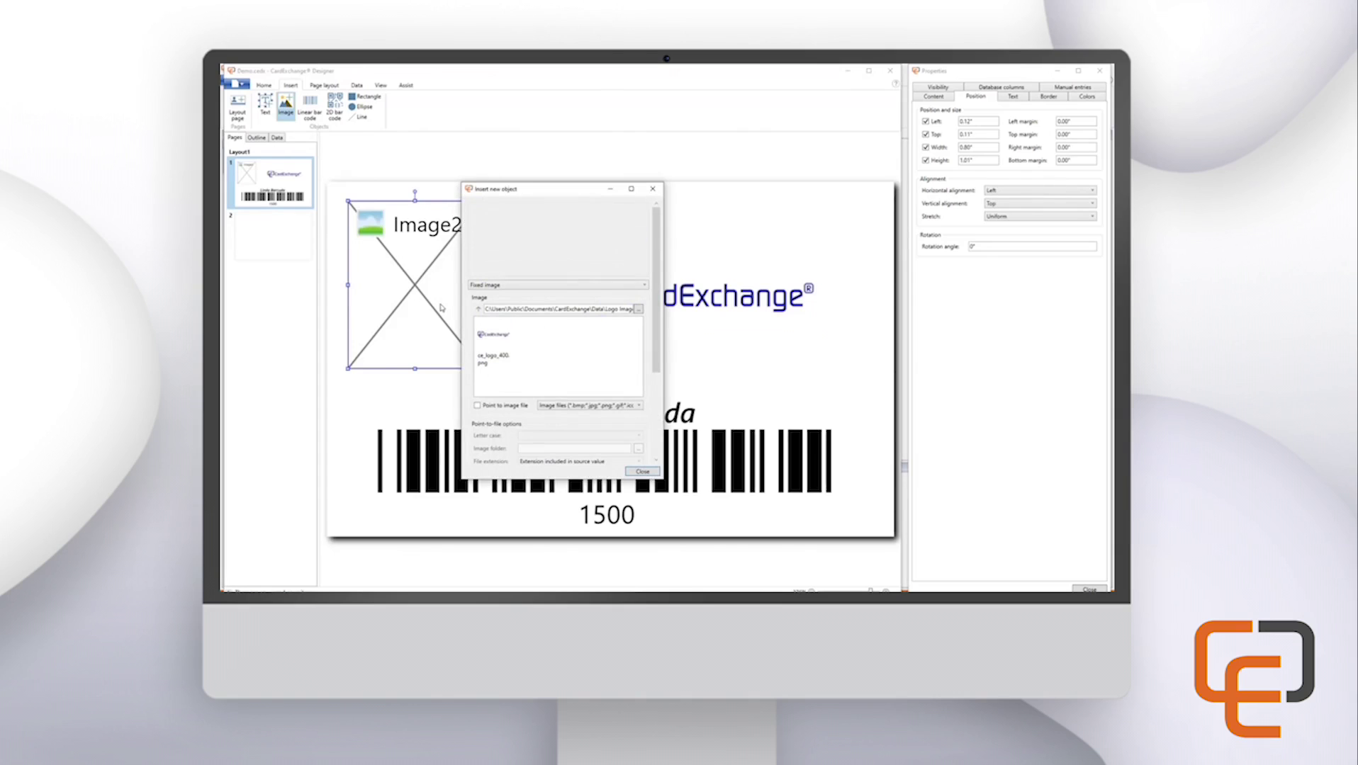
left_click(494, 286)
left_click(487, 305)
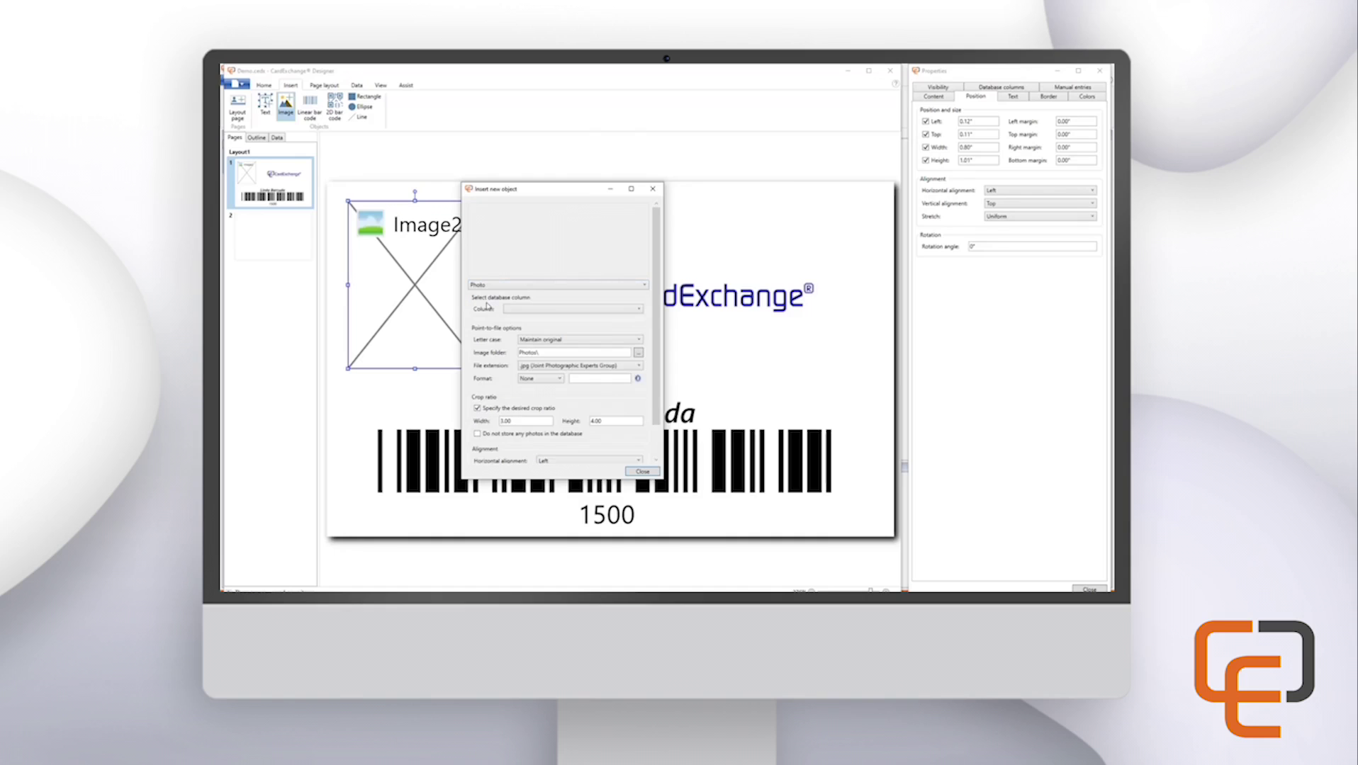
left_click(547, 315)
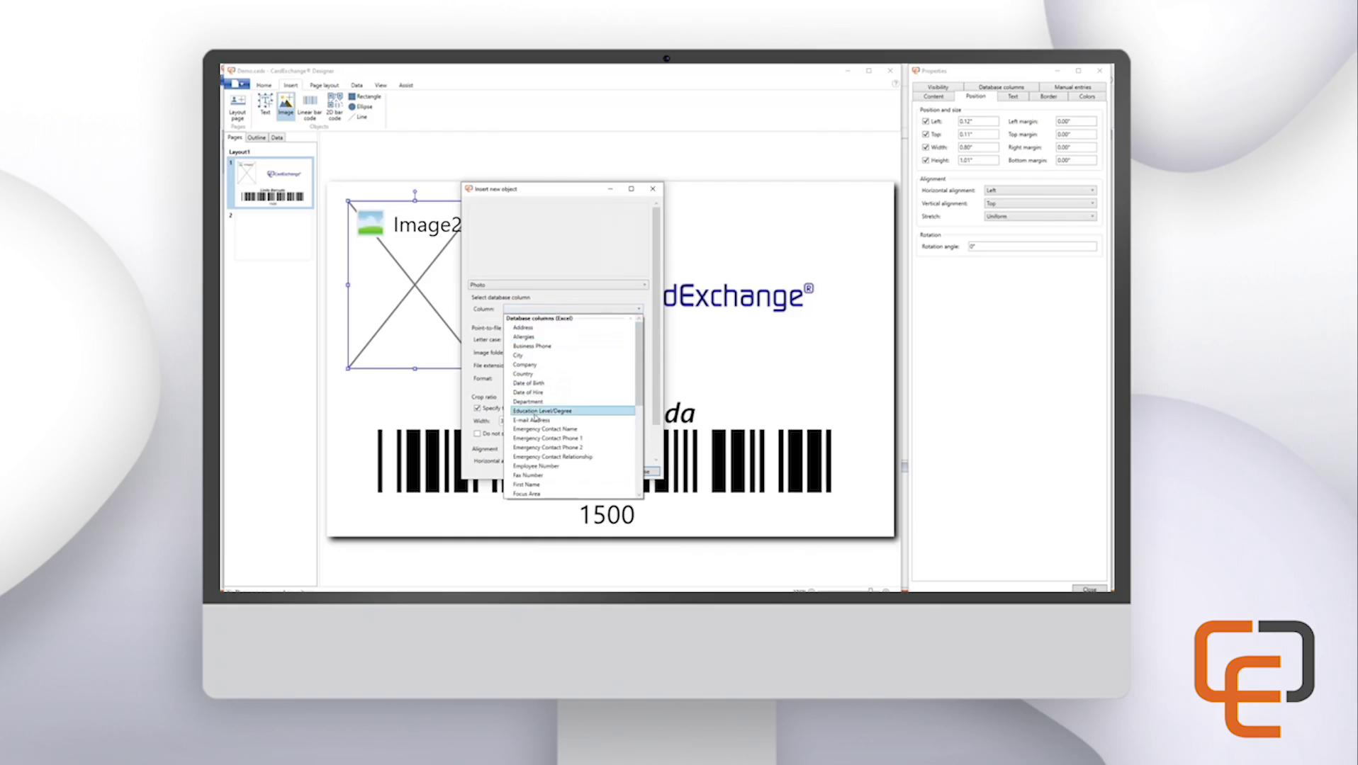
scroll(528, 429, "down", 3)
left_click(521, 446)
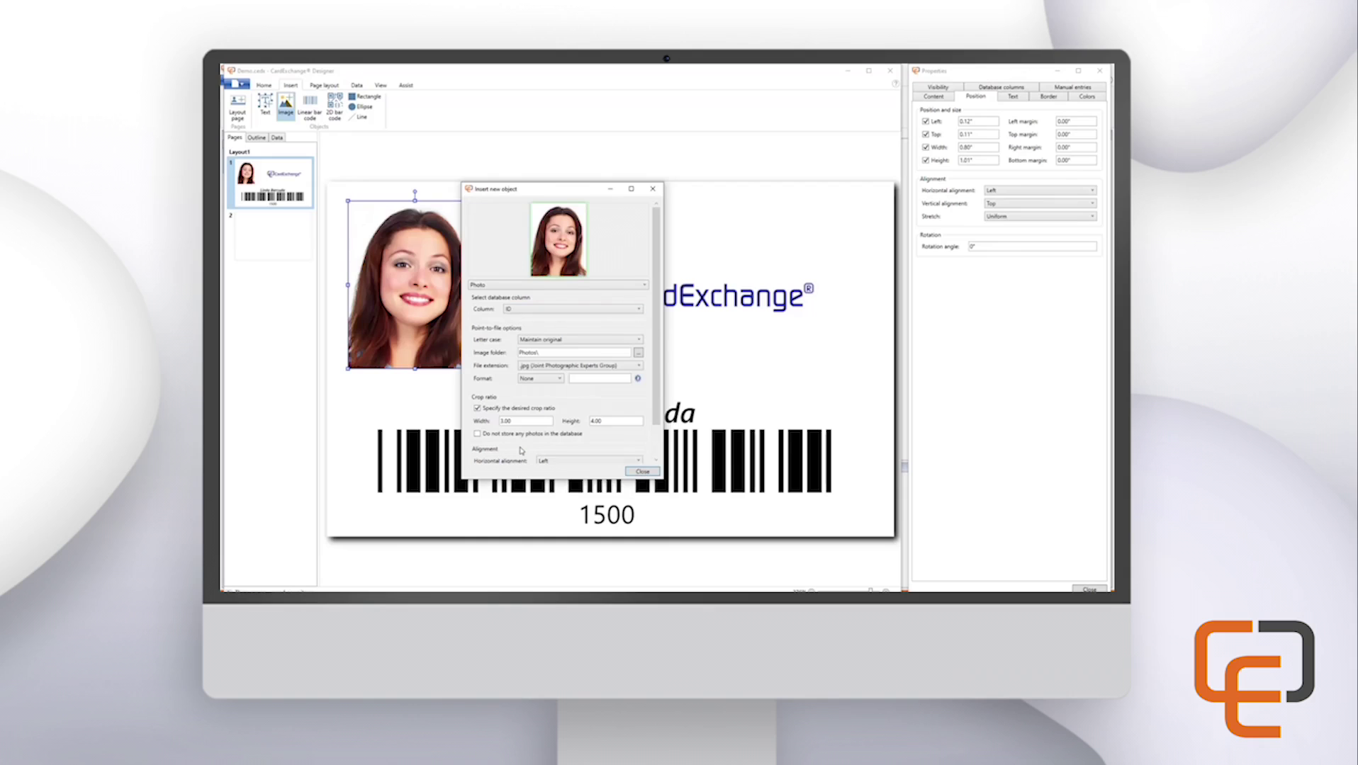
Confirm Photos as the photo's image folder and .jpg as its file extension, and finish inserting the photo
left_click(638, 352)
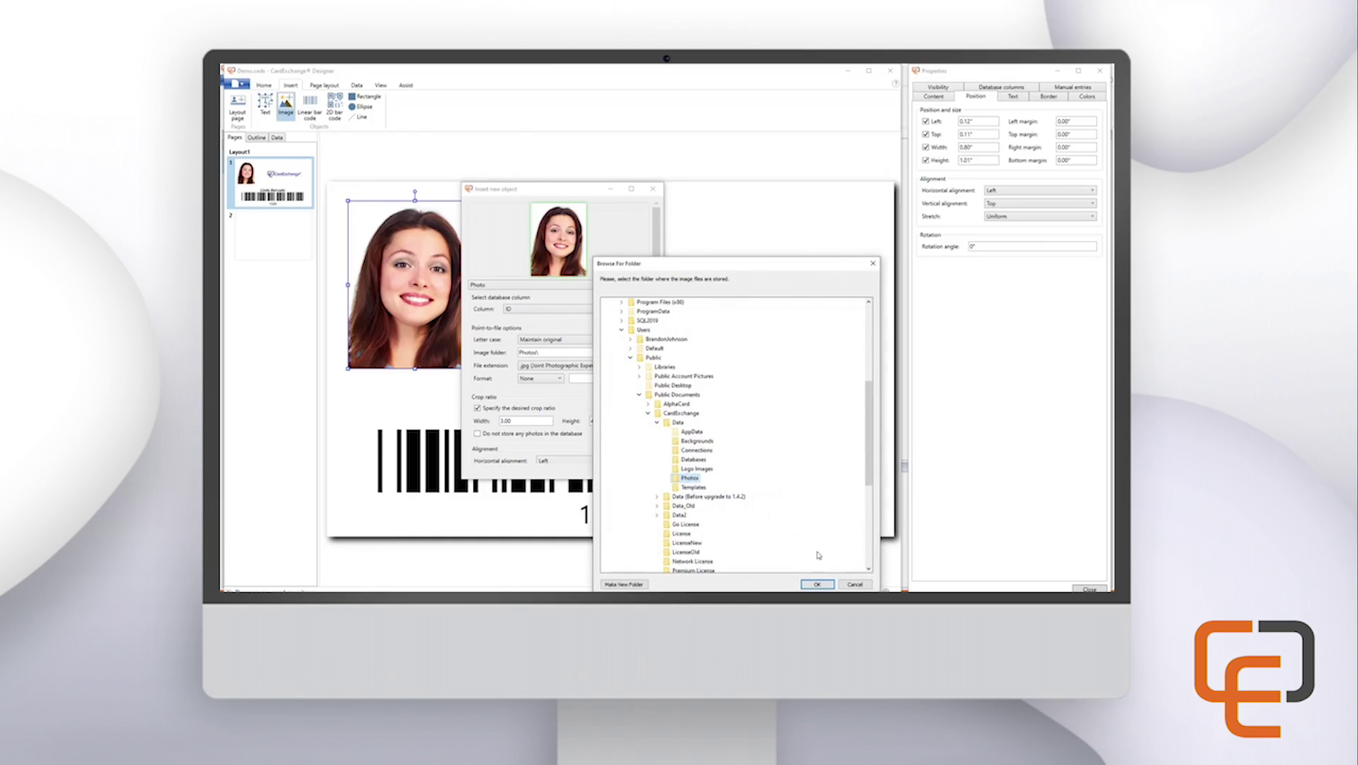
left_click(825, 585)
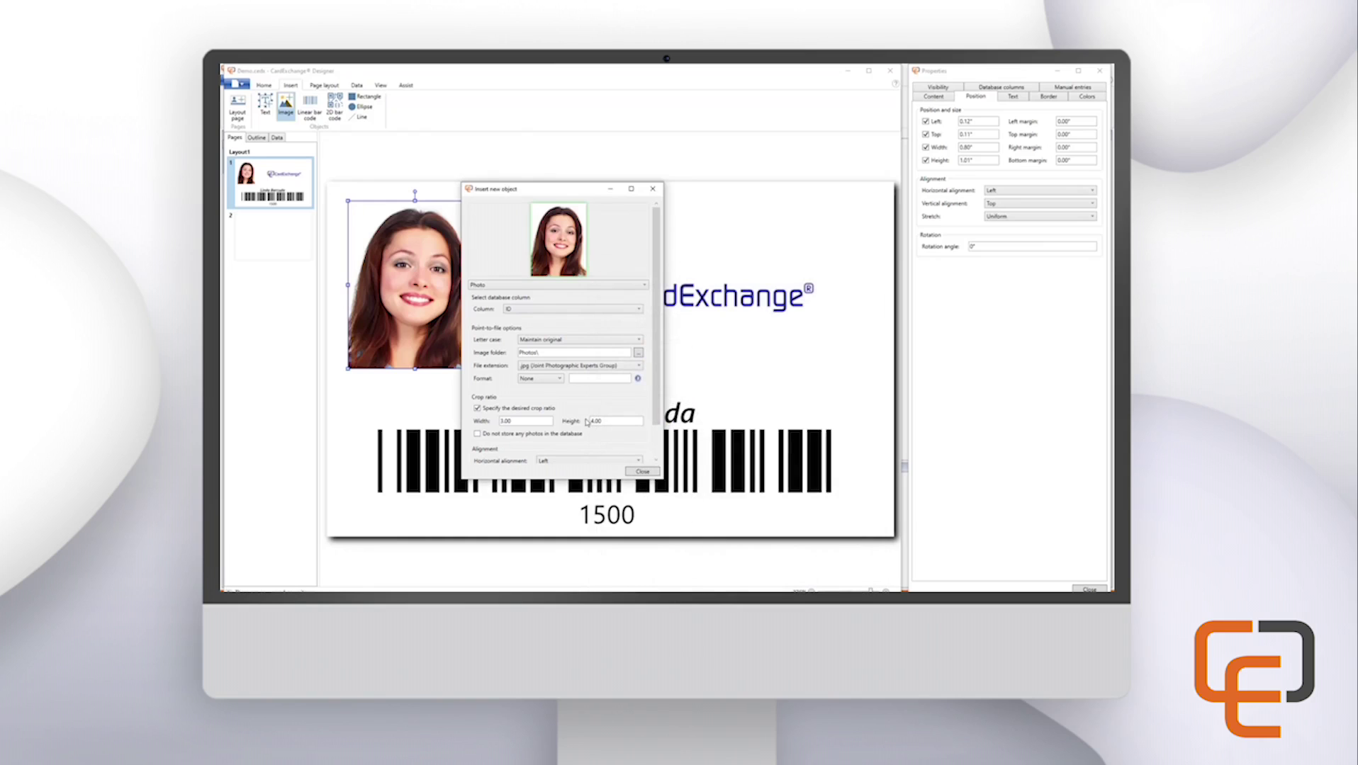
left_click(551, 366)
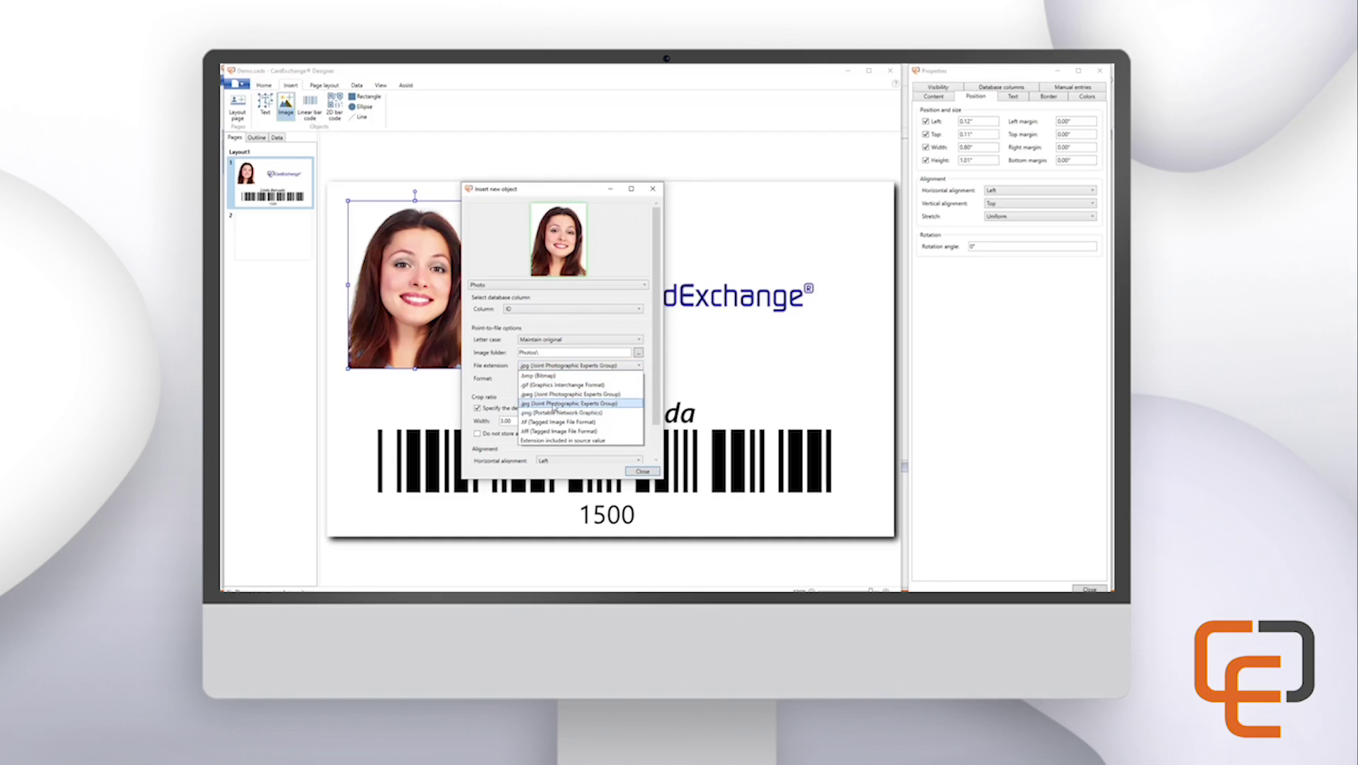
left_click(554, 404)
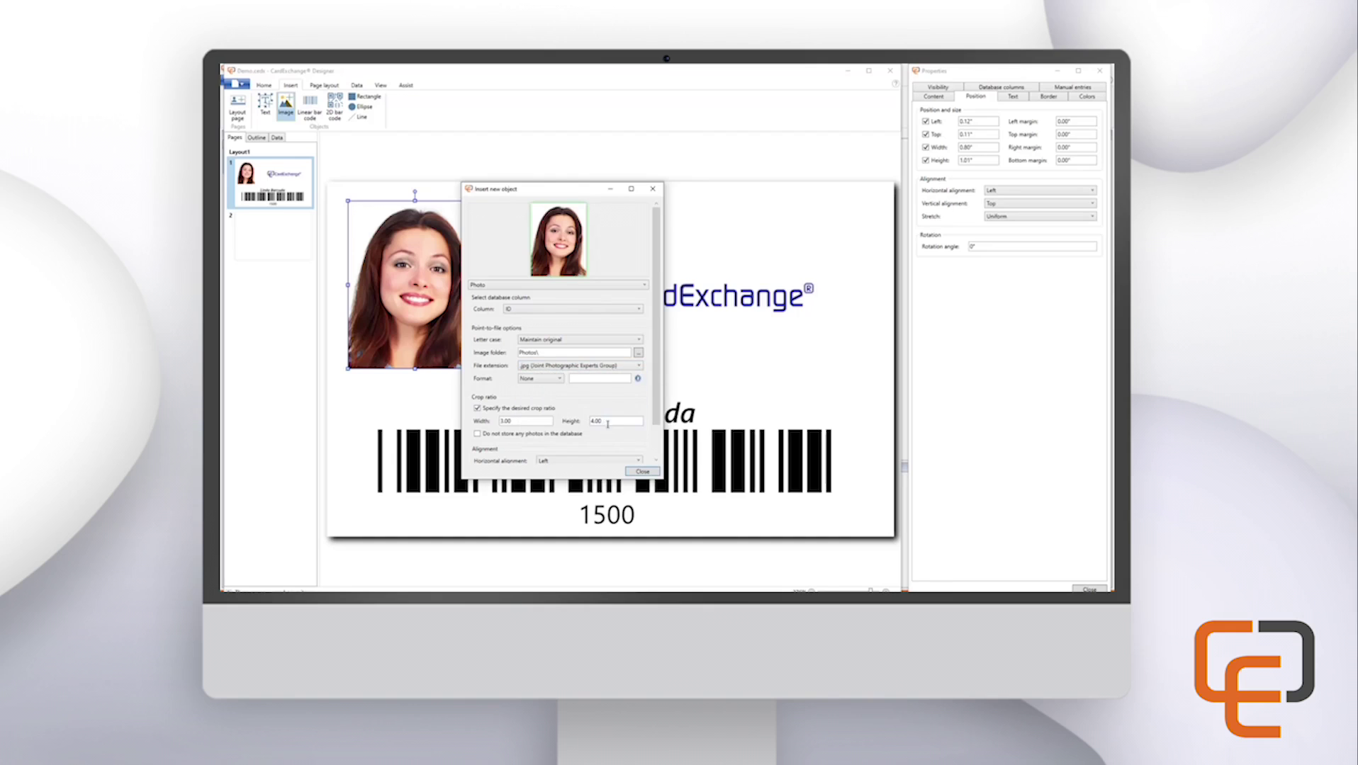
left_click(641, 472)
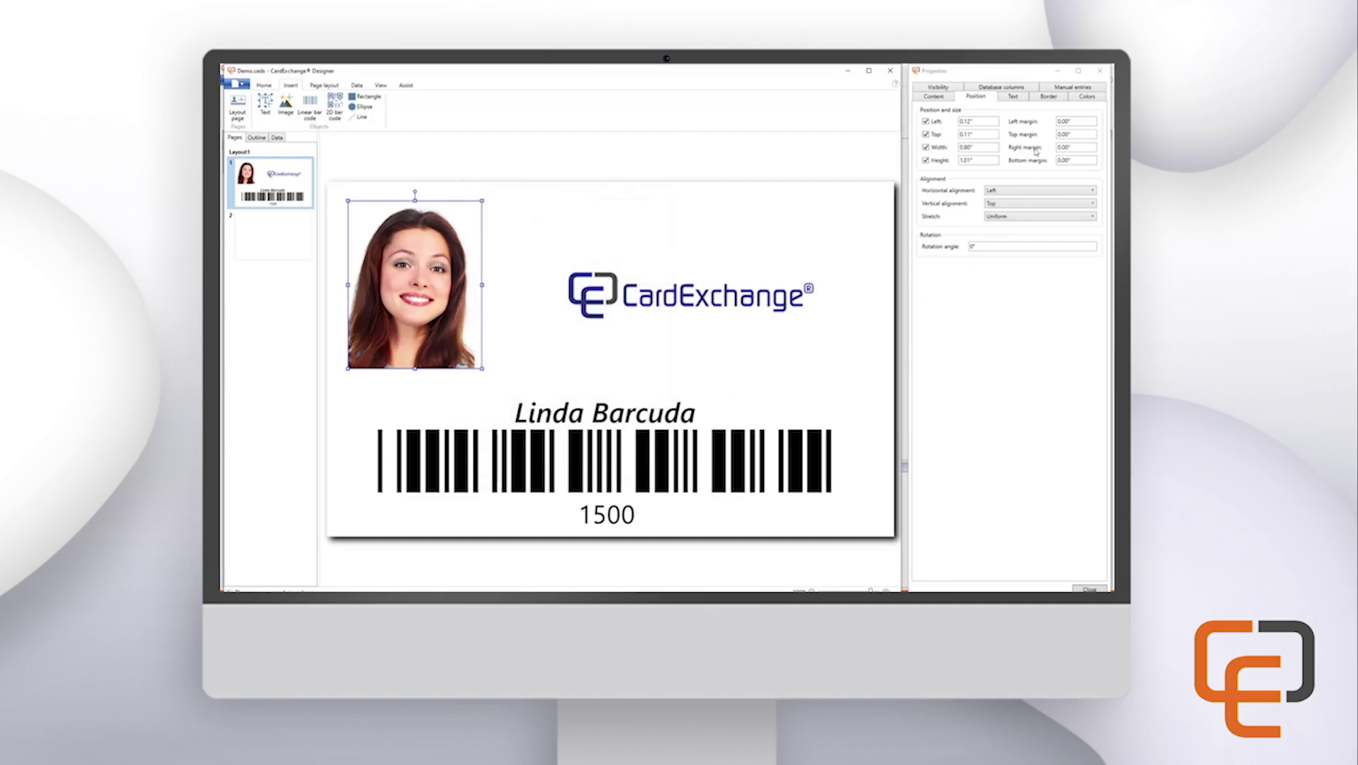
Give the photo a border thickness of 0.01" on the left, right, top and bottom sides
left_click(1050, 95)
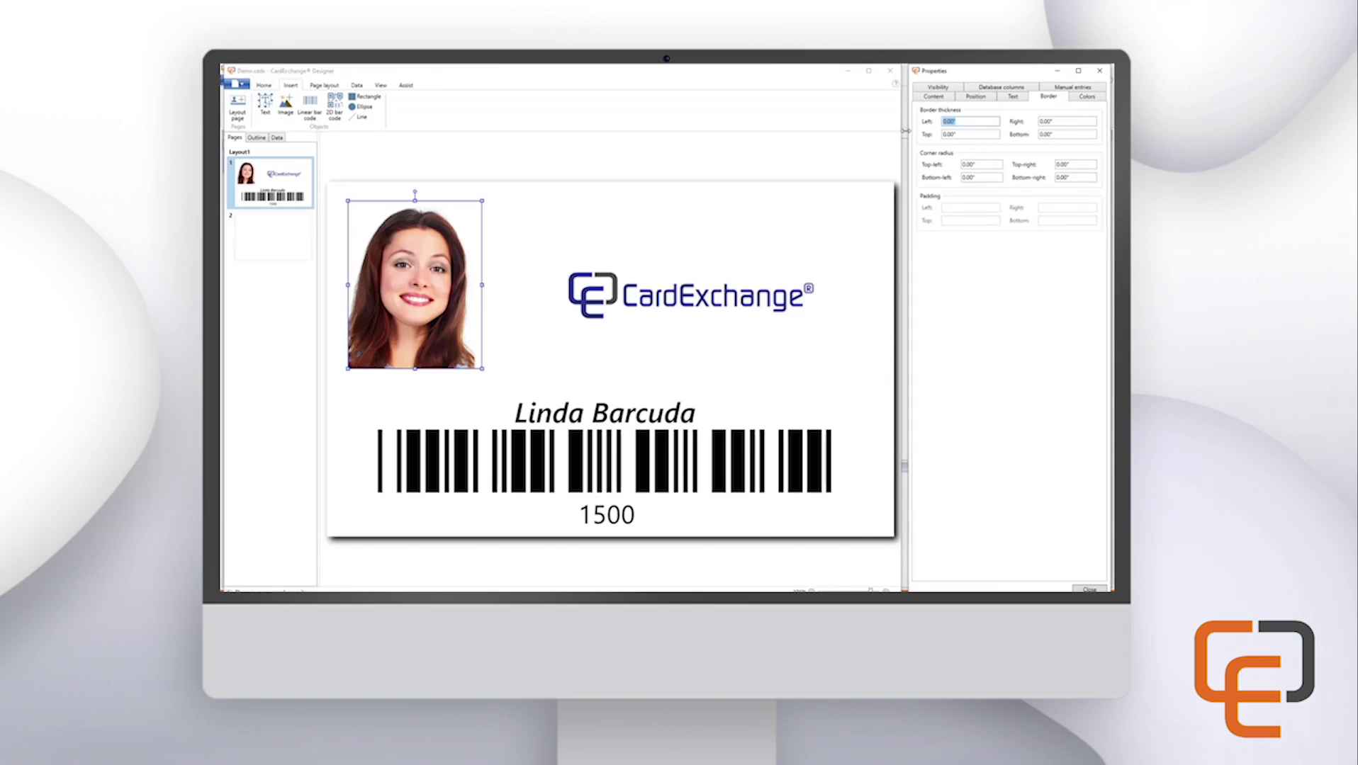
key("BackSpace")
type(".01")
key("Tab")
type(".01")
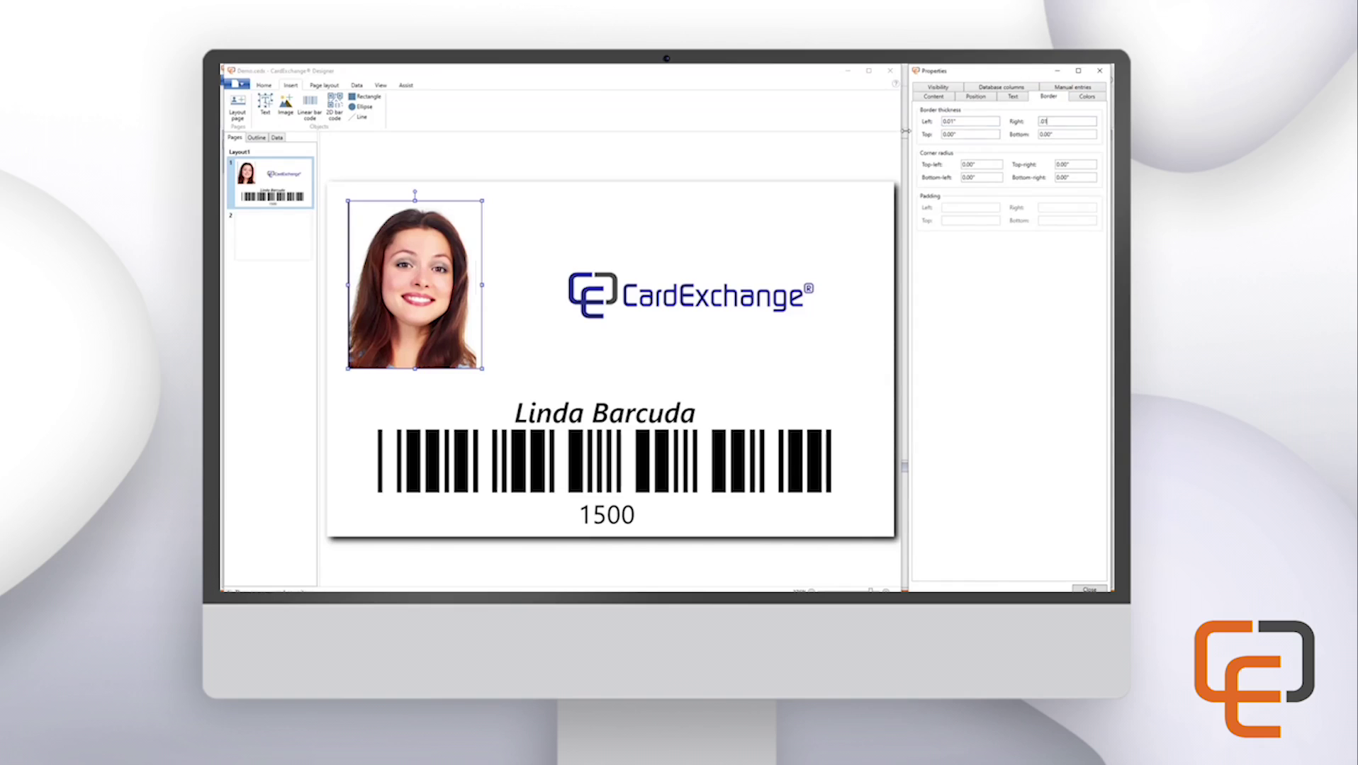
key("Tab")
type(".01")
key("Tab")
type(".01")
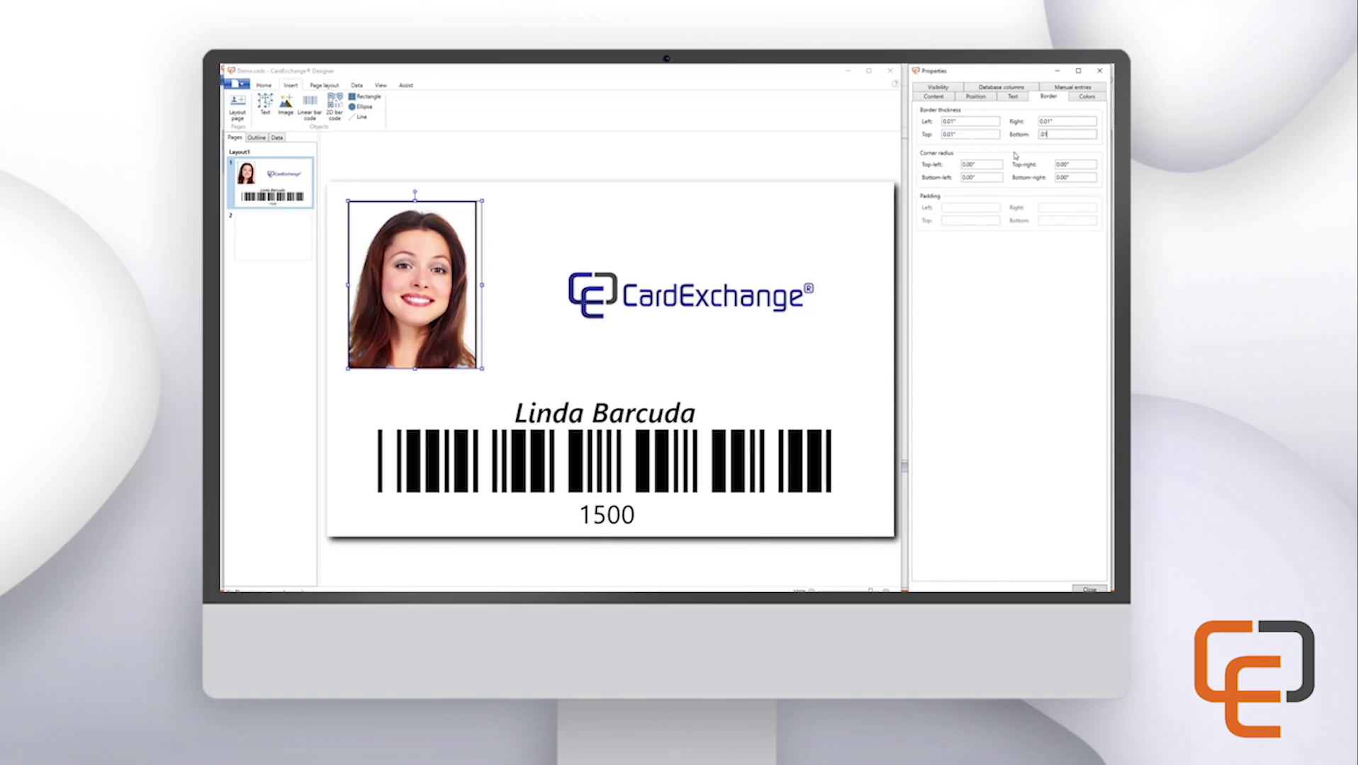
Set the corner radius of all four corners of the photo's border to 0.01"
key("Tab")
key("BackSpace")
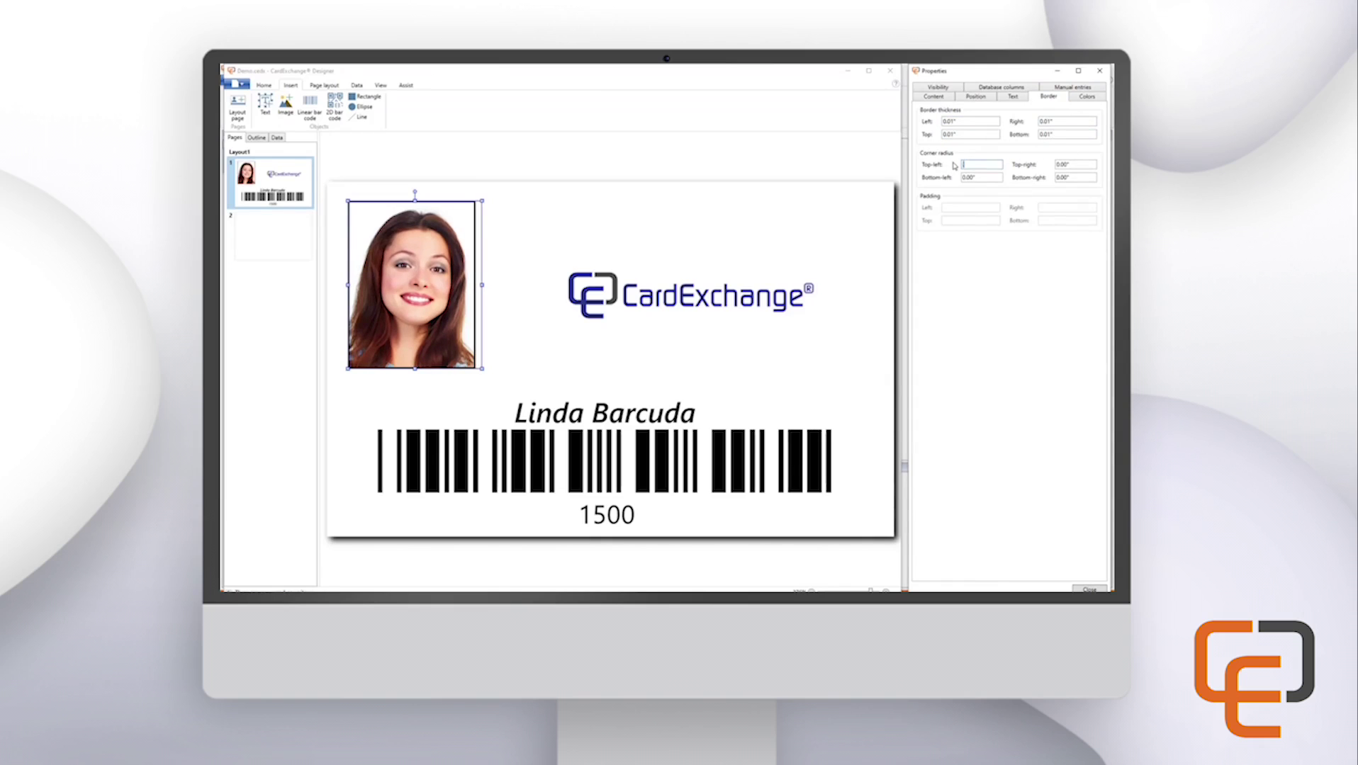
type(".01")
key("Tab")
type(".01")
key("Tab")
type(".01")
key("Tab")
type(".01")
left_click(547, 244)
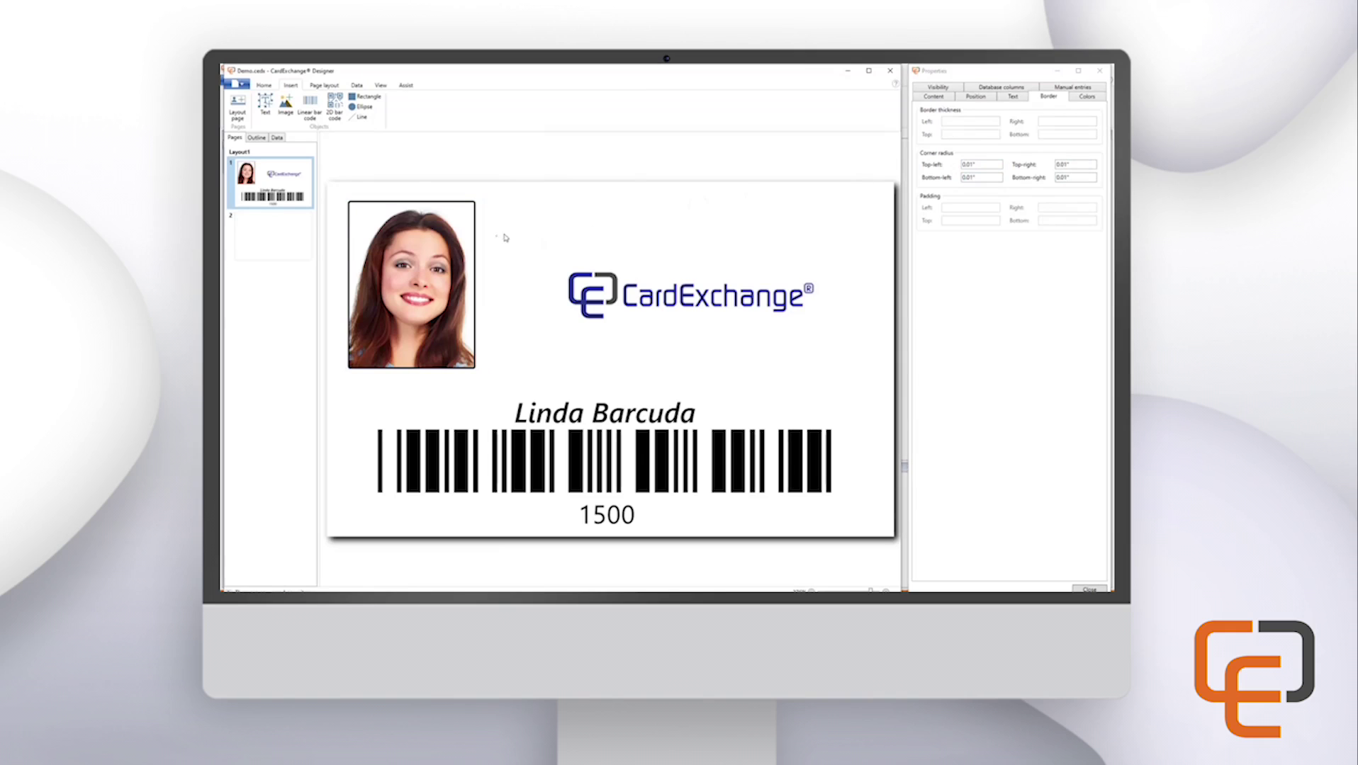
Move the photo slightly inward from the card's upper-left corner and colour its border red with a red value of 248
left_click_drag(404, 227, 423, 244)
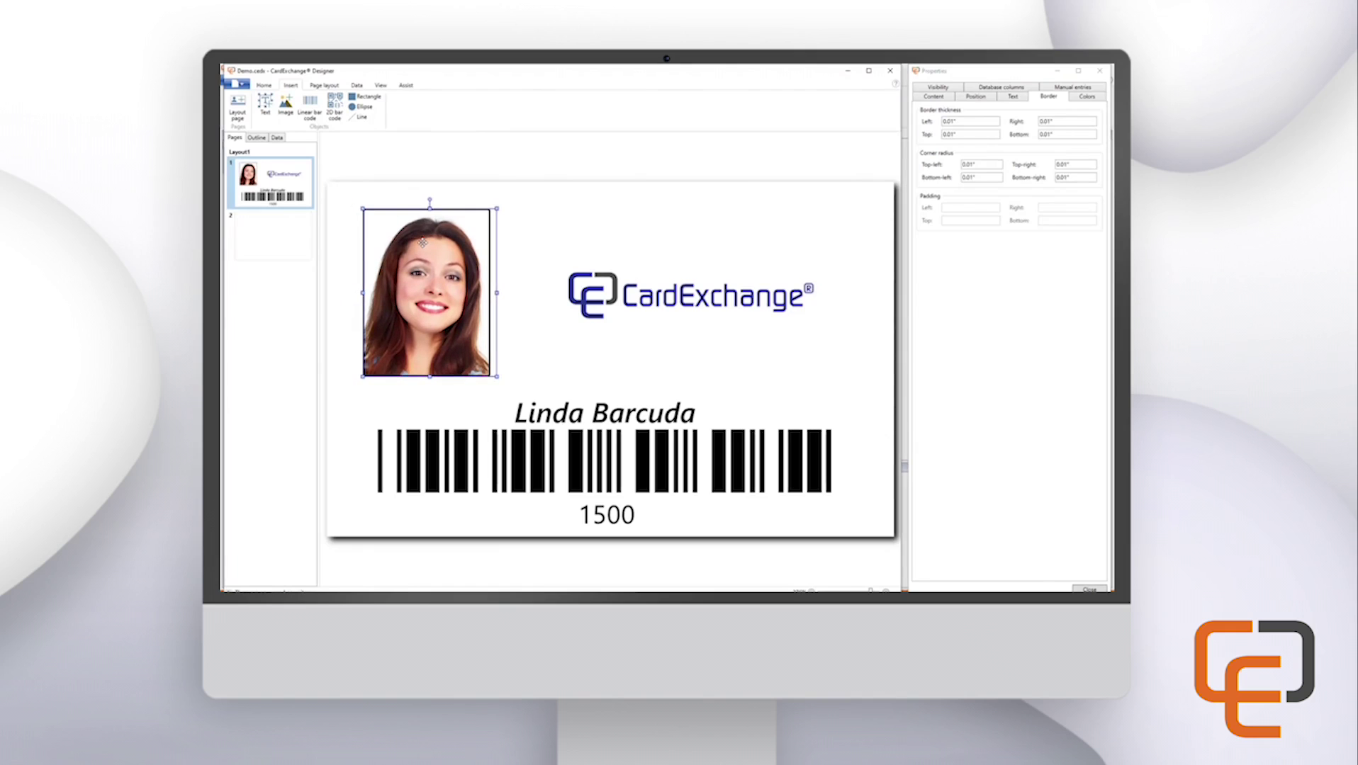
left_click(1088, 98)
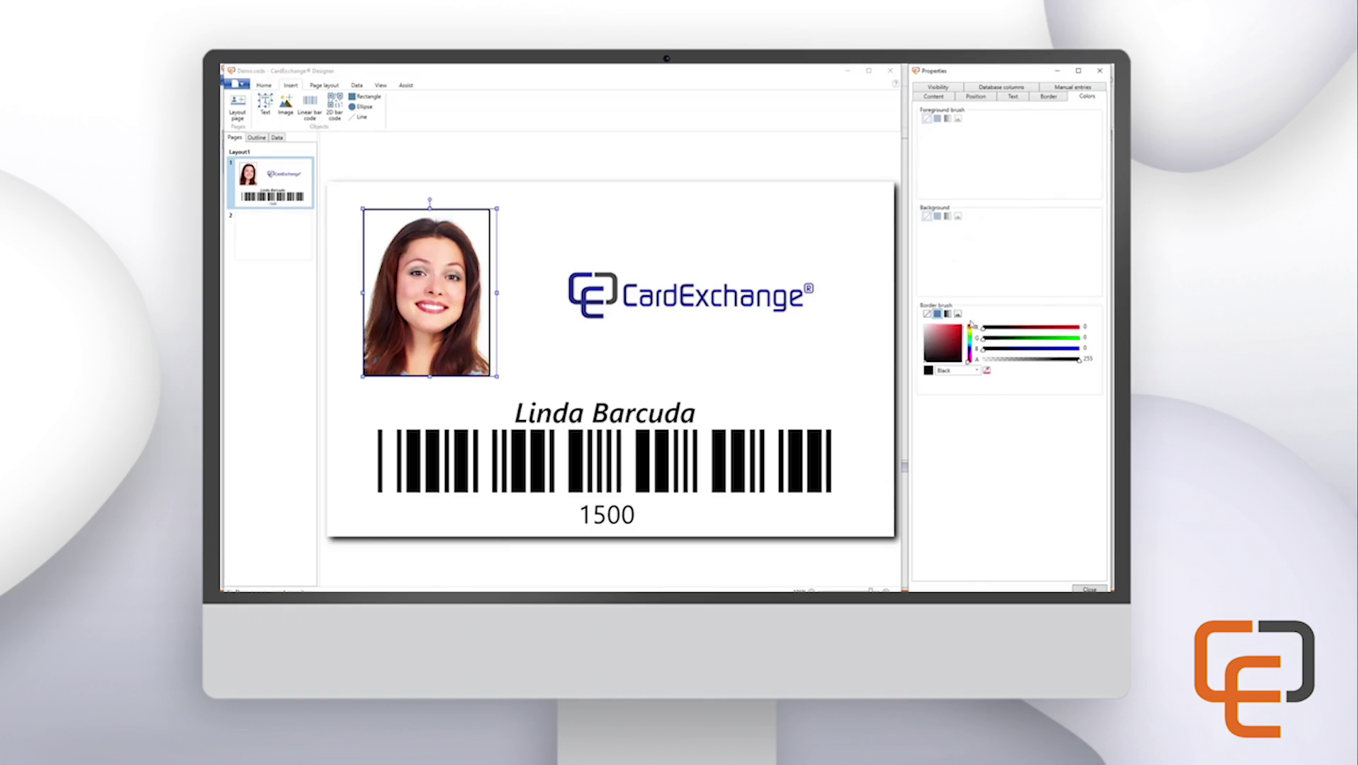
mouse_move(983, 327)
left_mouse_down()
mouse_move(1080, 327)
mouse_move(1034, 331)
mouse_move(1073, 336)
left_mouse_up()
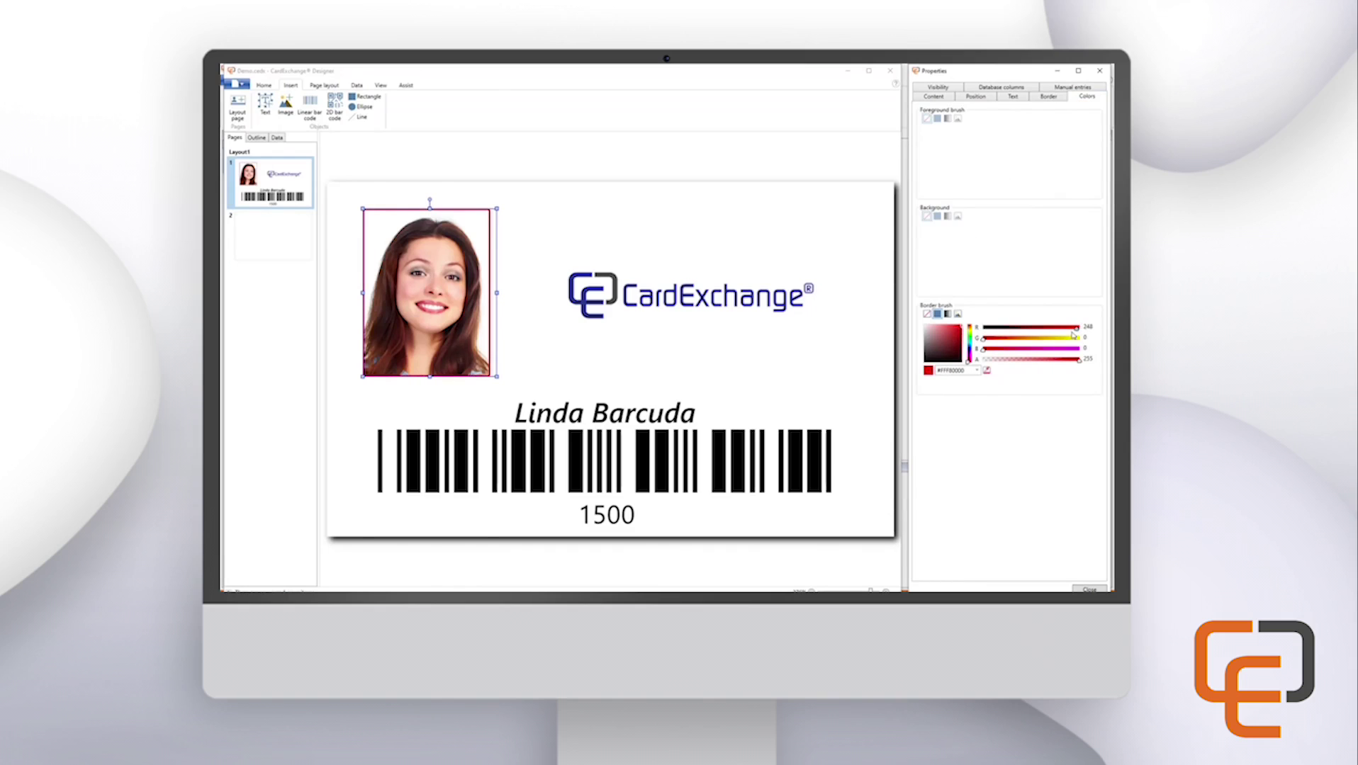
Narrow the photo's frame to fit the picture and shrink the photo from its lower-right corner
left_click(486, 285)
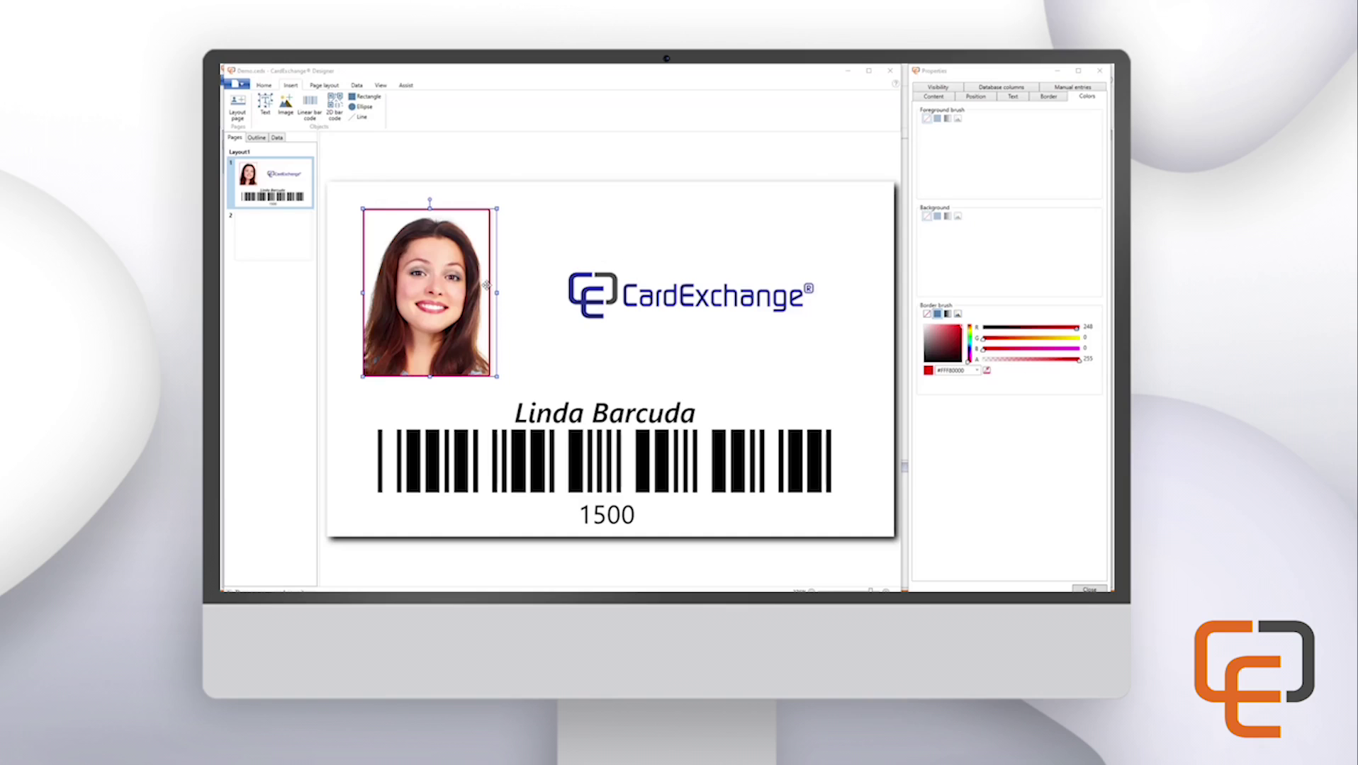
left_click(448, 283)
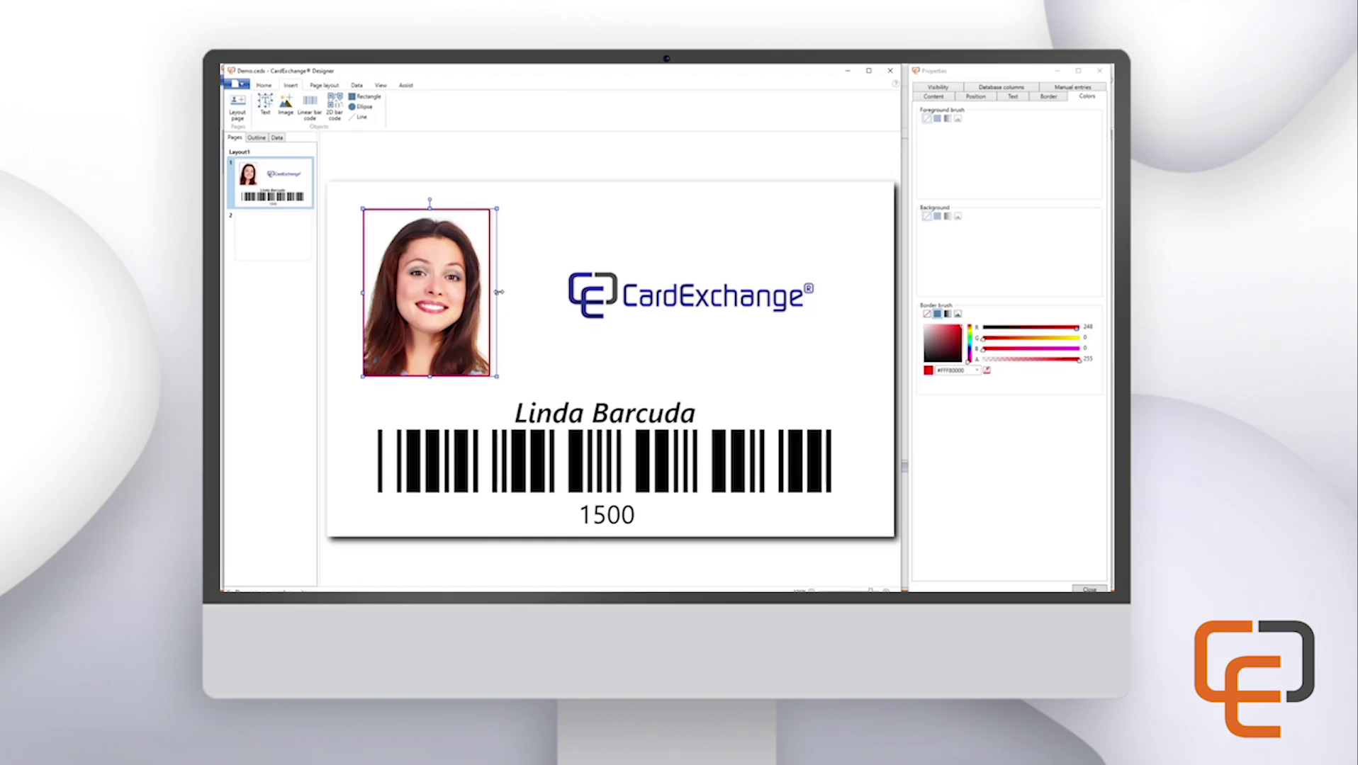
left_click_drag(497, 292, 486, 294)
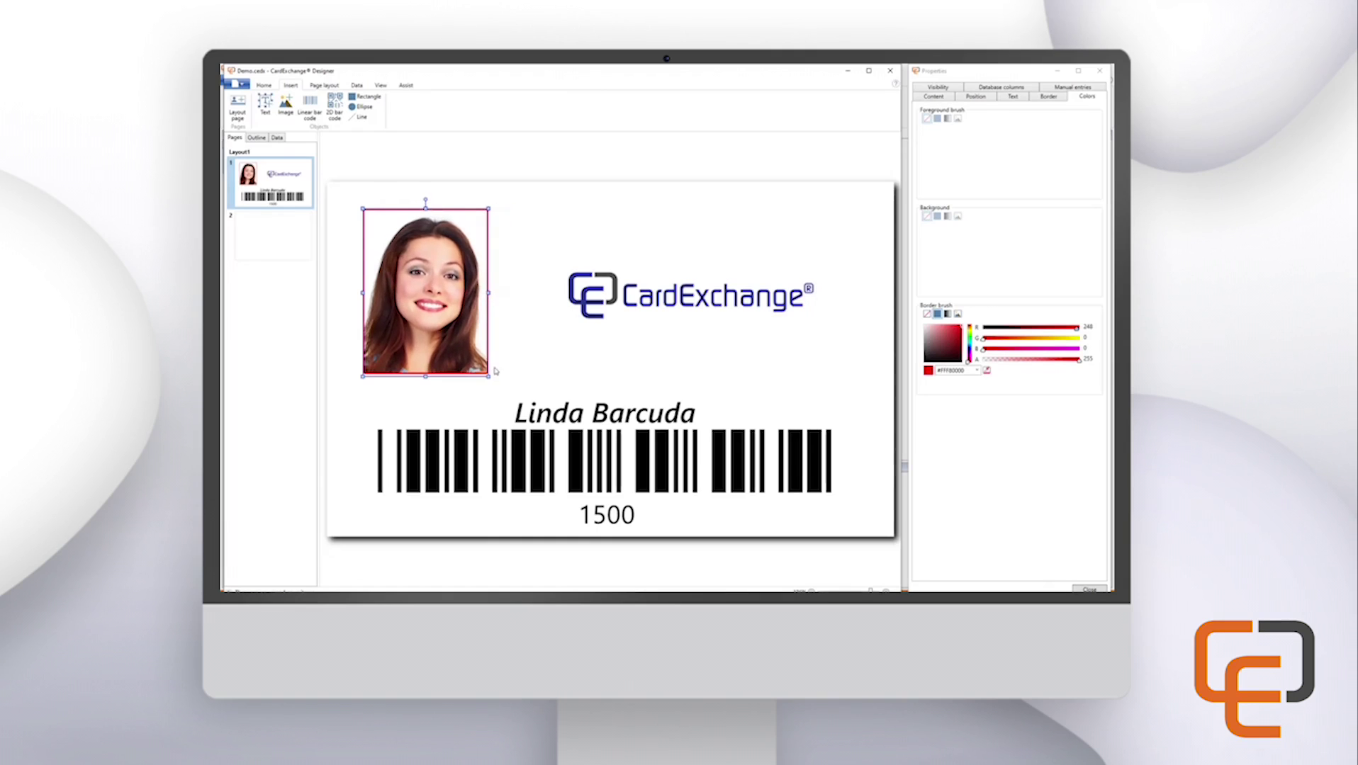
left_click_drag(484, 377, 476, 354)
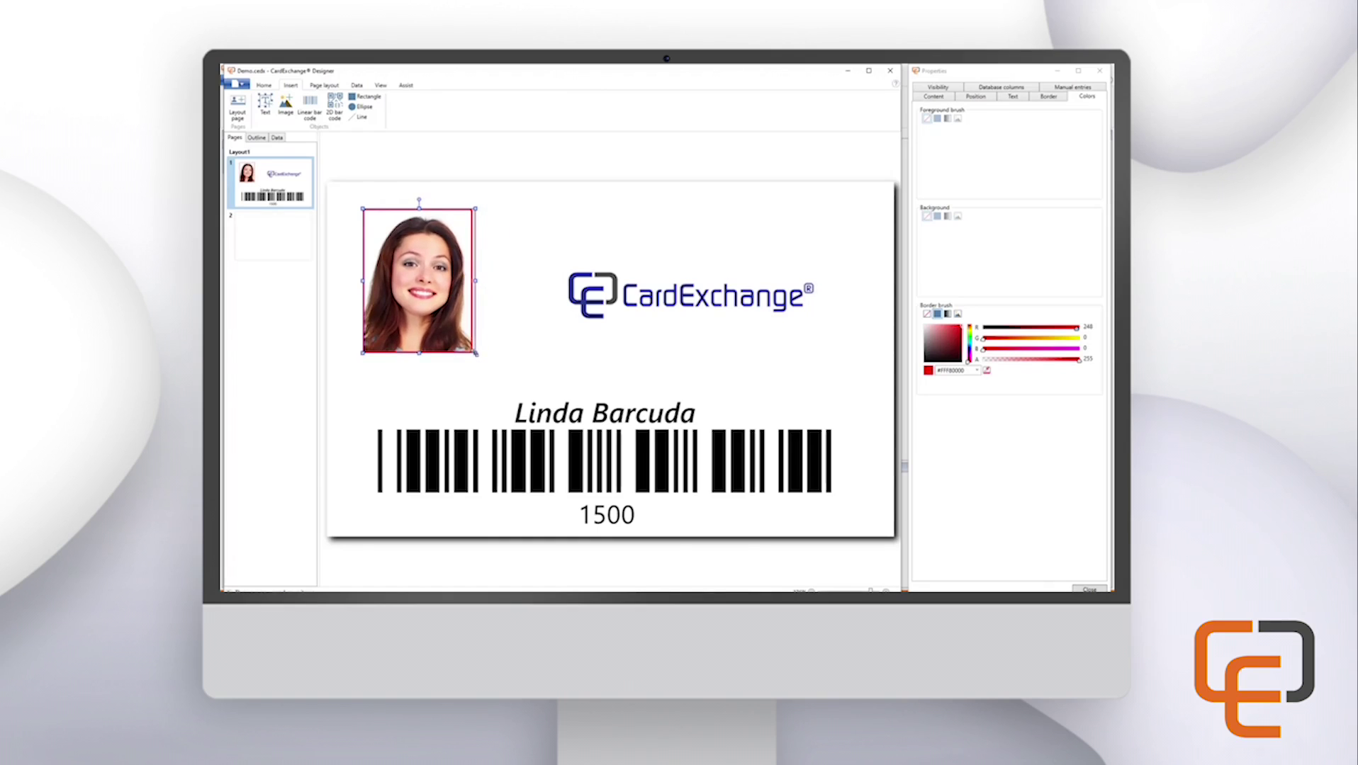
Enlarge the CardExchange logo toward the photo and move the name text slightly higher on the card
left_click(586, 309)
left_click_drag(546, 328, 521, 342)
left_click(559, 406)
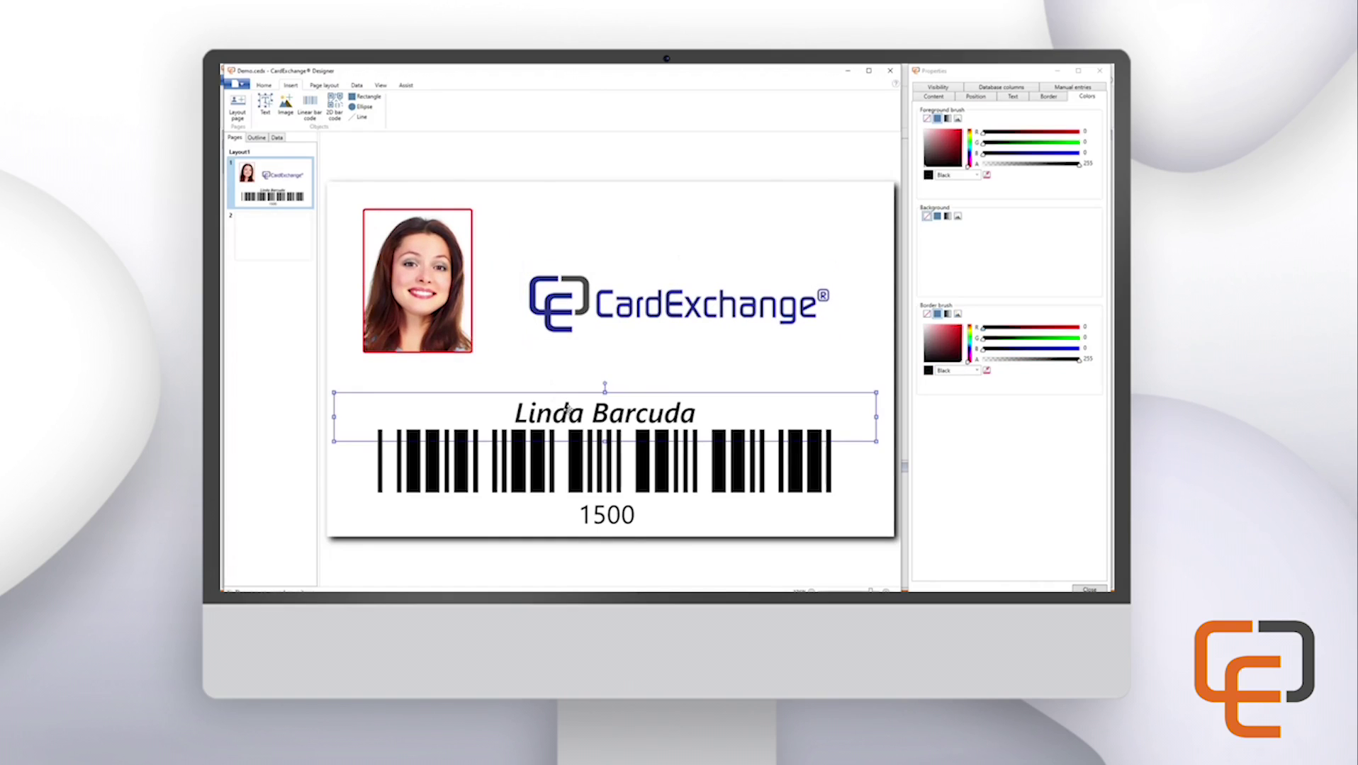
left_click_drag(567, 408, 570, 382)
Hide the bar code's caption and shorten the bar code by lowering its upper edge
left_click(576, 457)
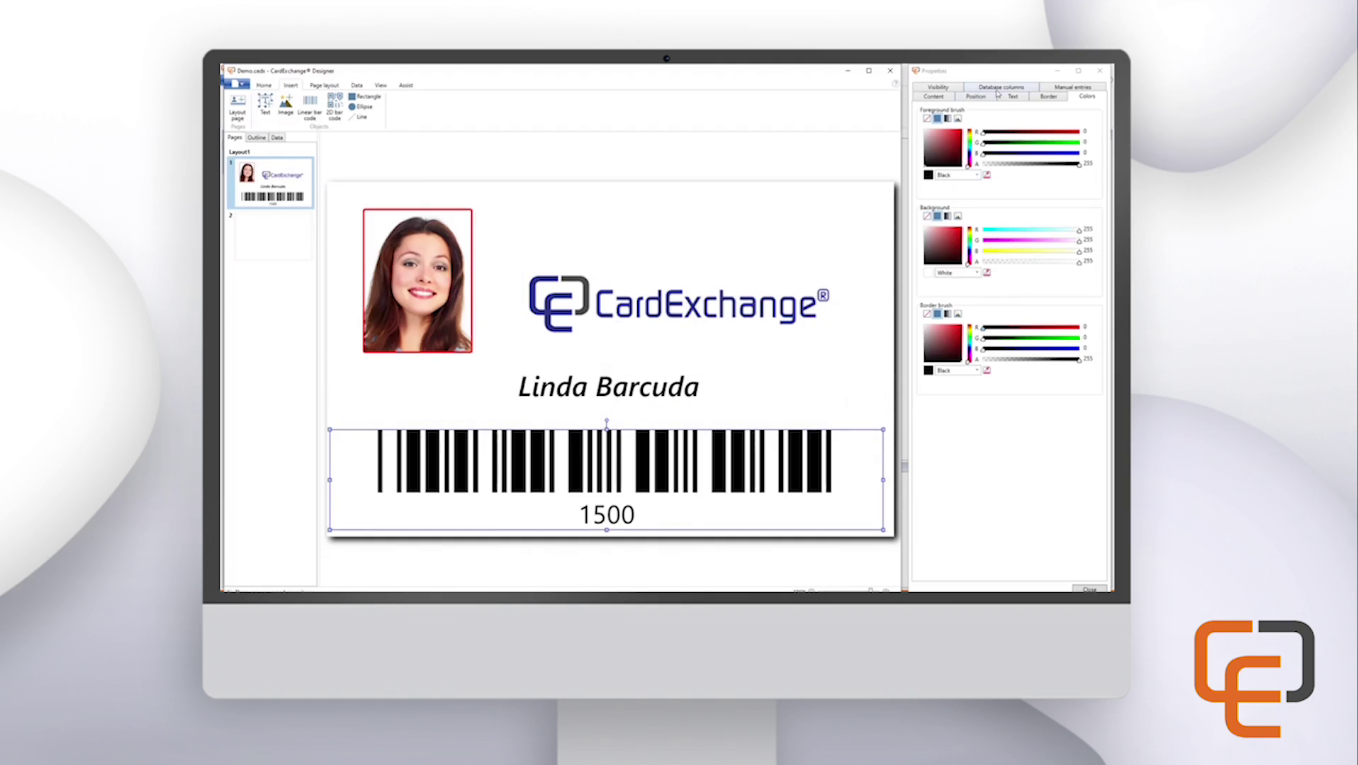
left_click(1011, 97)
left_click(949, 190)
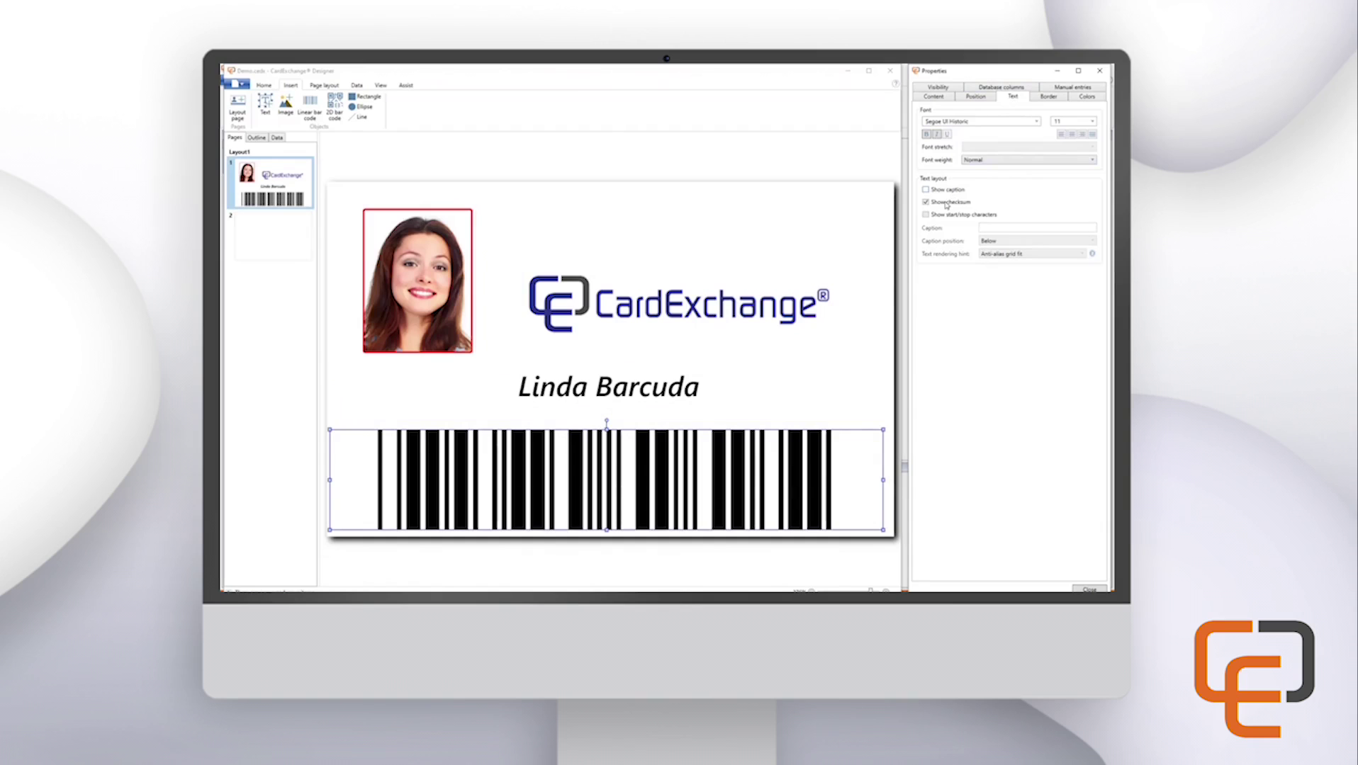
left_click(586, 449)
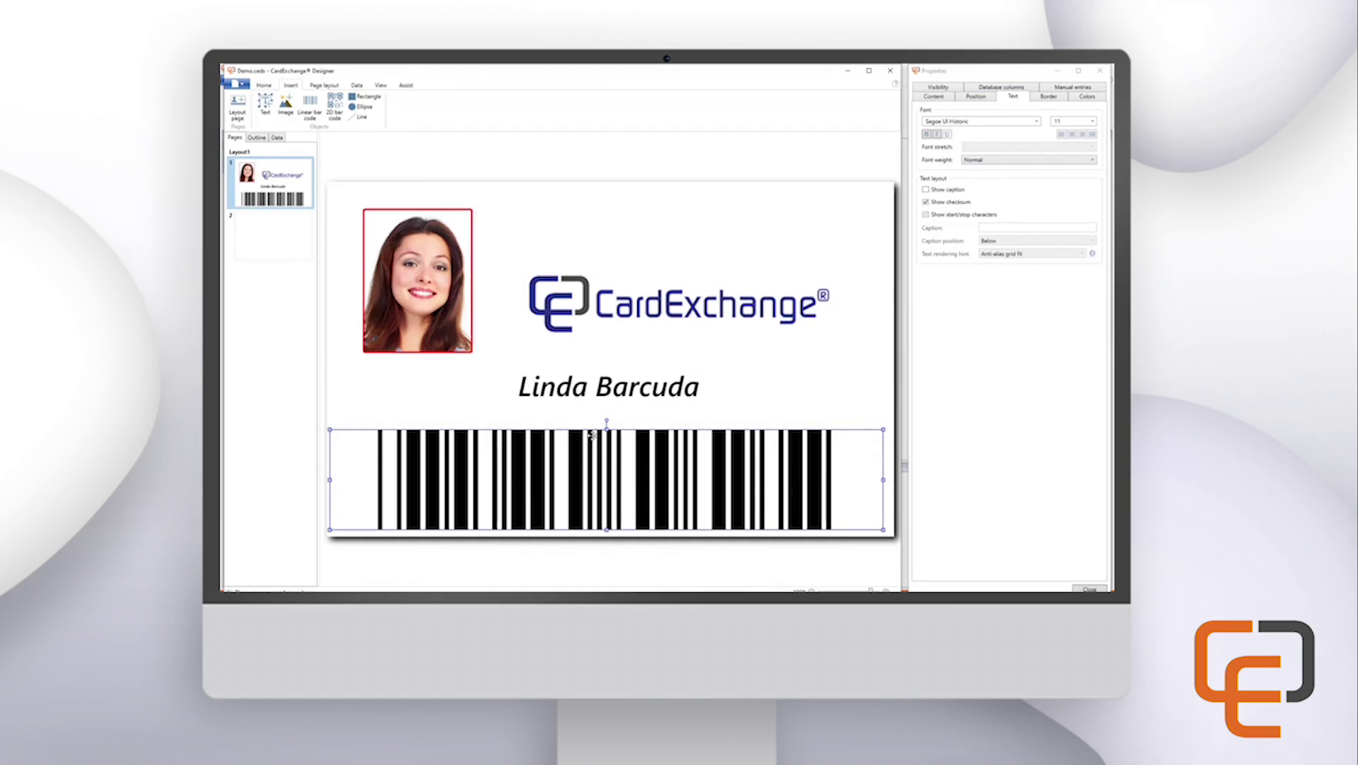
left_click(606, 433)
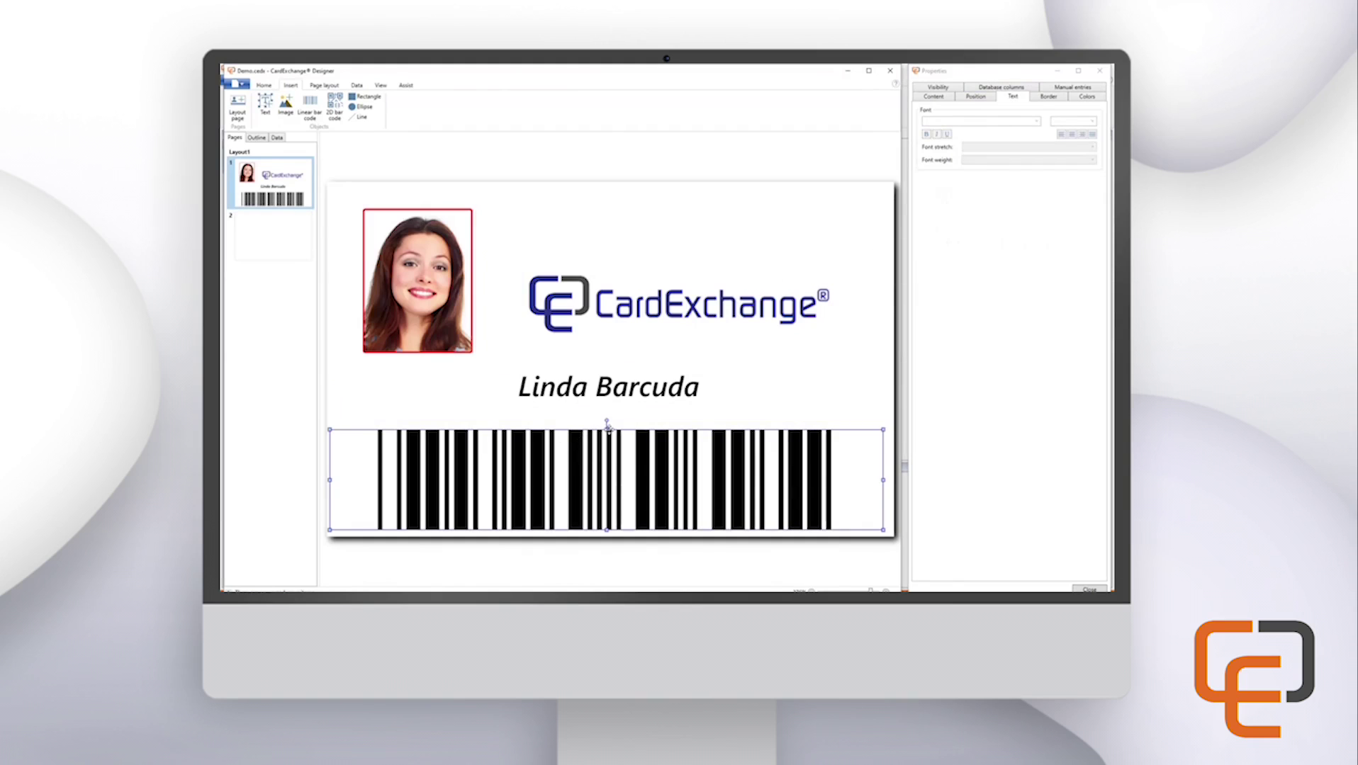
left_click_drag(607, 426, 608, 472)
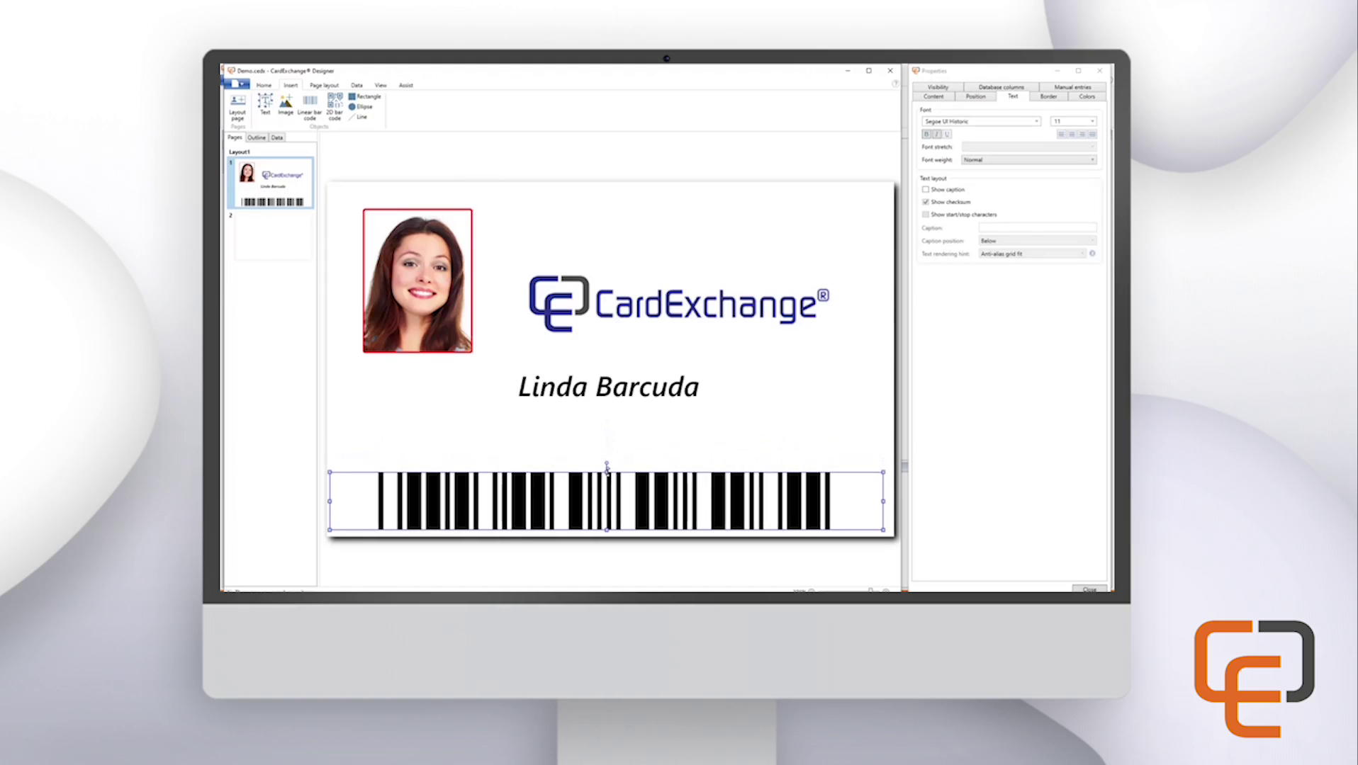
Move the name down to just above the bar code and enlarge the photo from its lower-right corner
left_click(601, 386)
left_click_drag(601, 387, 605, 426)
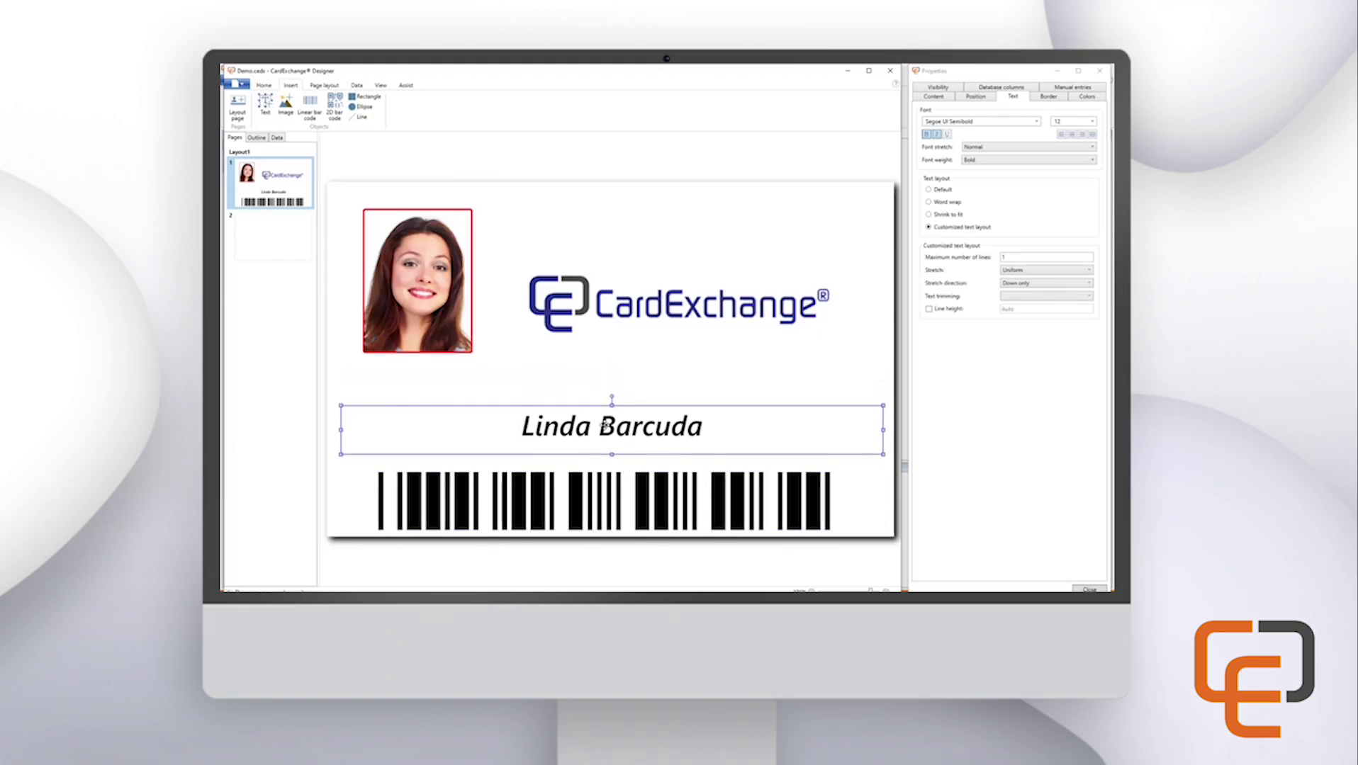
left_click(462, 318)
left_click_drag(475, 353, 494, 381)
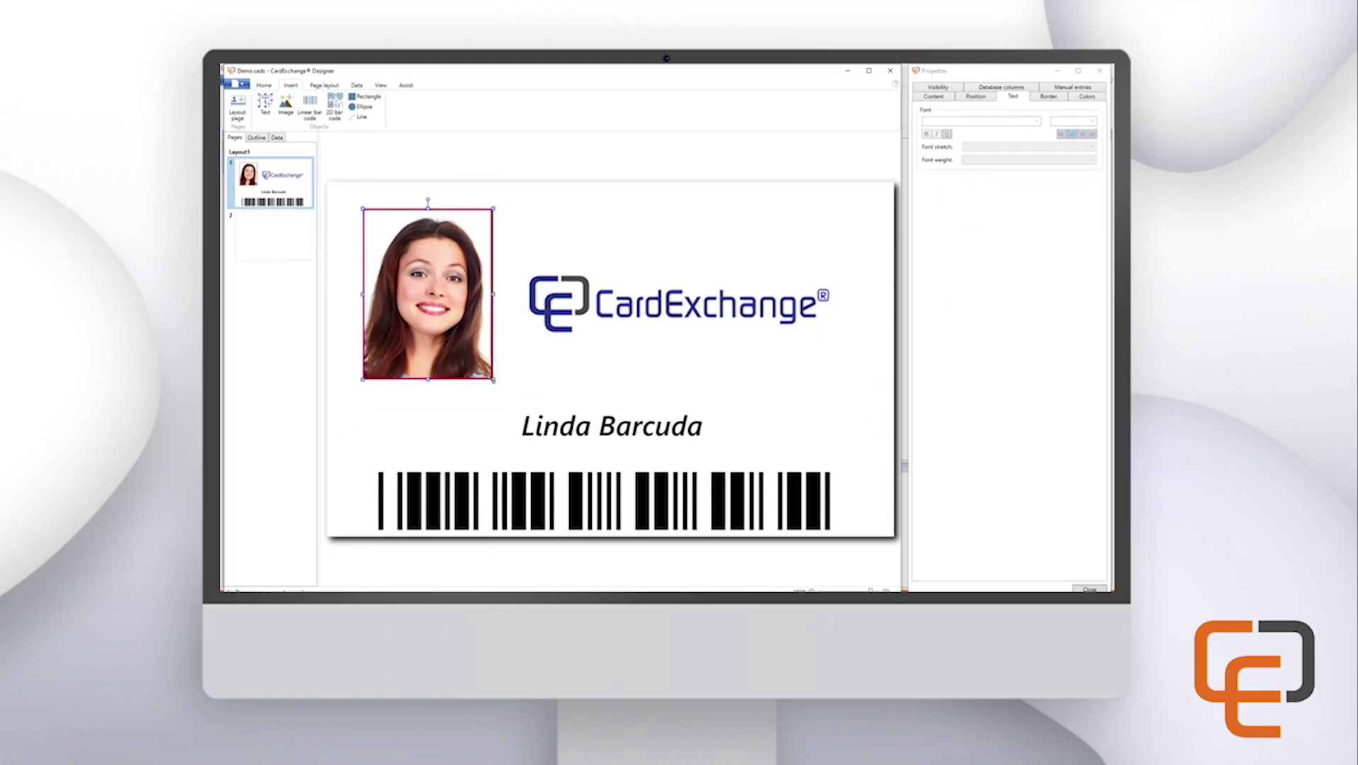
Select the name text together with the bar code and align their left edges
left_click(550, 424)
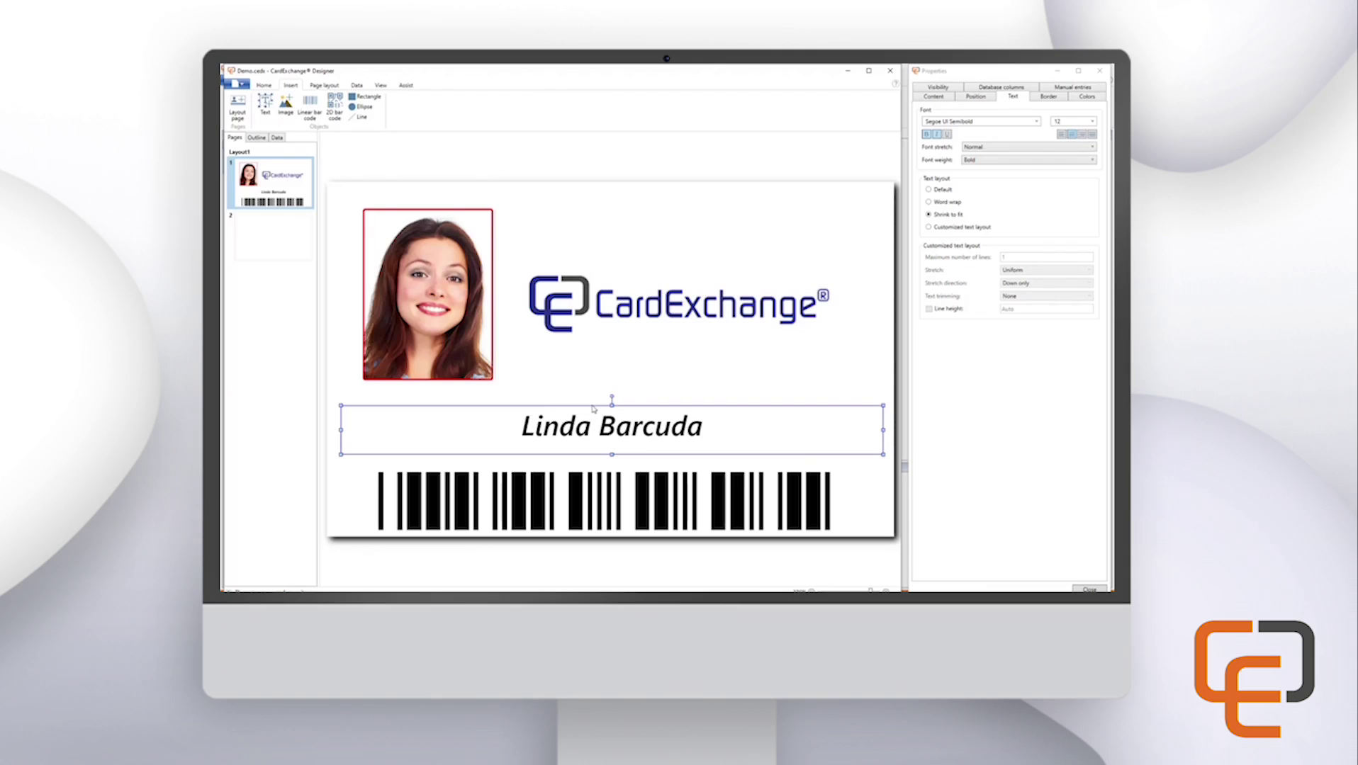
left_click(567, 494, "ctrl")
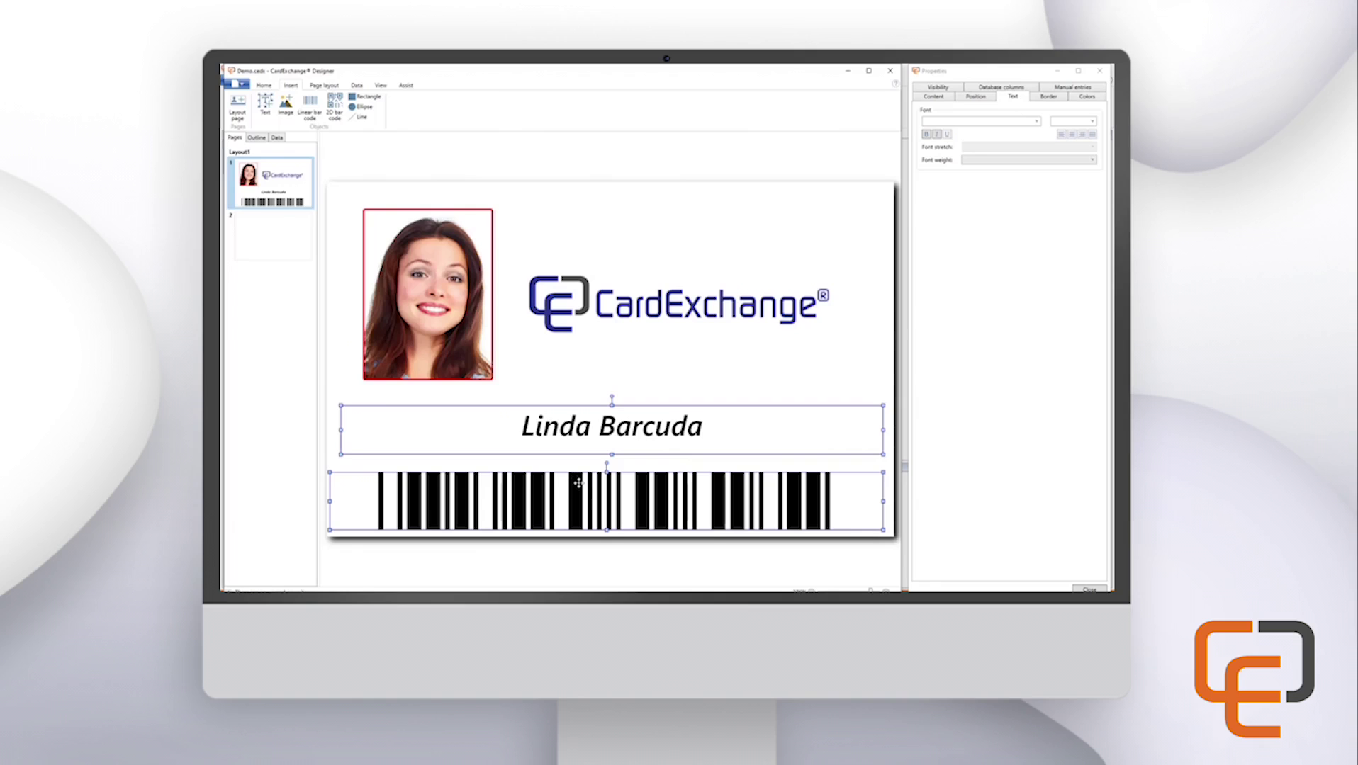
right_click(572, 490)
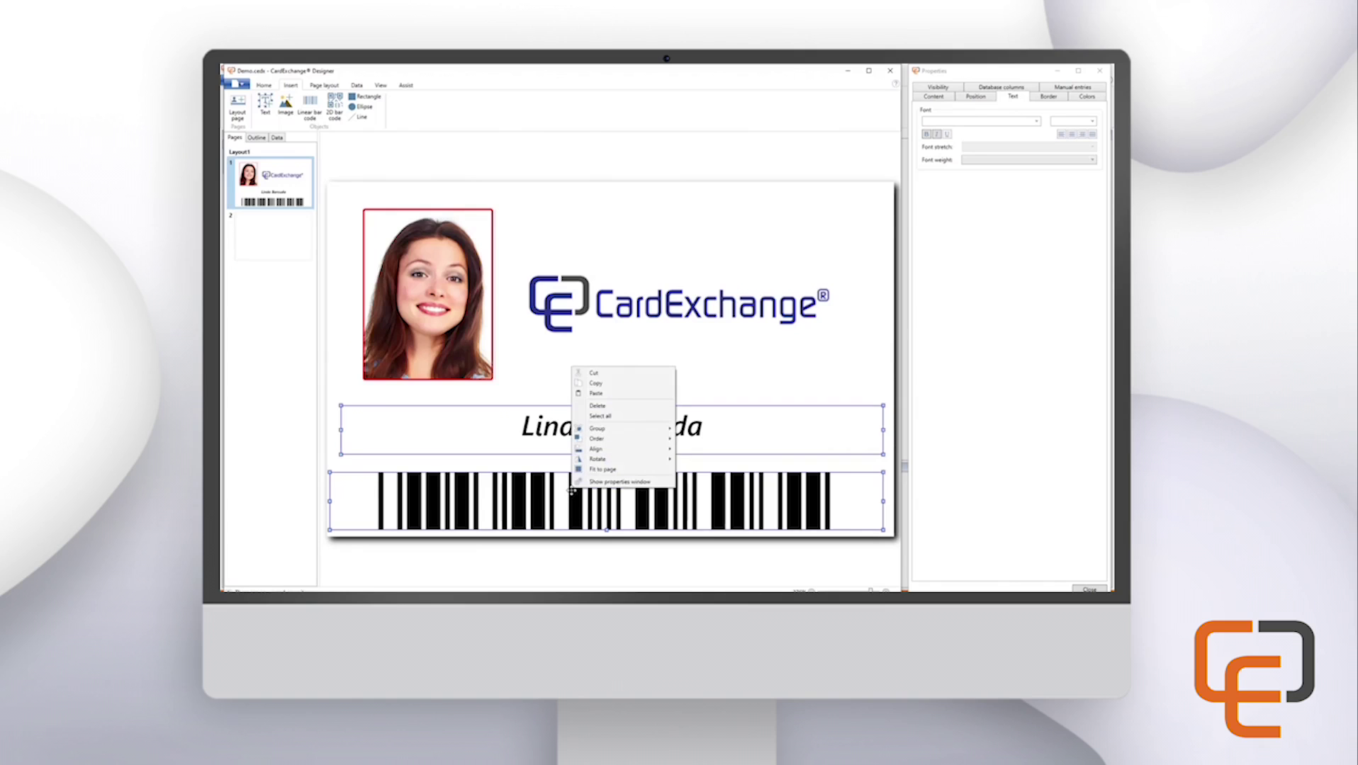
mouse_move(605, 452)
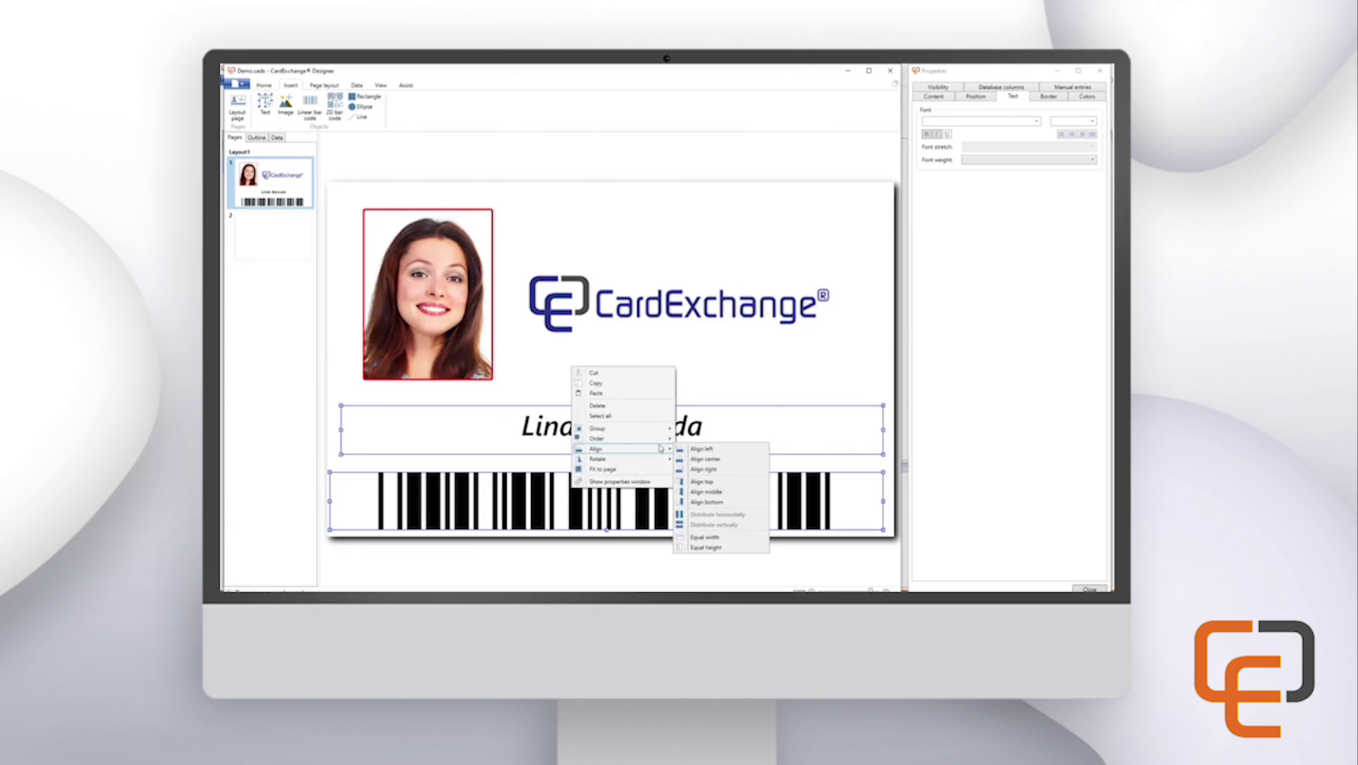
left_click(701, 450)
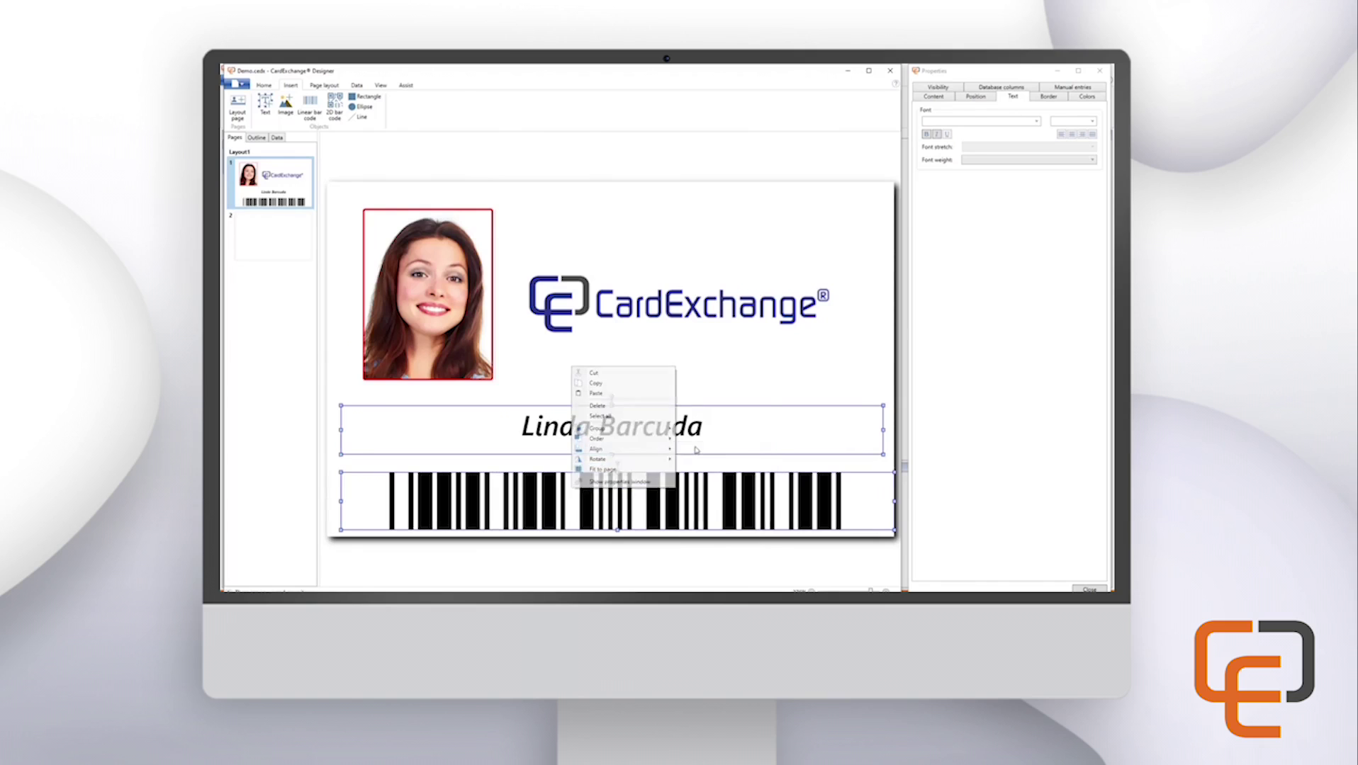
Give the selected name text and bar code equal width and equal height
right_click(621, 494)
mouse_move(647, 457)
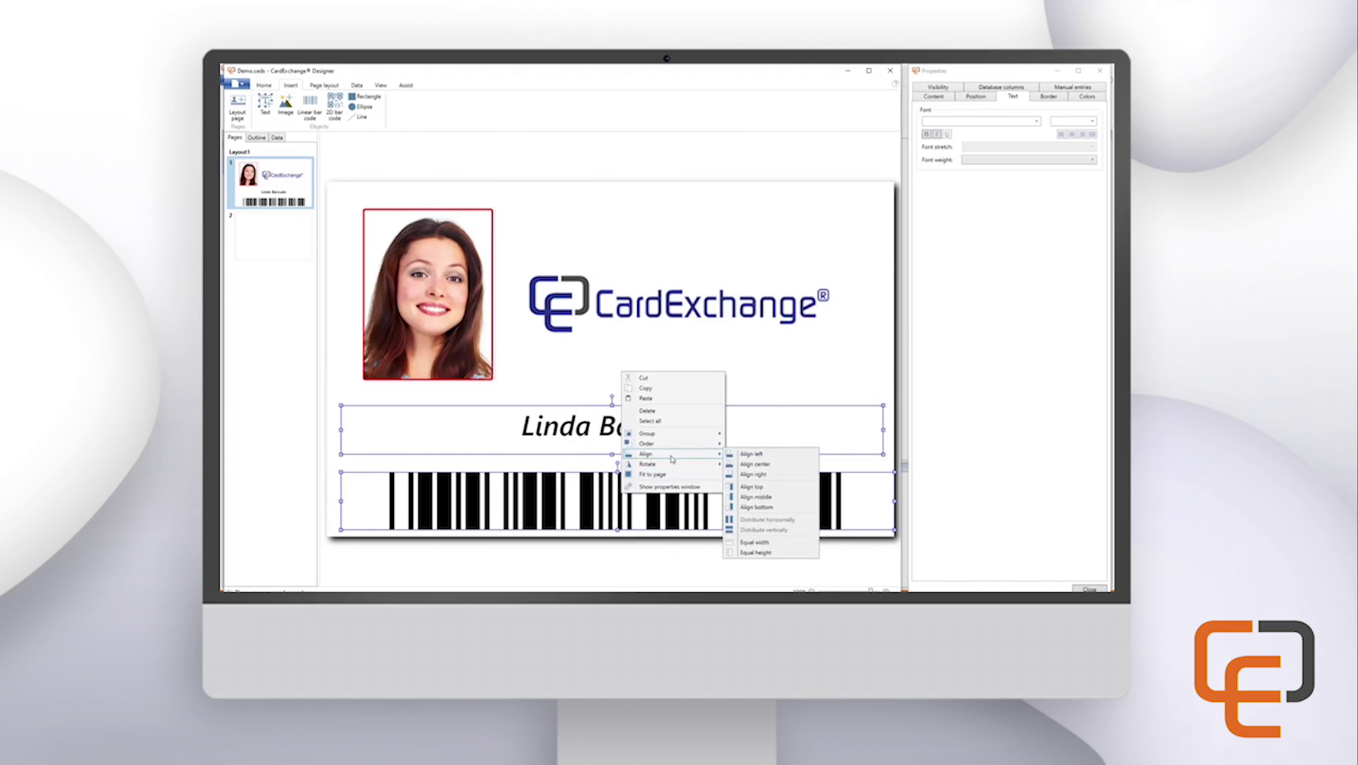
left_click(780, 543)
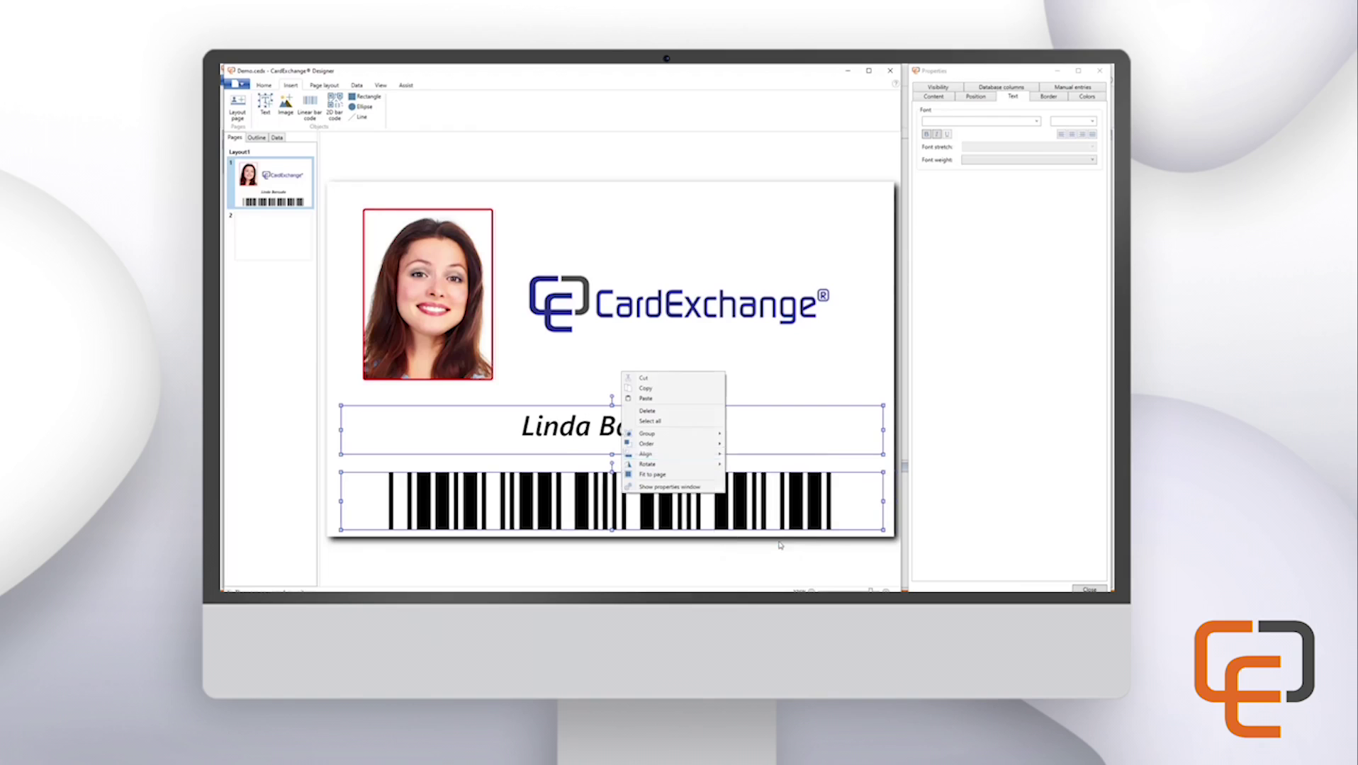
right_click(673, 496)
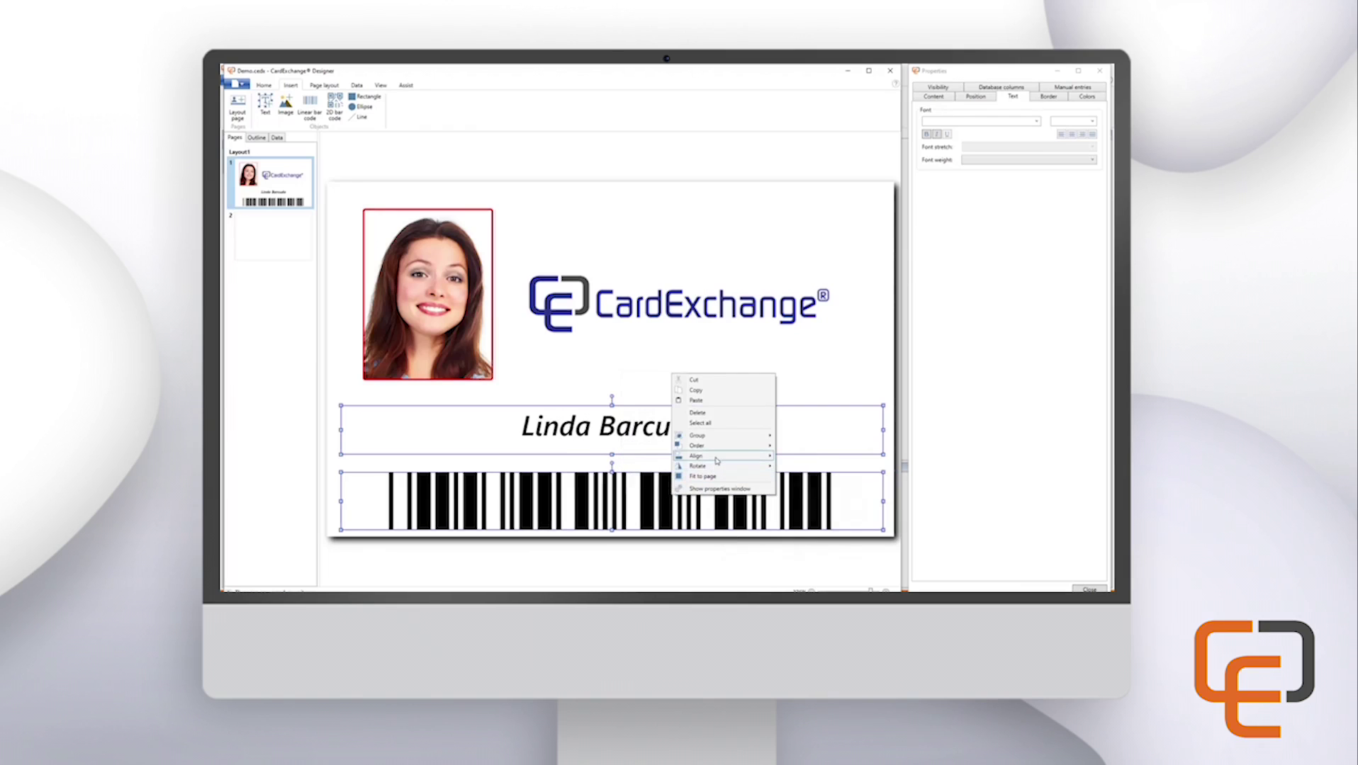
mouse_move(729, 460)
left_click(812, 555)
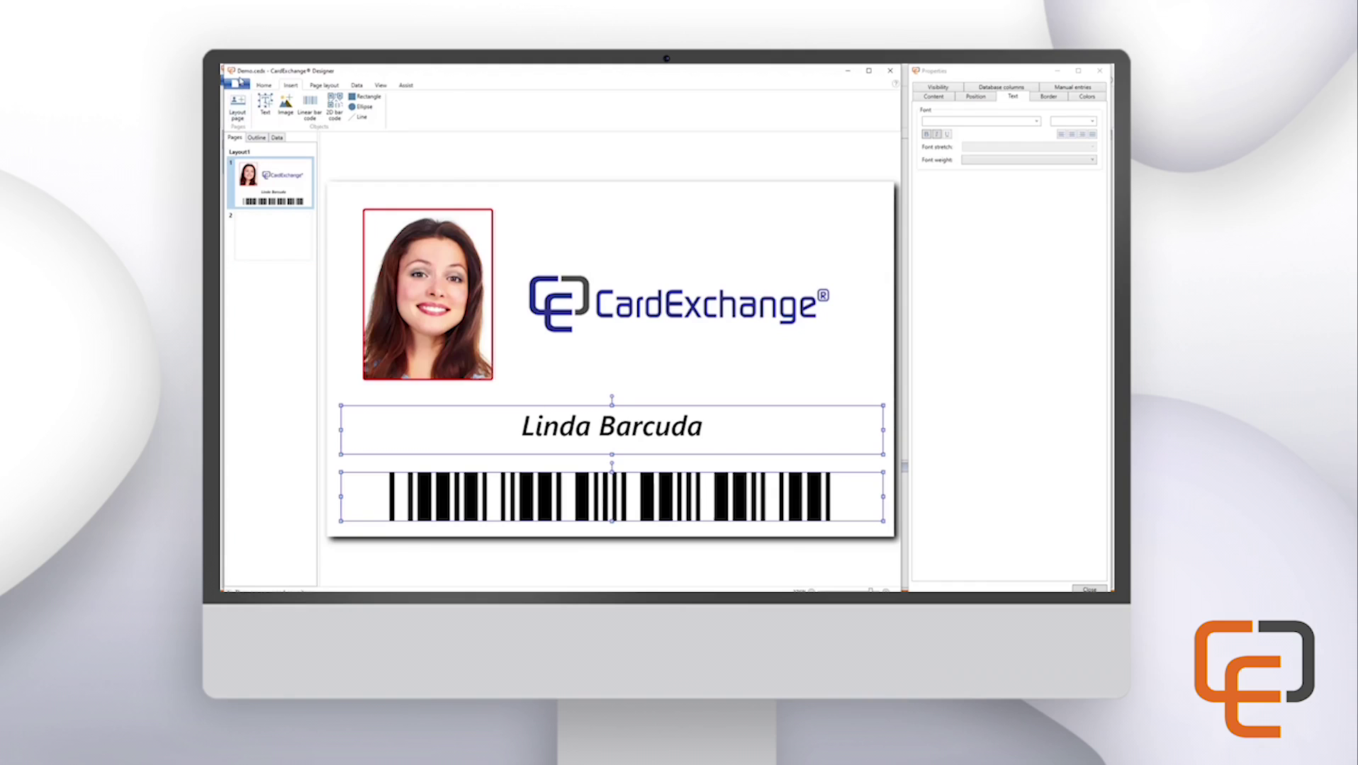
Close the card designer and save the changes to the Demo card design
left_click(238, 84)
left_click(251, 99)
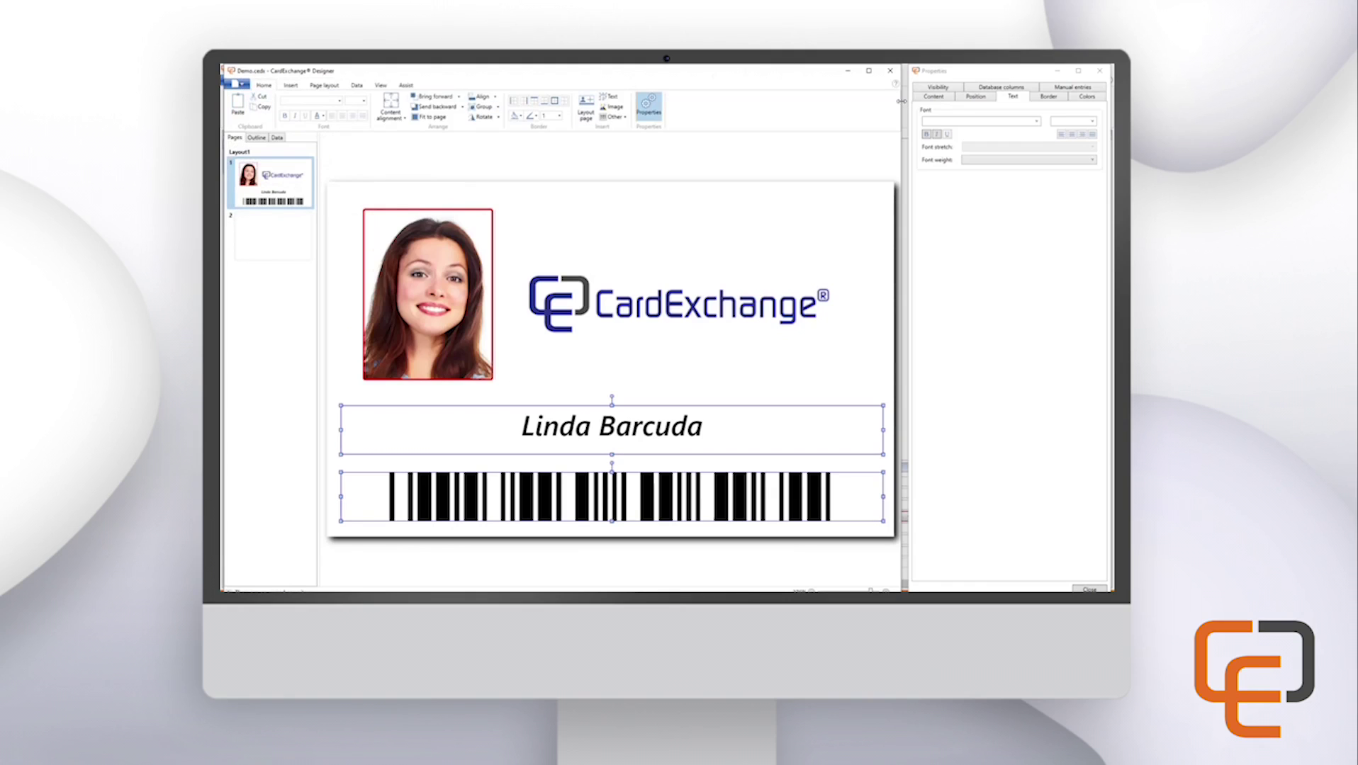
left_click(890, 71)
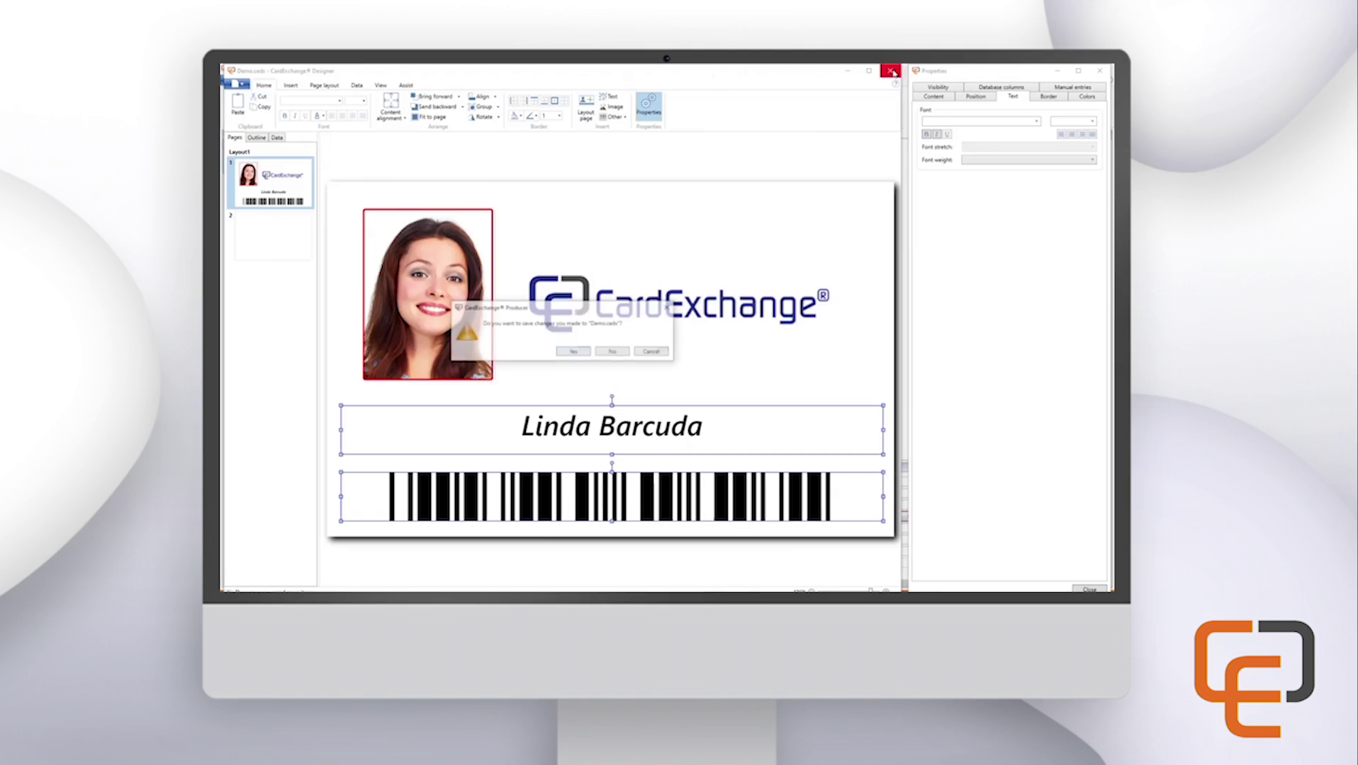
left_click(574, 353)
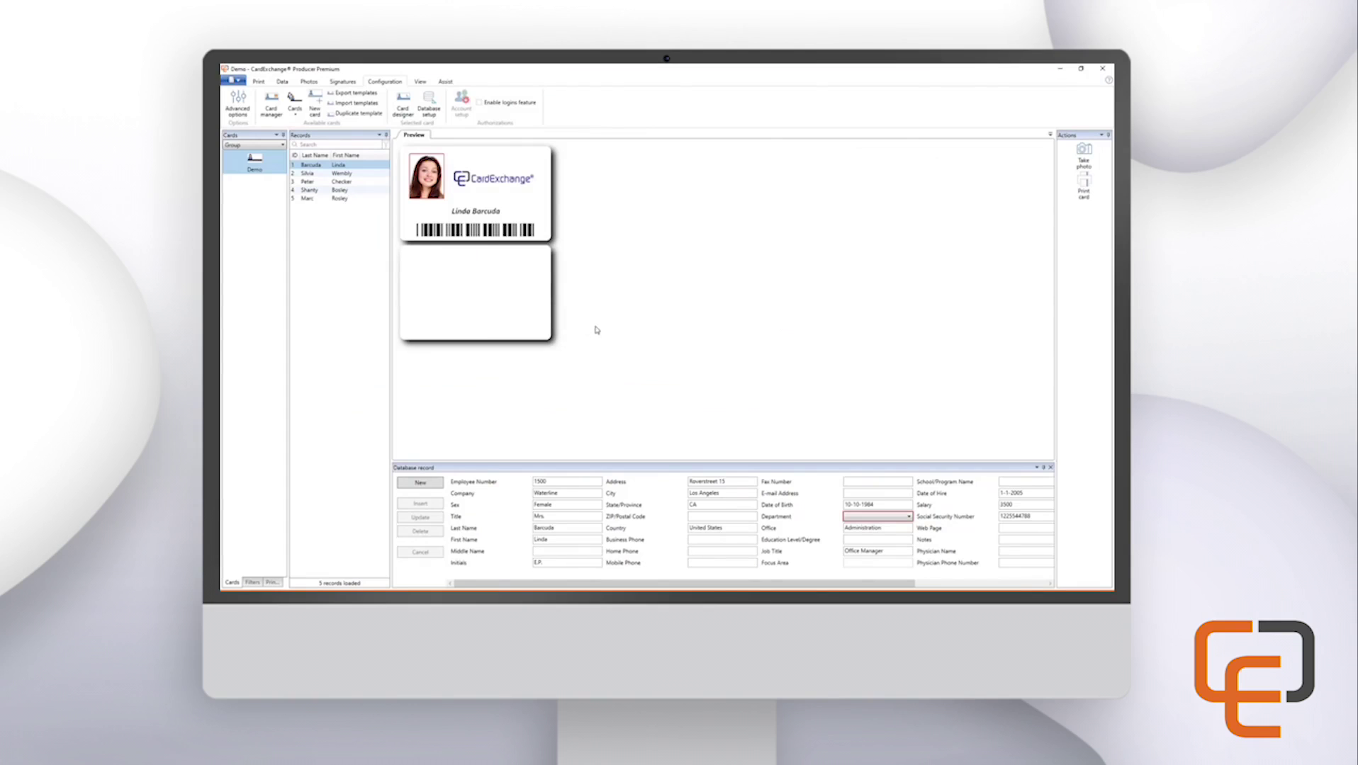
Select the Demo card and highlight the Company value in the first employee's database record
left_click(249, 167)
left_click_drag(560, 496, 533, 497)
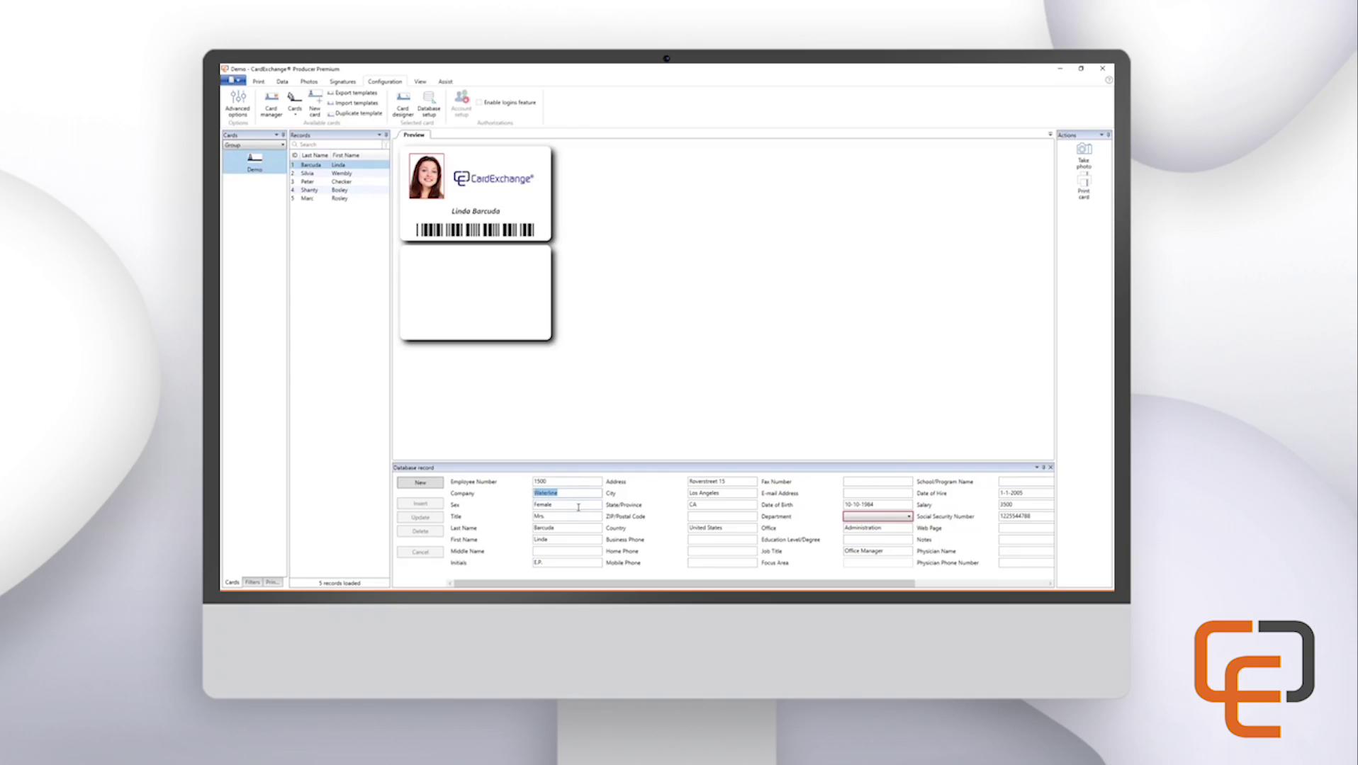